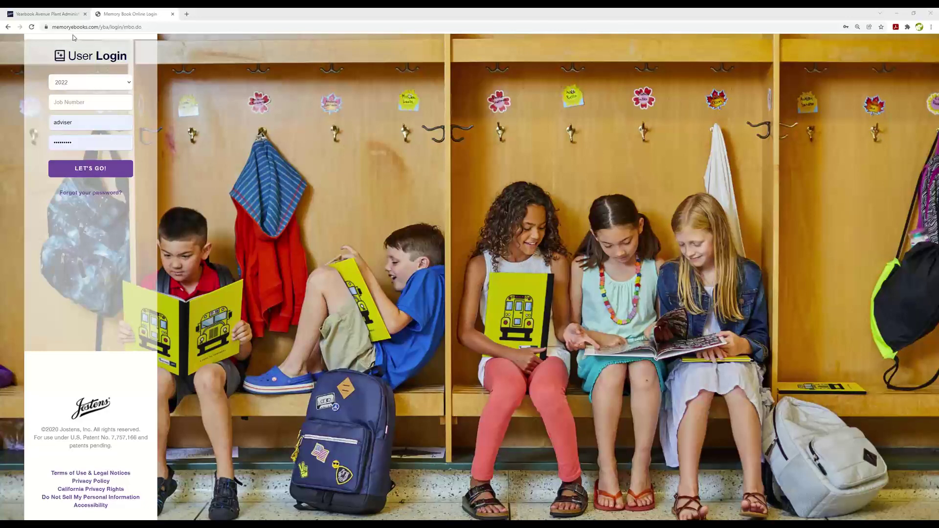
click(84, 101)
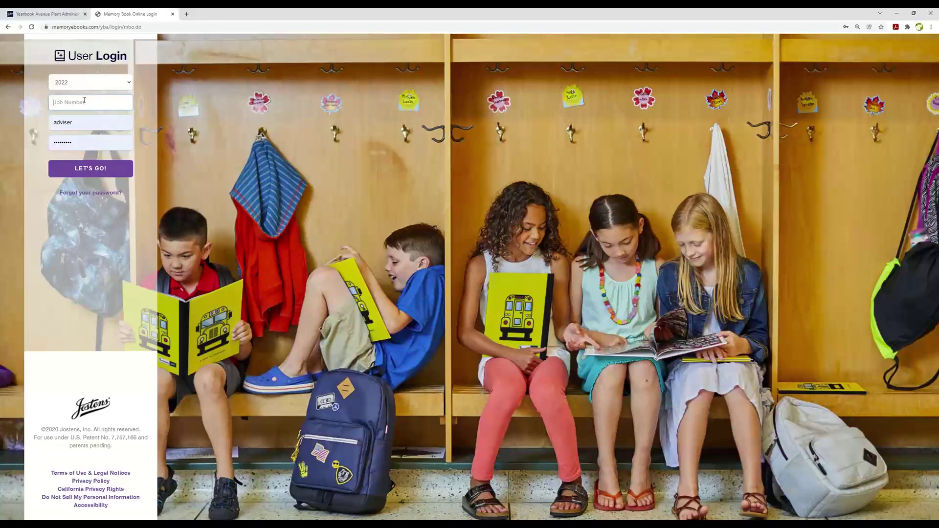
text(800021)
click(90, 169)
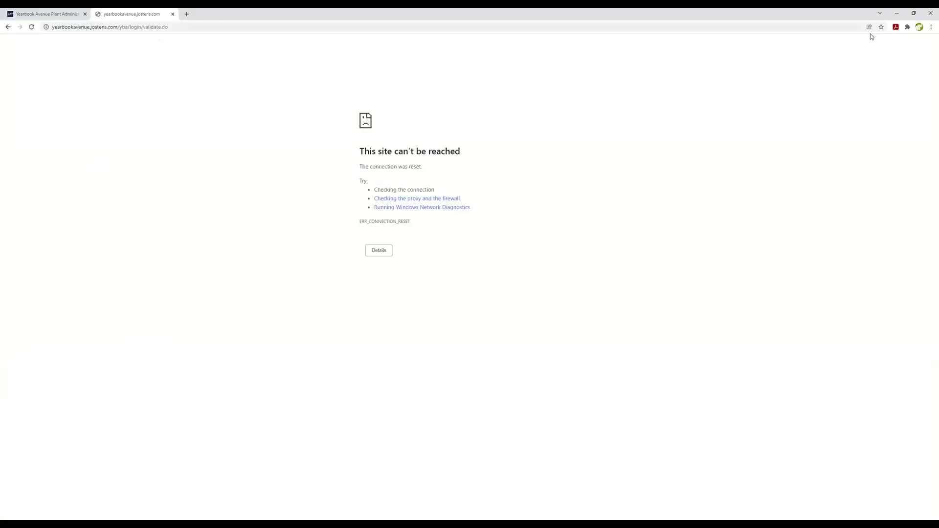
Reopen the Memory Book login page in a new tab and re-enter job number 800021.
click(186, 14)
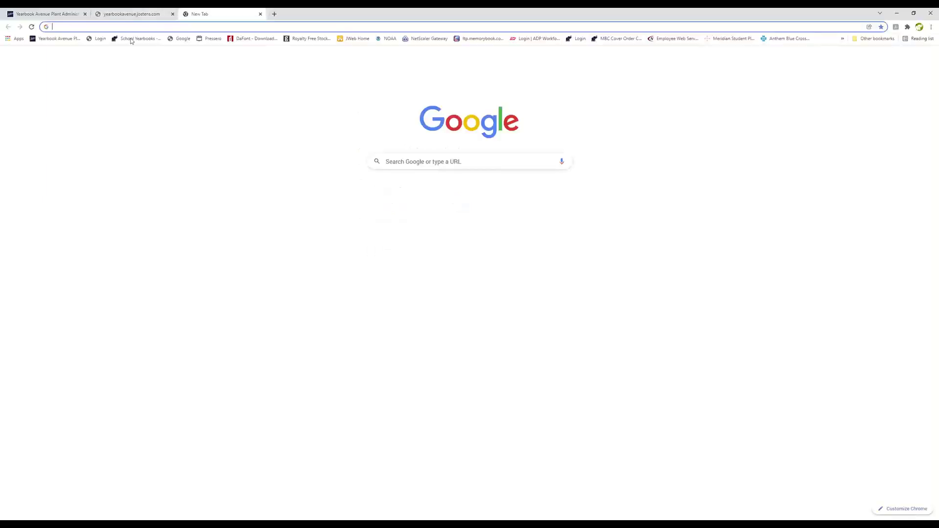
click(97, 39)
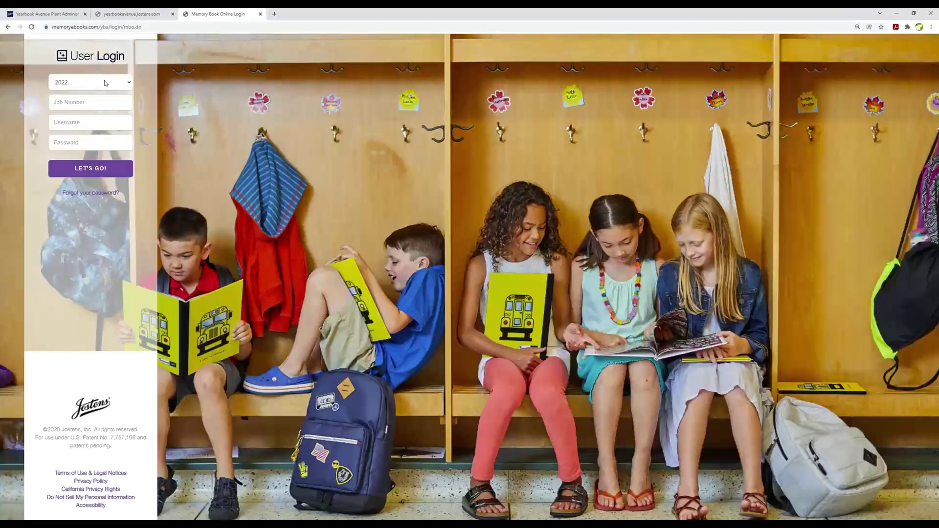
click(100, 102)
text(800021)
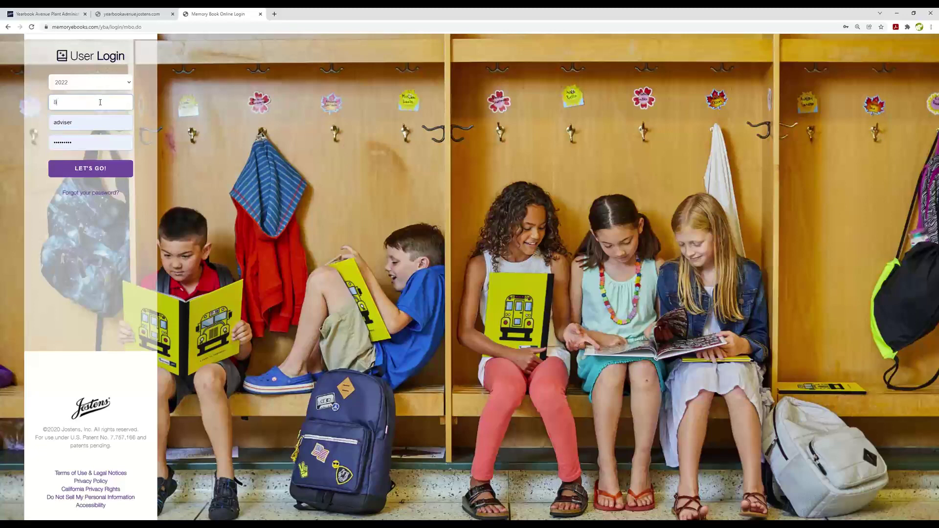
Submit the login with year 2022, the job number and credentials to reach the dashboard.
click(97, 173)
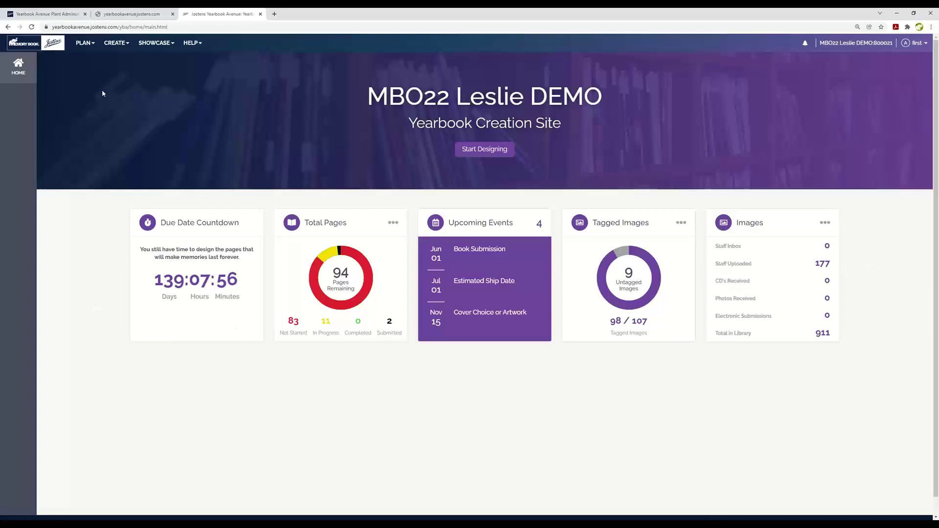
Open the Page Ladder from the PLAN menu.
click(85, 42)
click(86, 66)
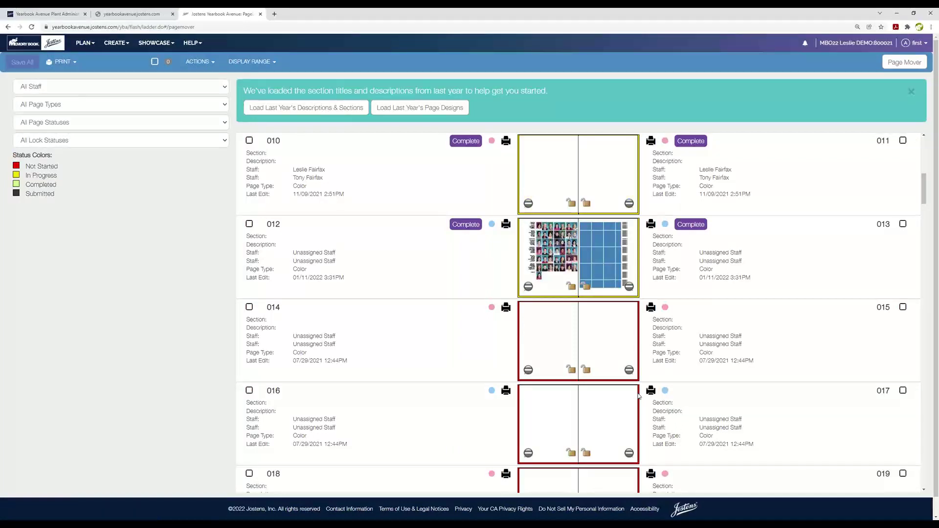
scroll(664, 351, up, 5)
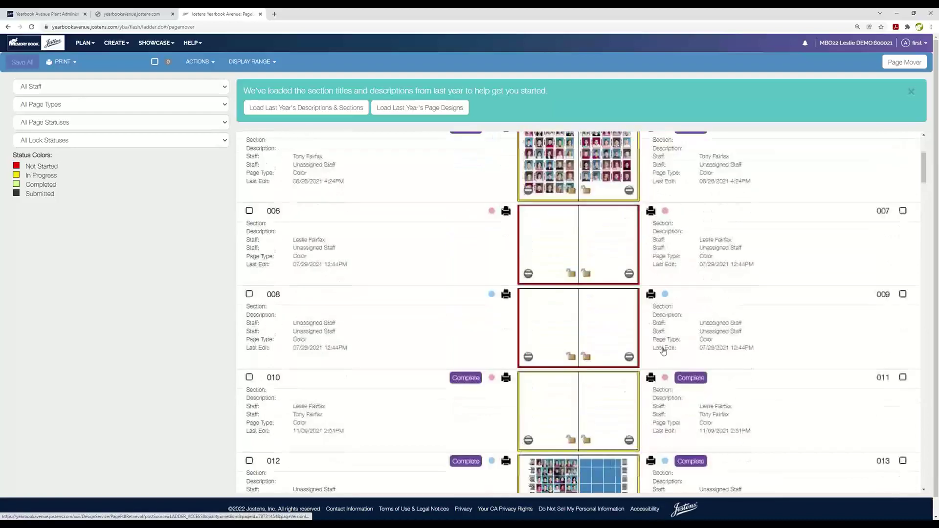
scroll(664, 351, up, 5)
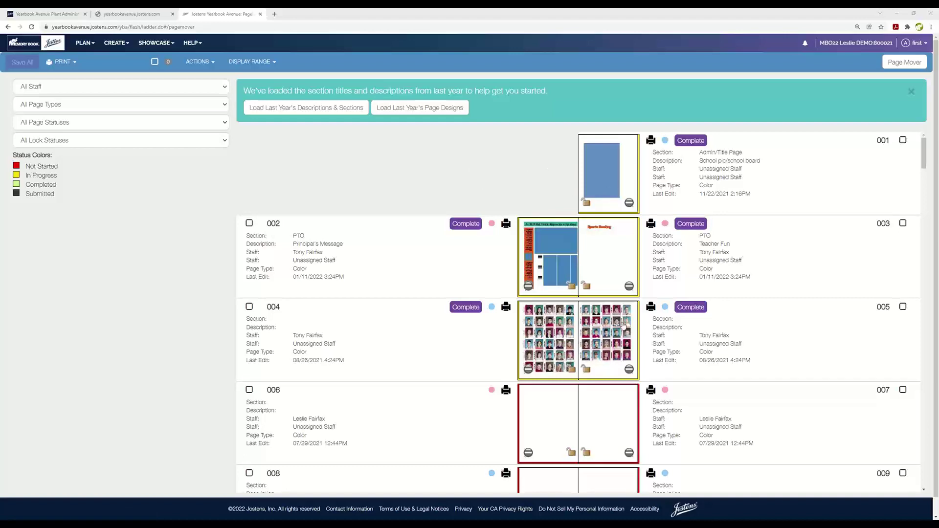
Scroll through the ladder's spreads down to page 096 and back to the top.
scroll(624, 323, down, 15)
scroll(598, 372, down, 20)
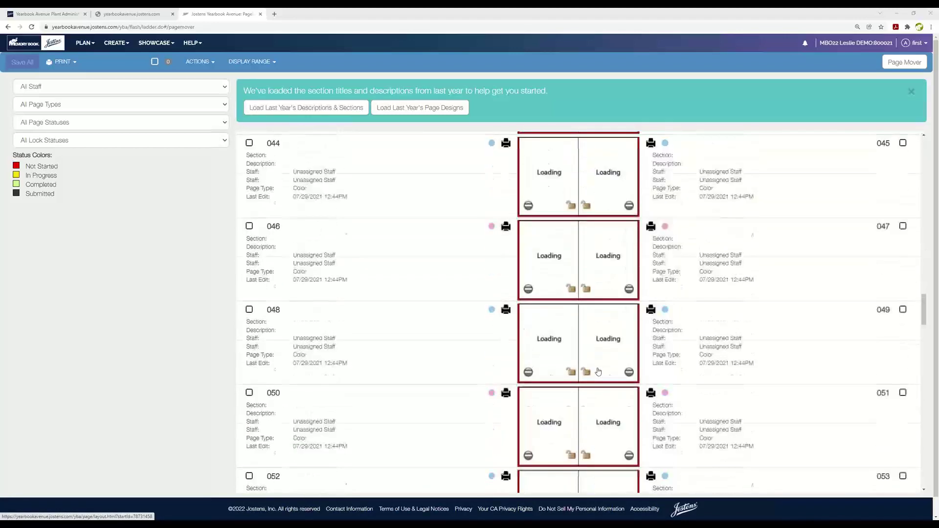
scroll(598, 372, down, 5)
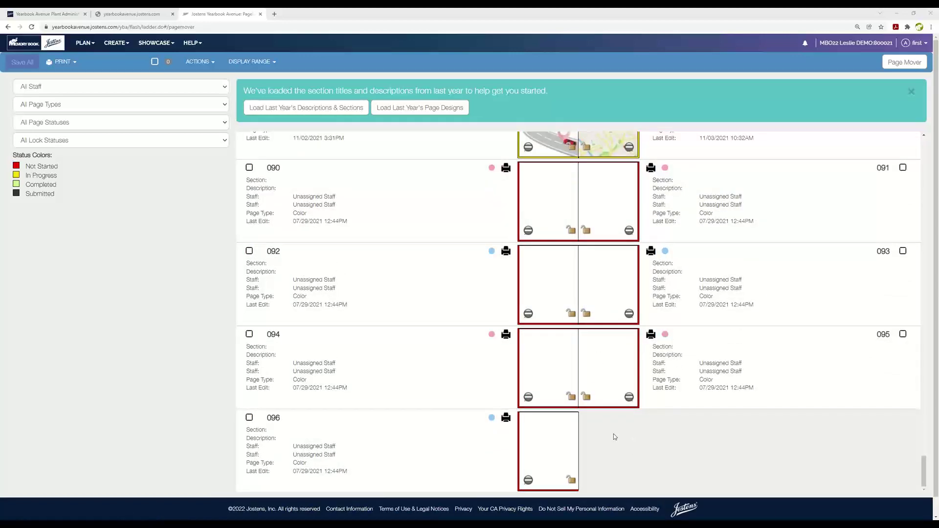
scroll(547, 440, up, 10)
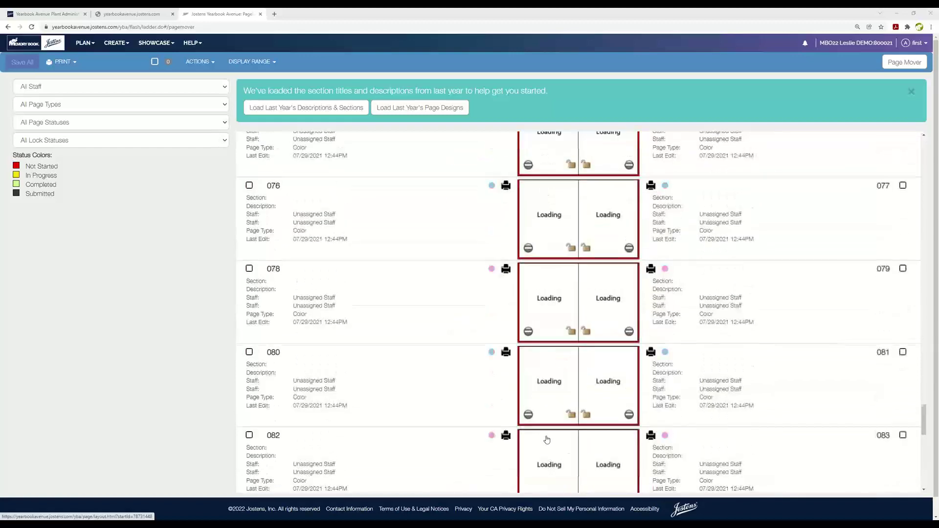
scroll(547, 440, up, 20)
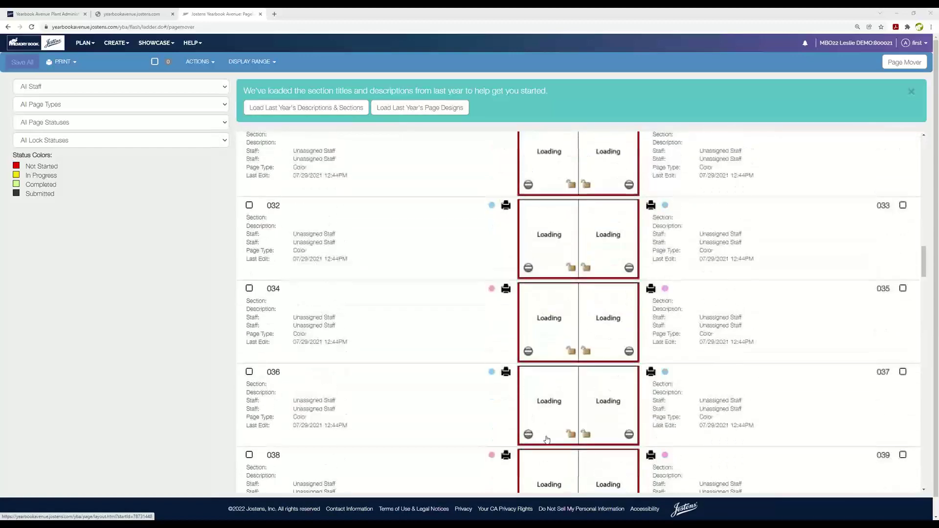
scroll(547, 439, up, 15)
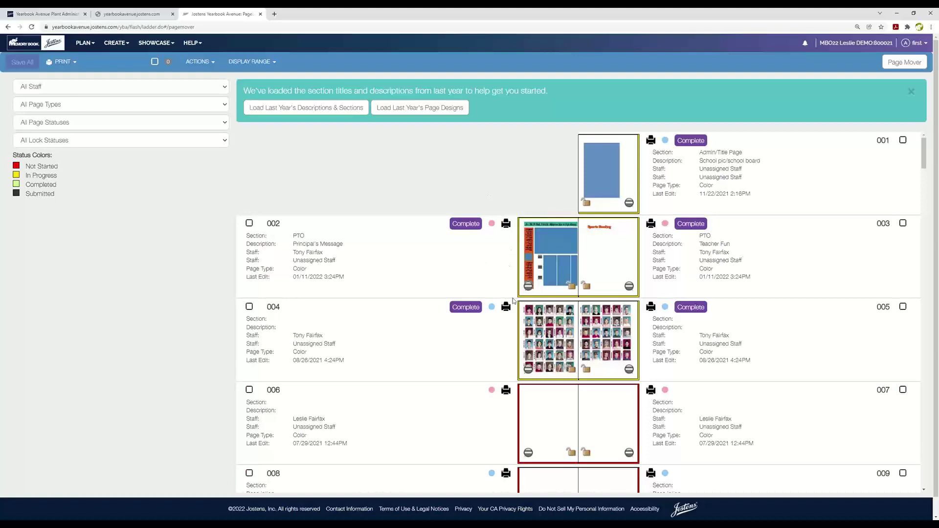
scroll(555, 416, down, 2)
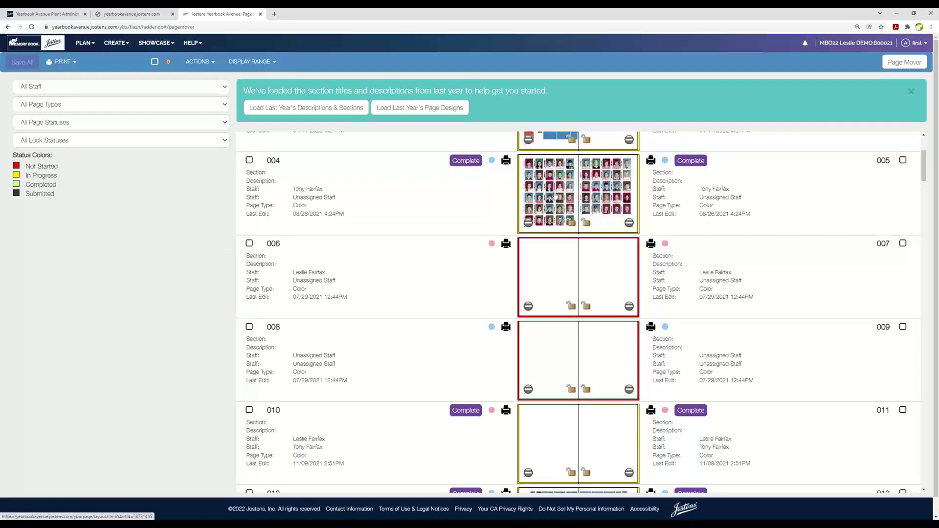
scroll(552, 205, up, 3)
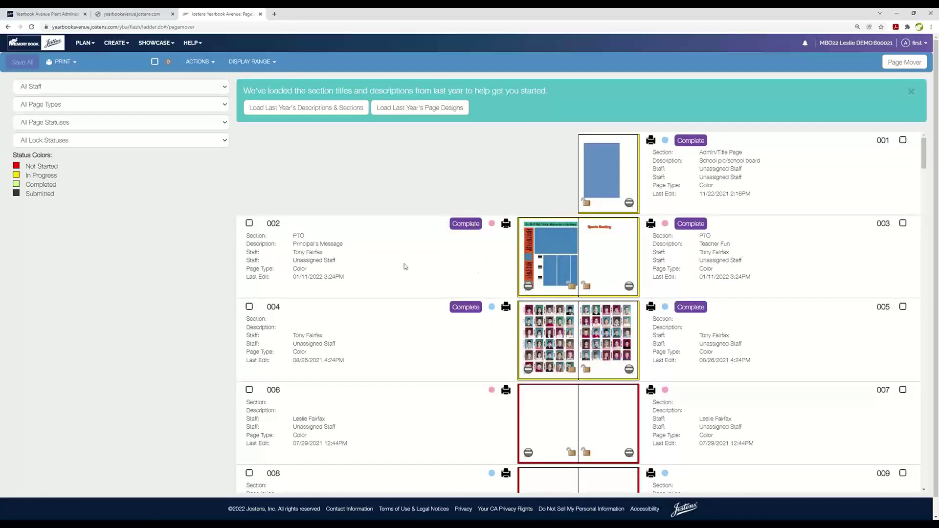
scroll(412, 285, down, 8)
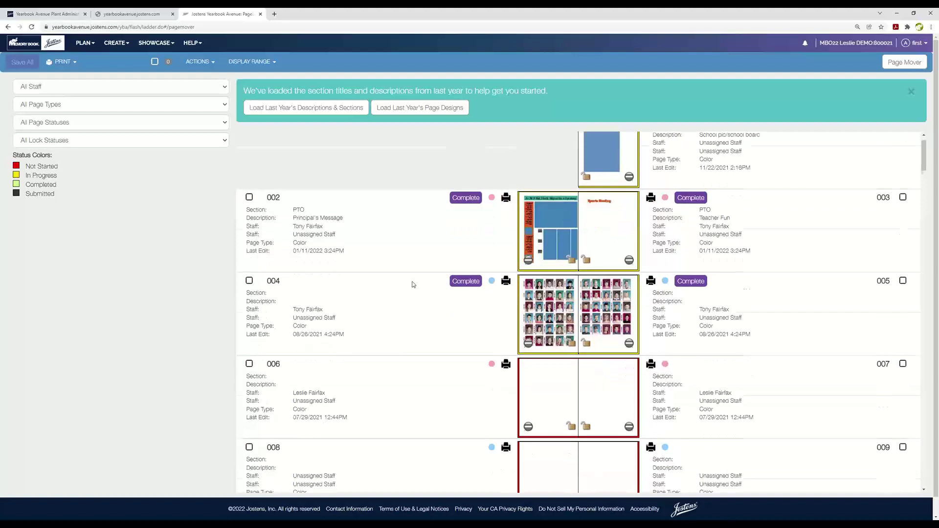
scroll(412, 285, down, 3)
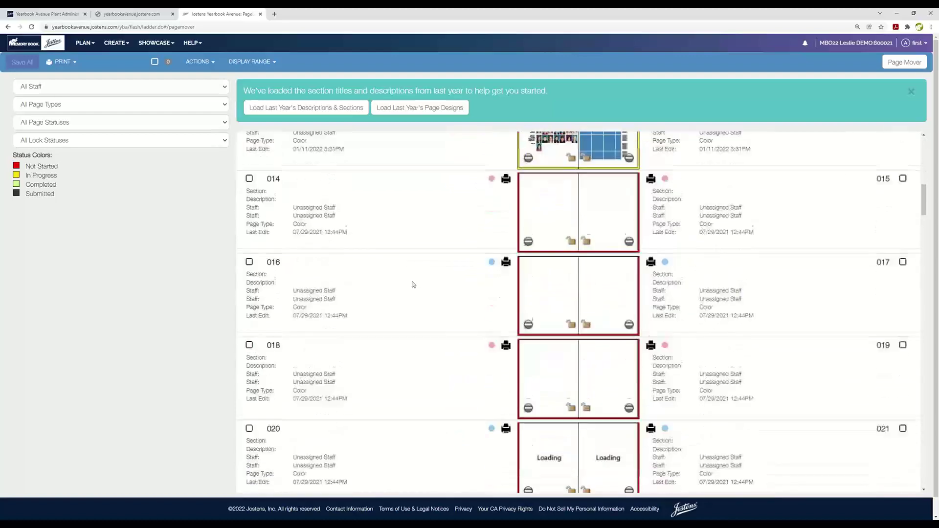
scroll(413, 284, up, 10)
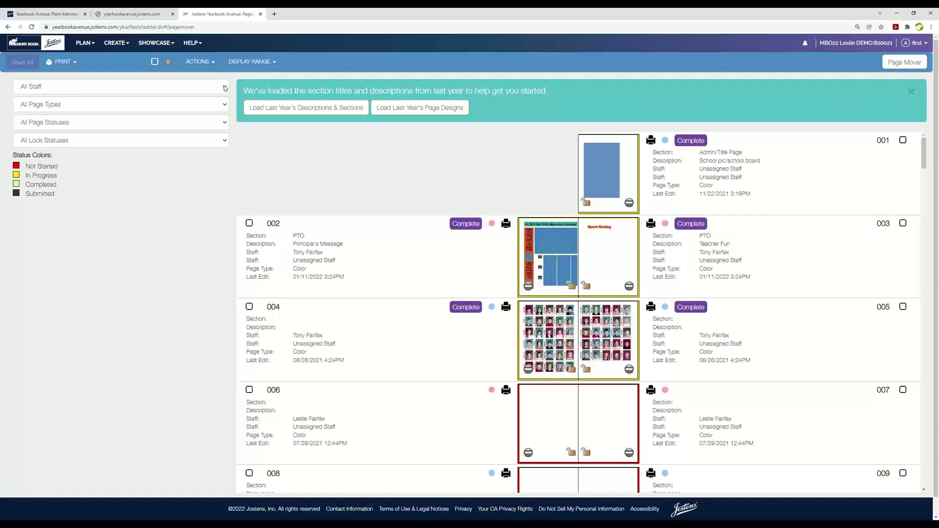
Try filtering by one staff member, then reset to All Staff and keep all page types.
click(226, 88)
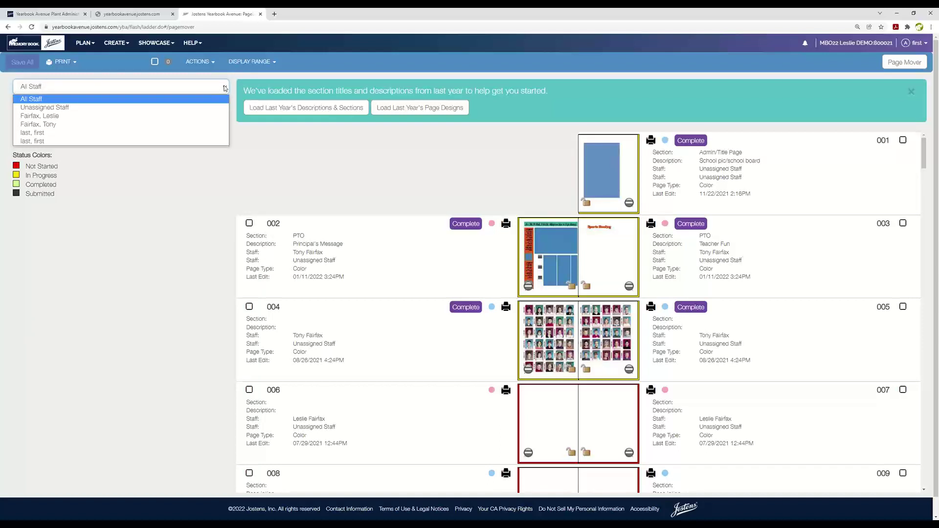
click(28, 125)
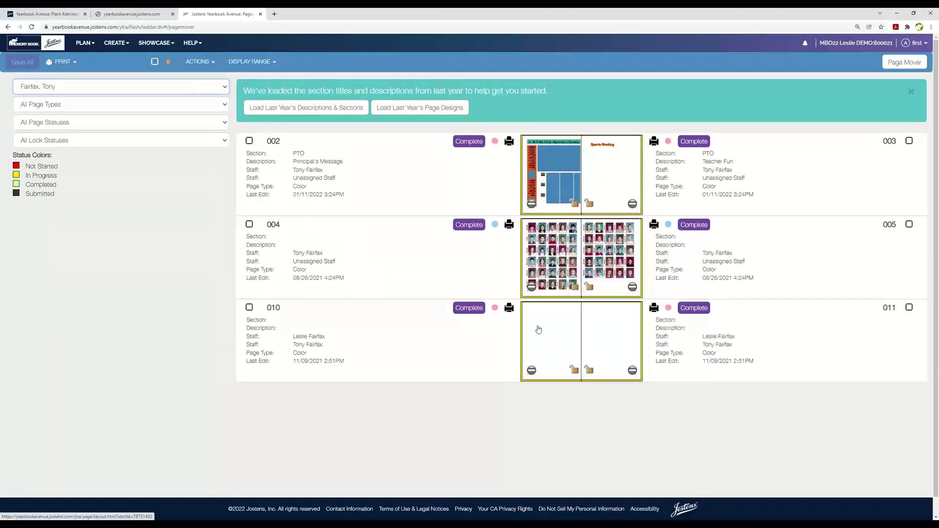
click(226, 89)
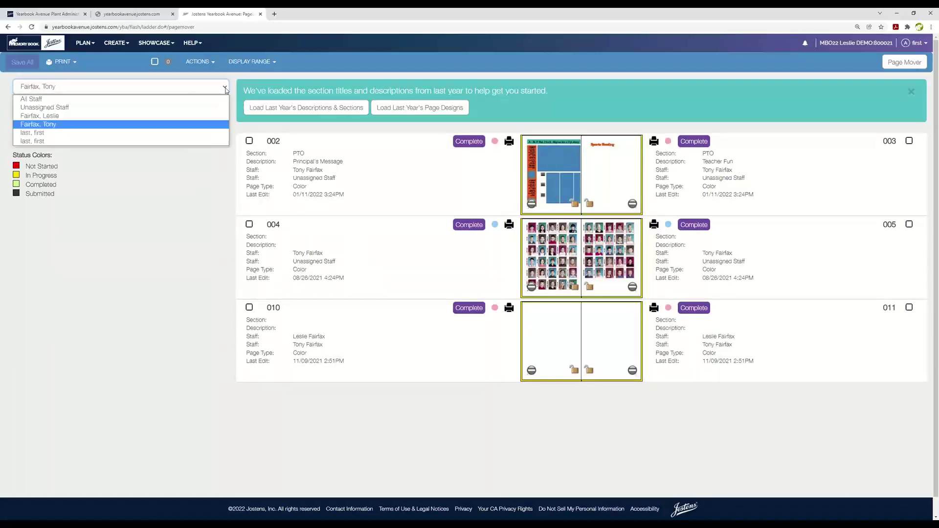
click(32, 100)
click(223, 109)
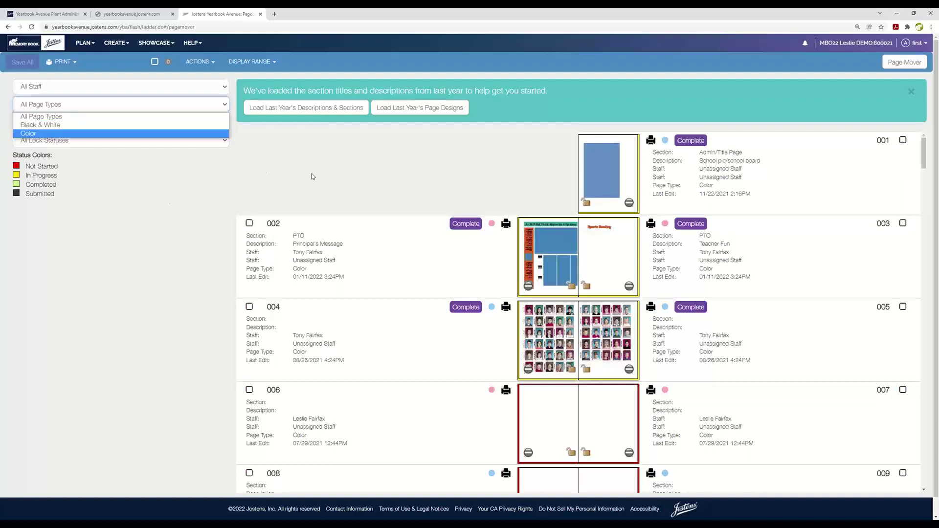
click(314, 176)
Filter the ladder to In Progress pages and review the results.
click(226, 123)
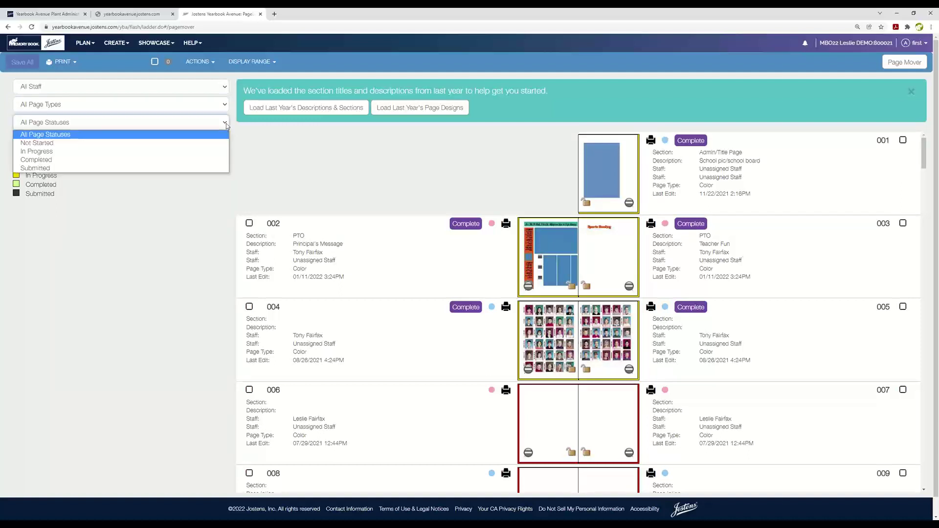
click(40, 153)
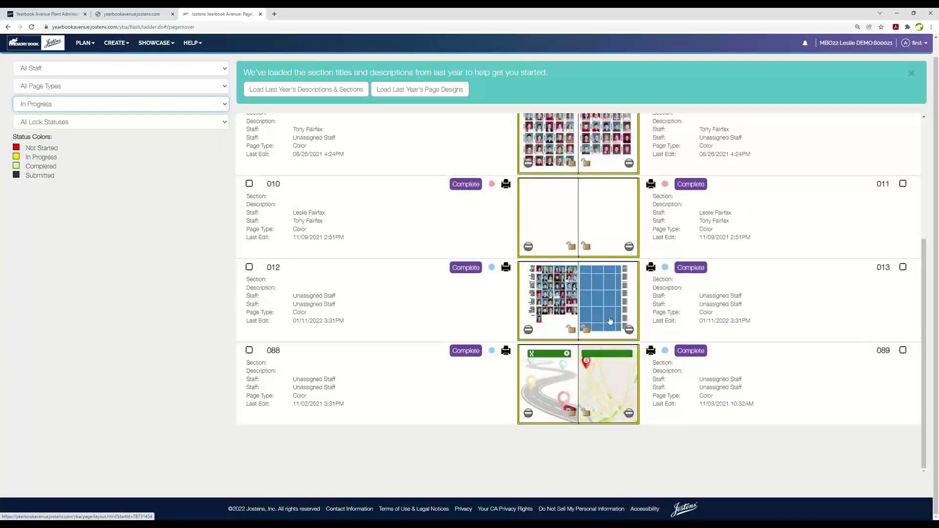
scroll(610, 320, down, 4)
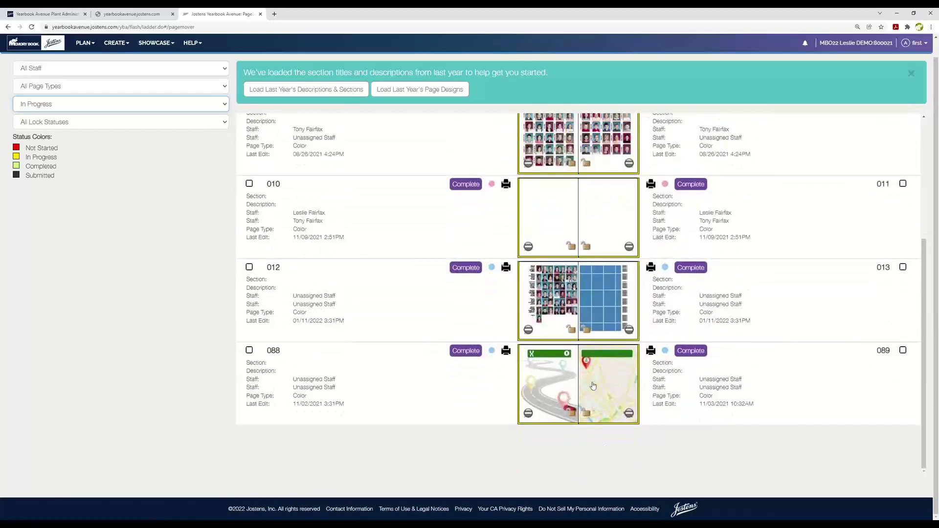
scroll(598, 381, up, 3)
scroll(598, 380, up, 1)
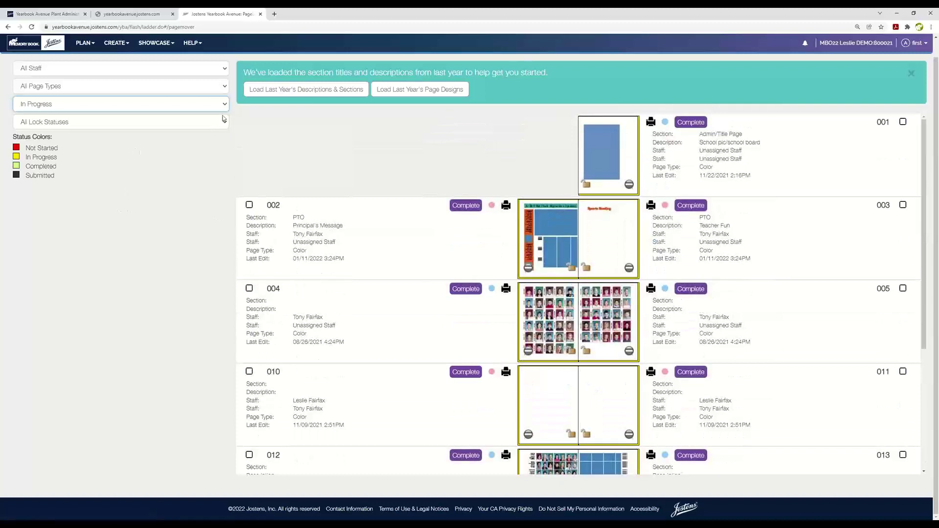
Set the Page Statuses filter back to All Page Statuses.
click(225, 105)
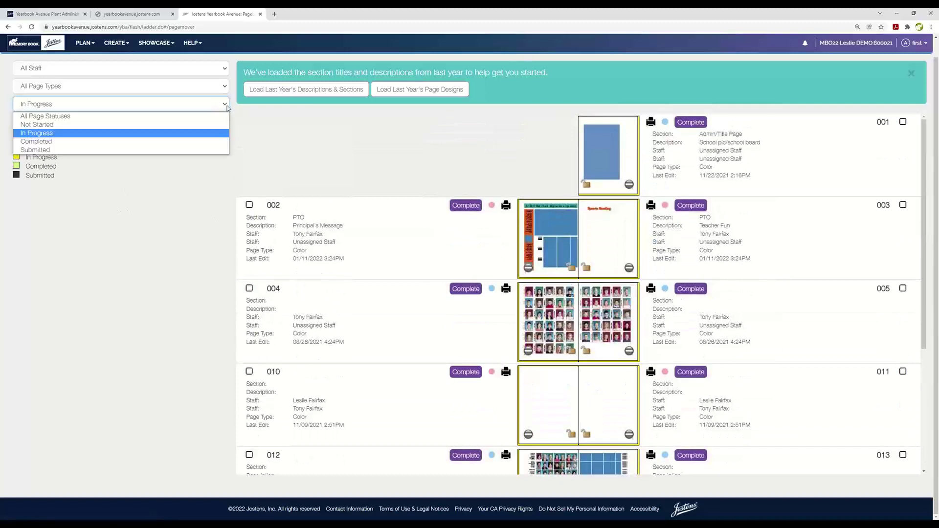
click(45, 116)
click(155, 240)
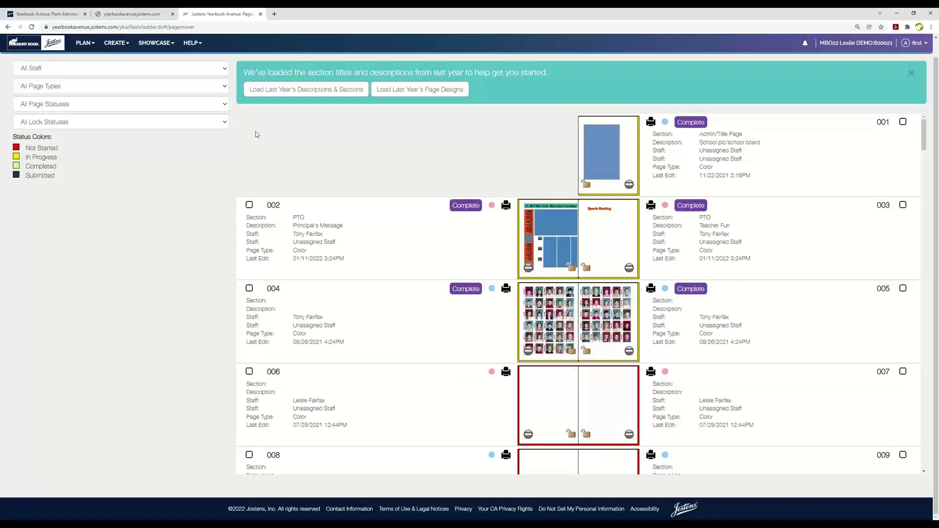
Check the Lock Statuses options, leaving All Lock Statuses selected.
click(225, 126)
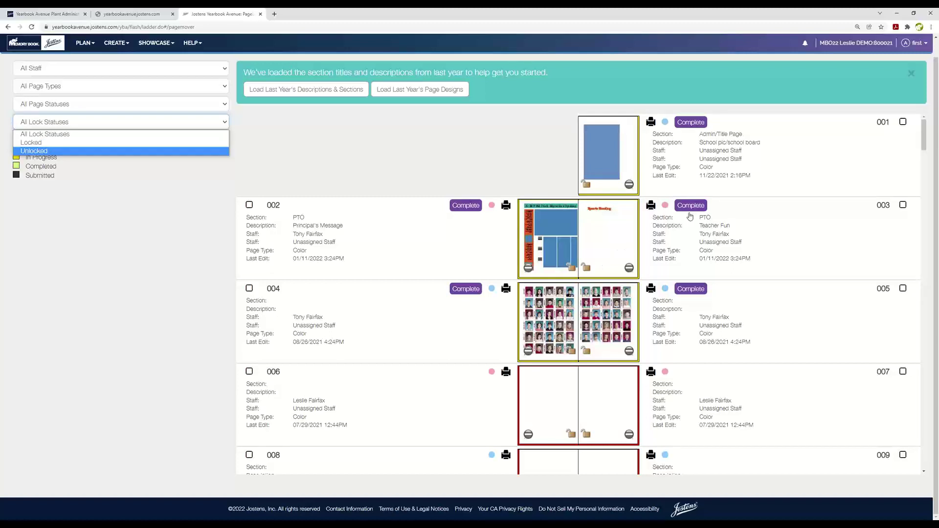
click(176, 316)
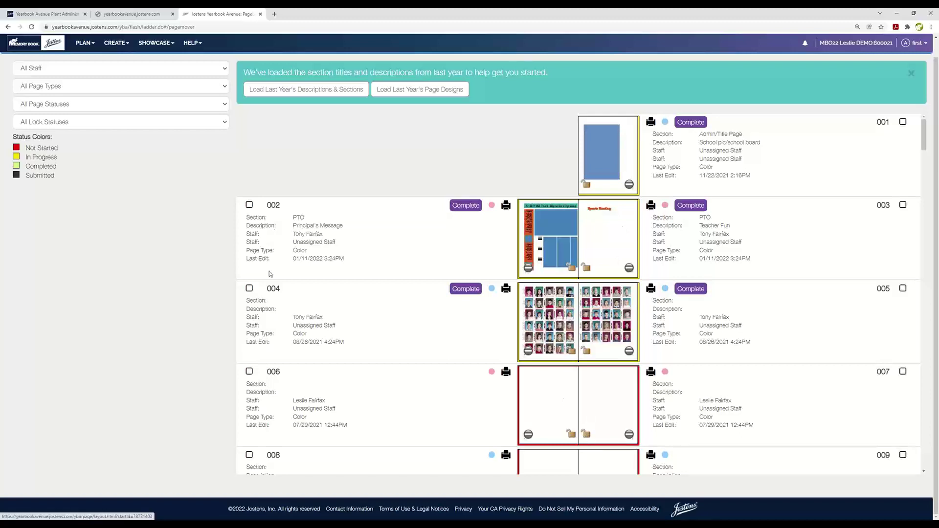
click(225, 123)
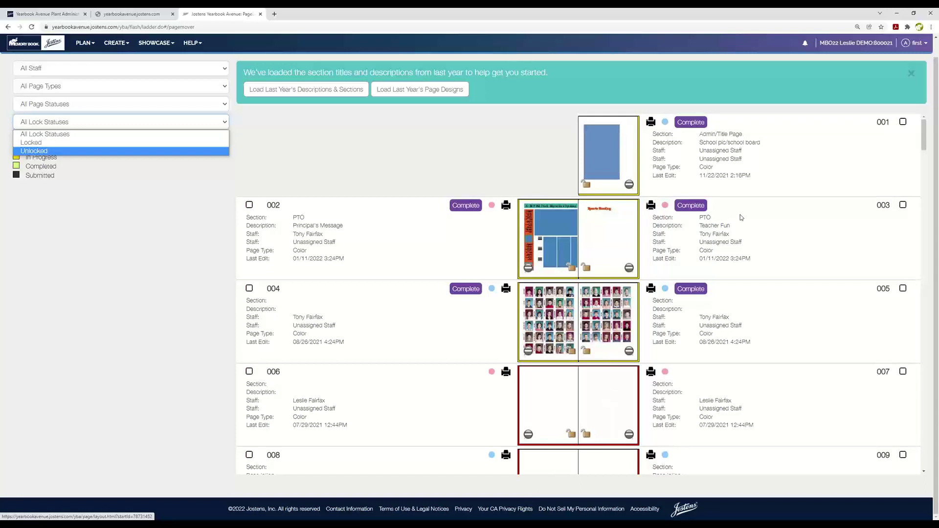
click(132, 298)
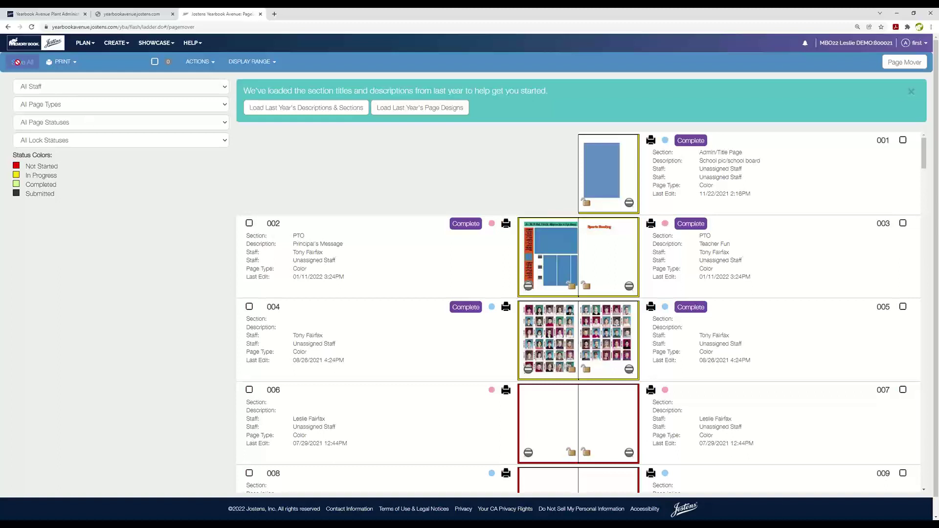
click(63, 64)
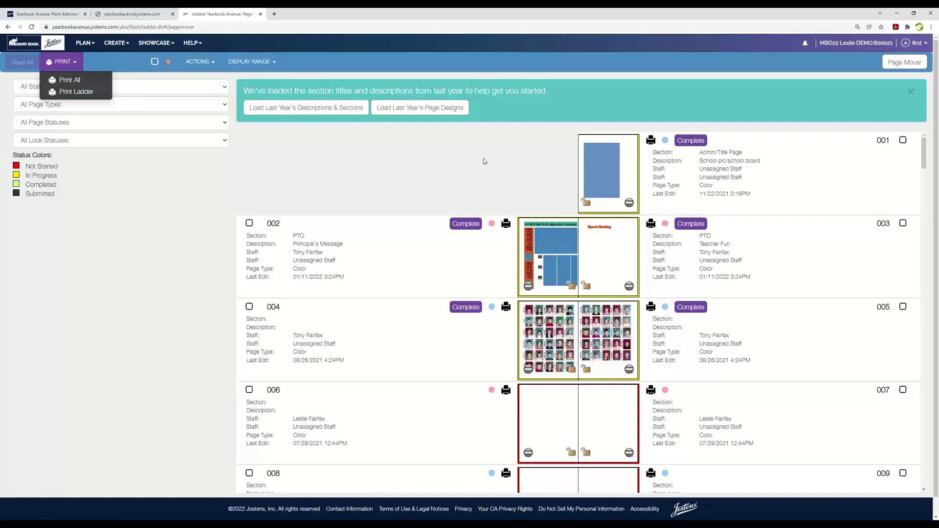
click(391, 190)
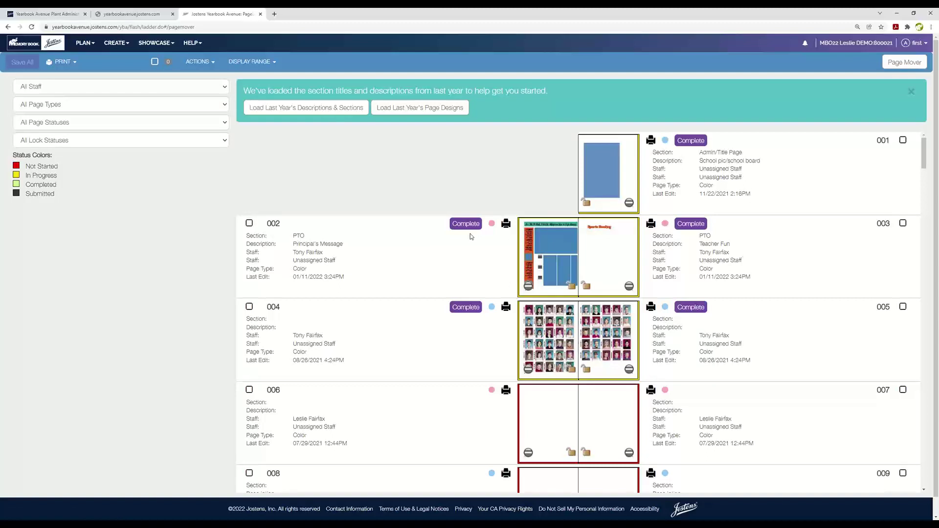
click(154, 62)
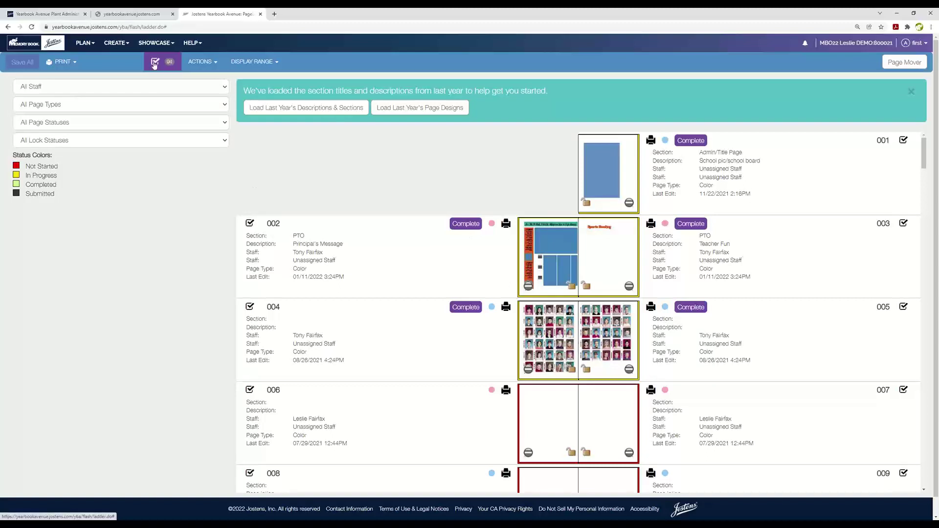
click(202, 63)
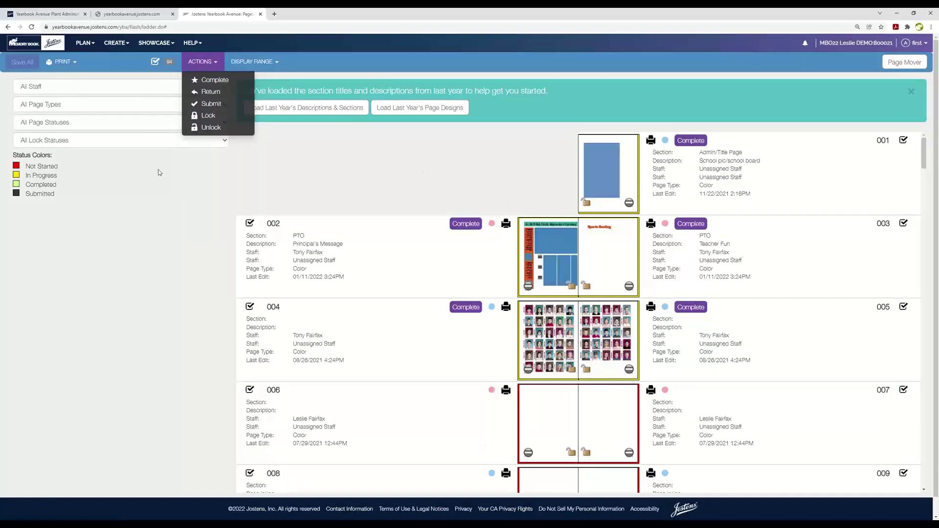
click(158, 212)
click(155, 63)
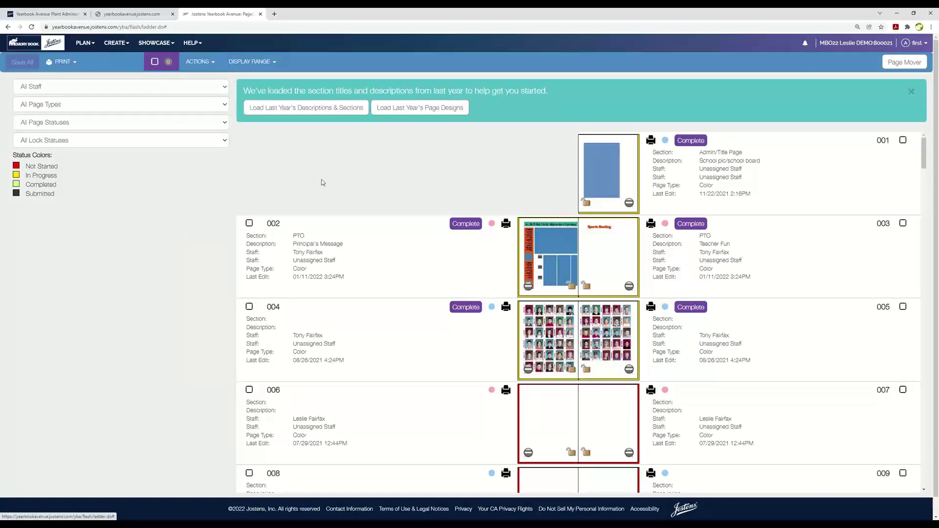
click(215, 63)
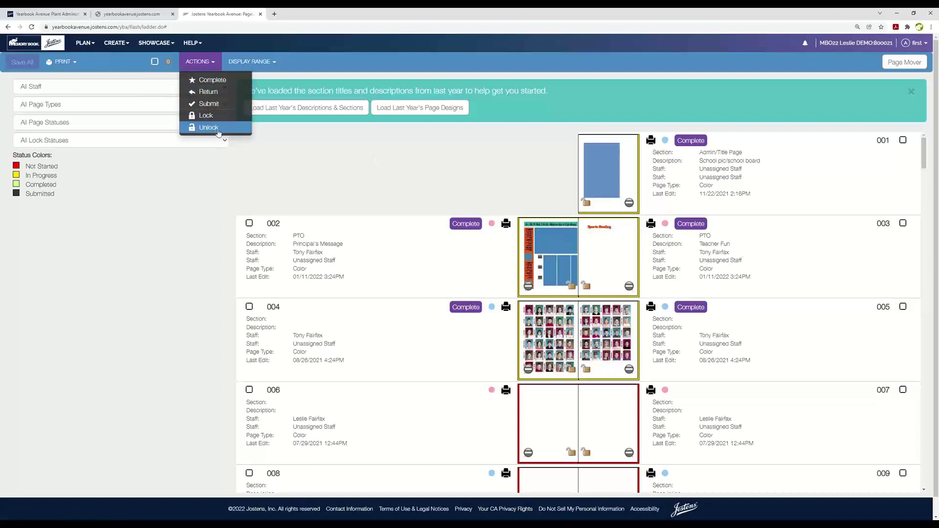
click(463, 167)
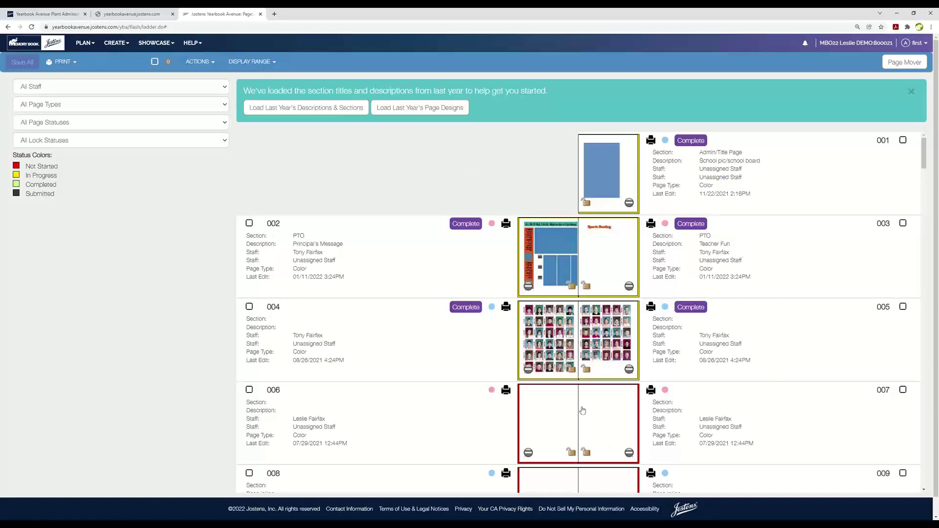
scroll(580, 435, down, 3)
scroll(580, 435, up, 3)
Zoom the browser in to enlarge the page ladder.
click(931, 27)
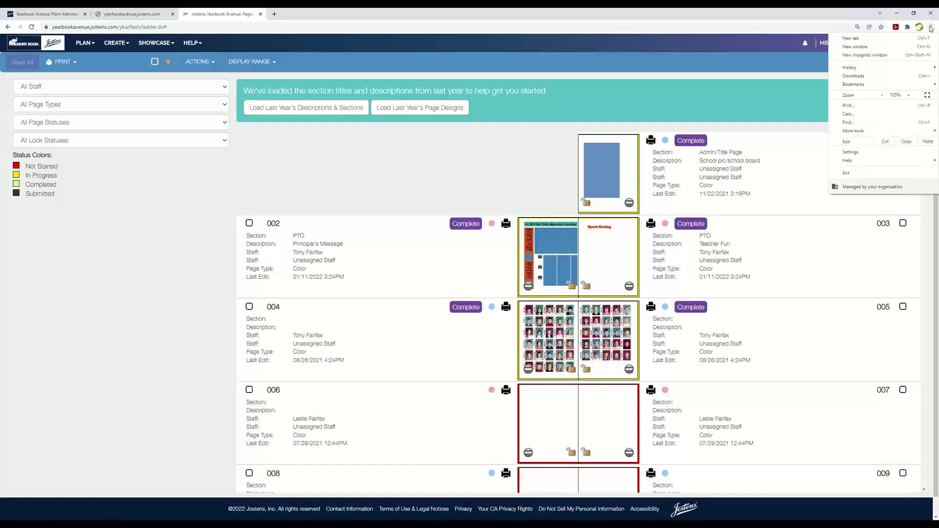
click(911, 96)
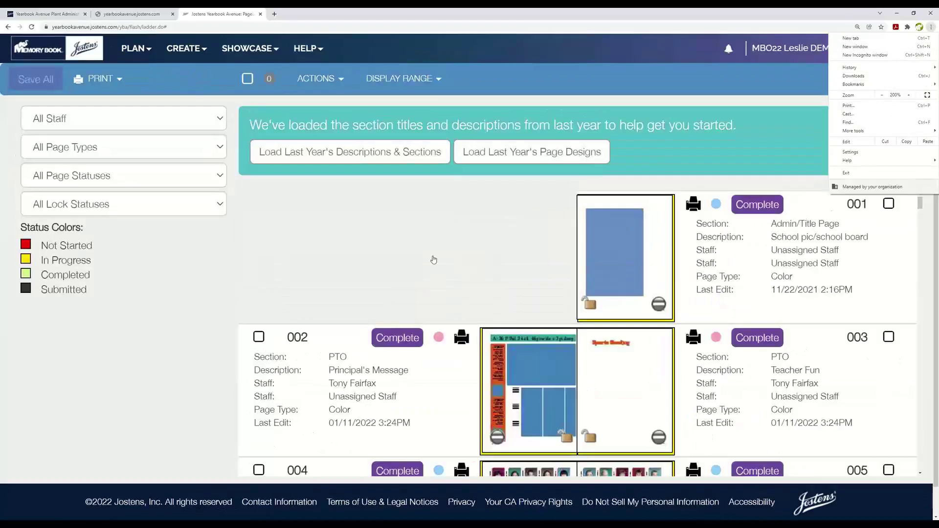
click(434, 262)
Scroll the ladder down to spreads 022/023 and back to the top.
scroll(435, 259, down, 4)
scroll(436, 254, up, 1)
scroll(435, 255, up, 2)
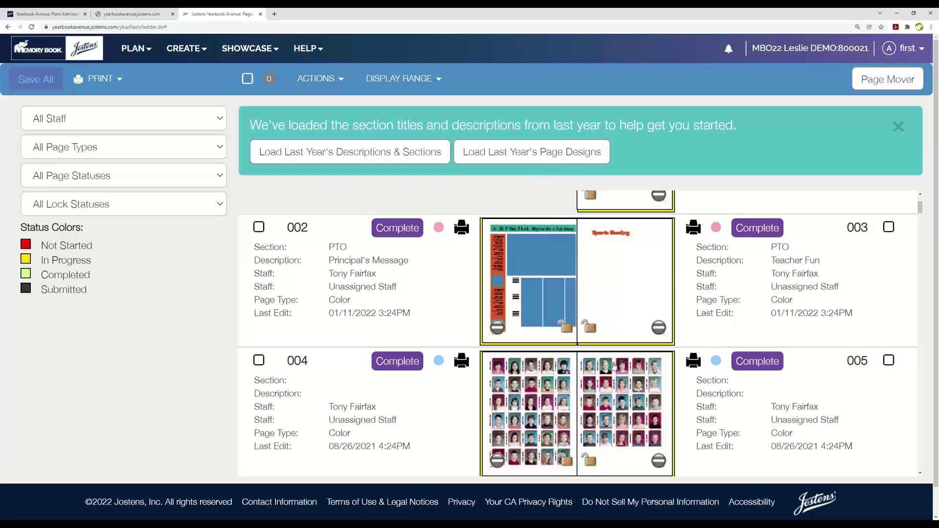
scroll(615, 366, down, 5)
scroll(615, 367, down, 10)
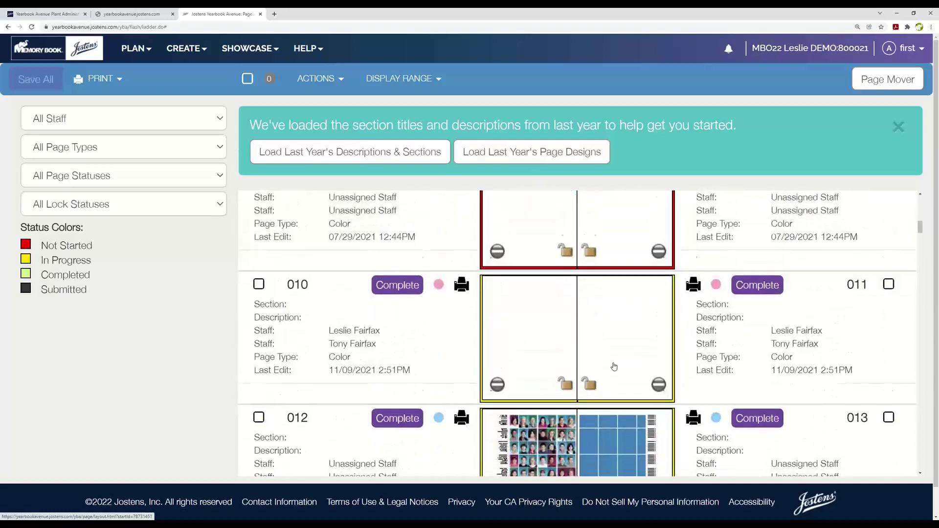
scroll(614, 366, down, 8)
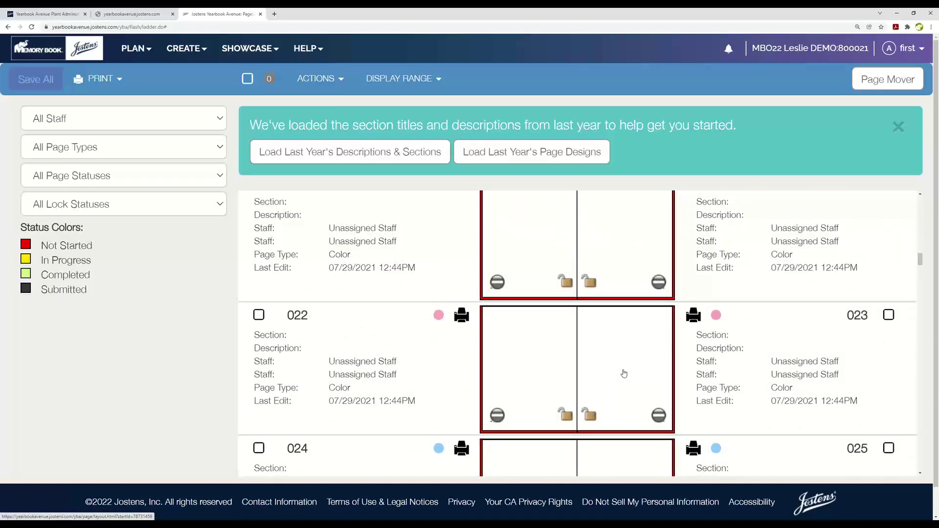
scroll(624, 373, up, 15)
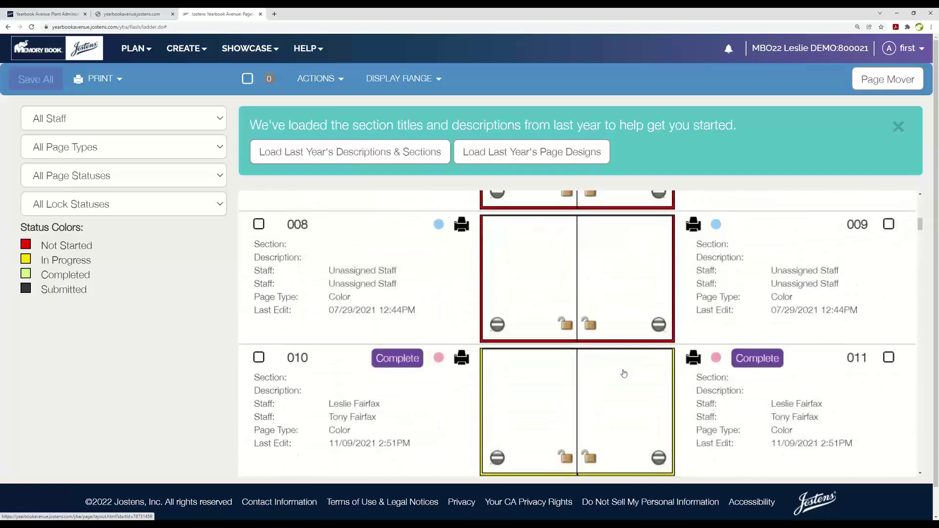
scroll(624, 373, up, 8)
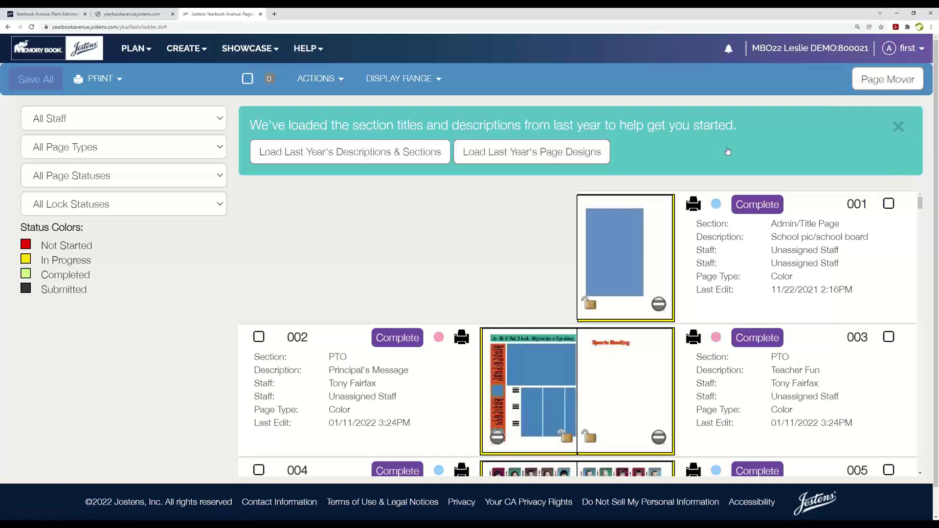
Zoom the browser back out to 150%.
click(931, 28)
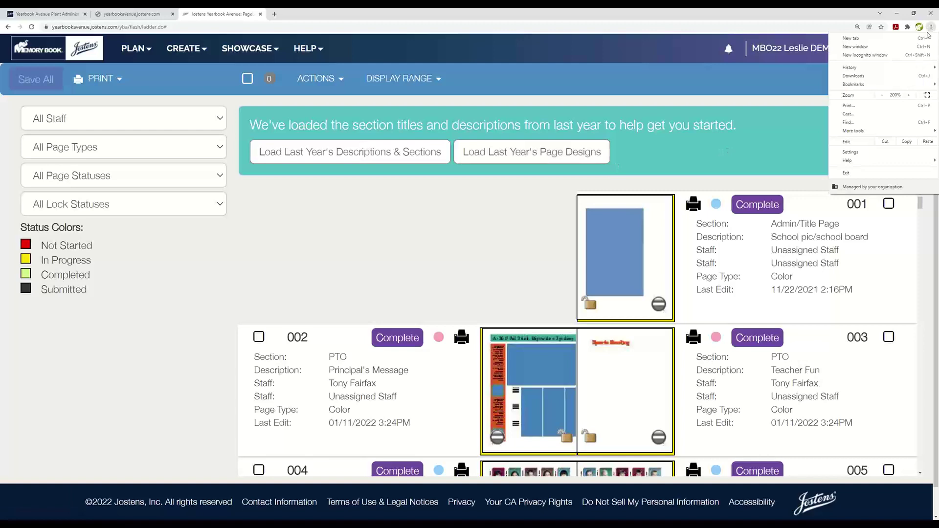
click(883, 96)
click(883, 96)
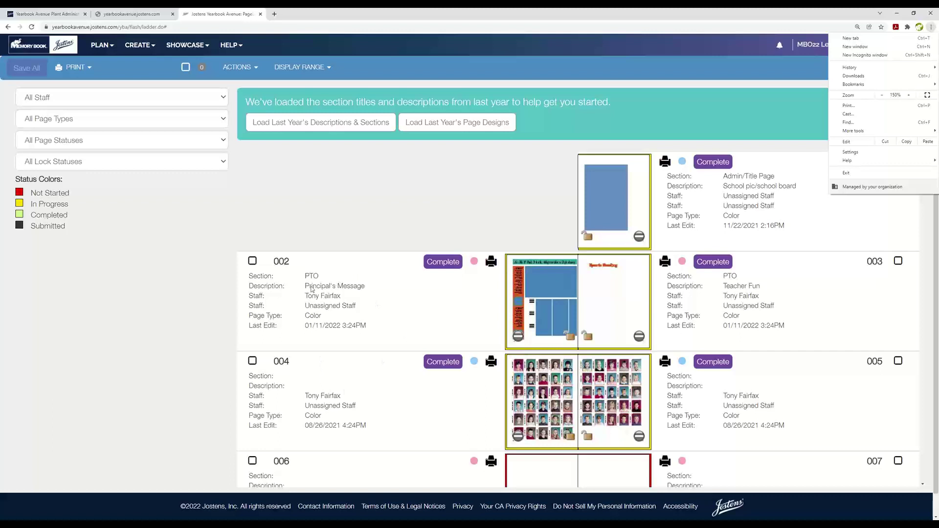
Open page 002's Section field for editing, leaving it unchanged.
click(312, 289)
click(315, 276)
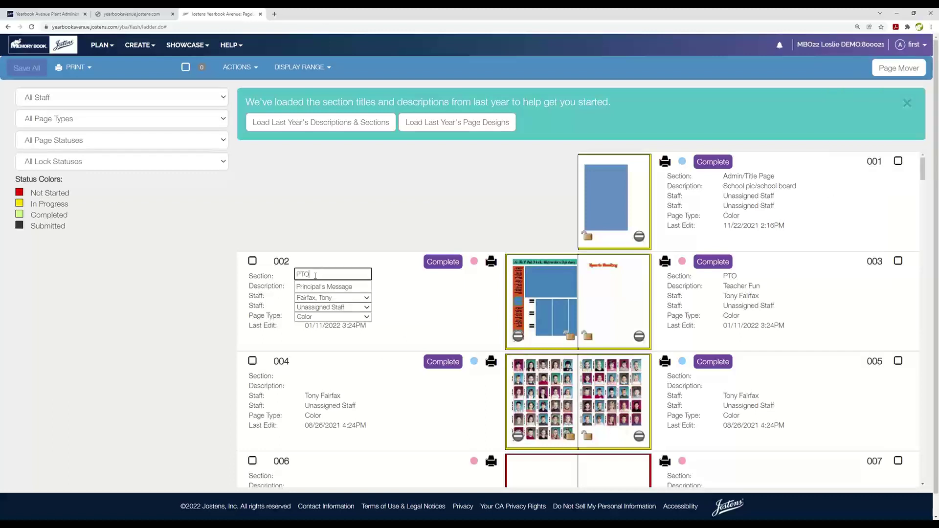
click(294, 279)
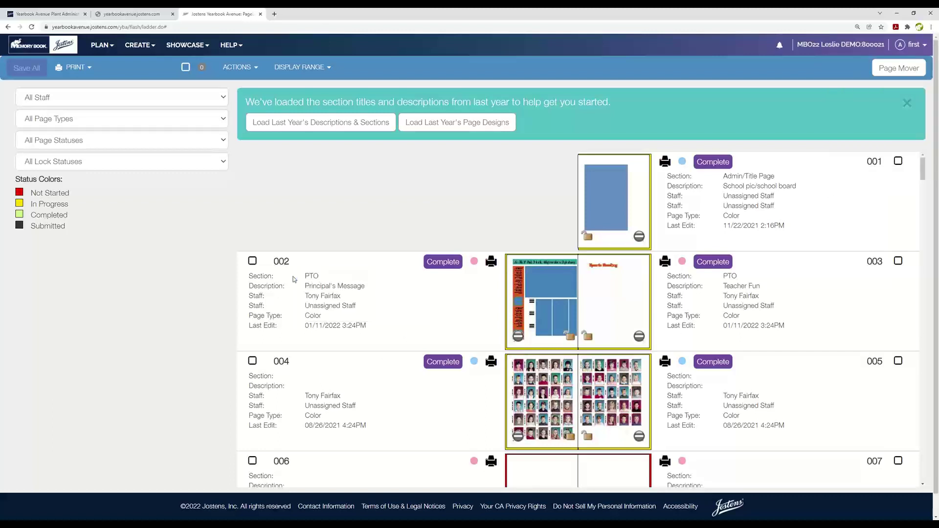
click(323, 275)
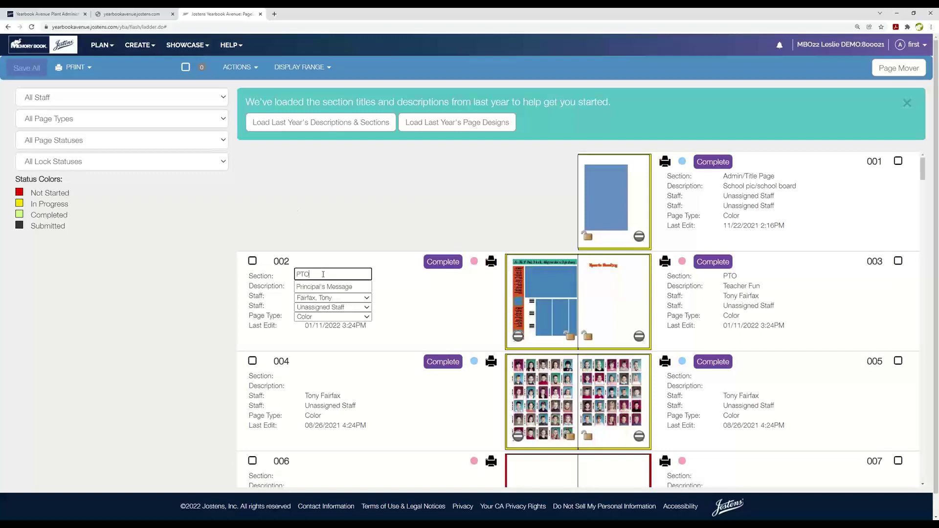
click(297, 275)
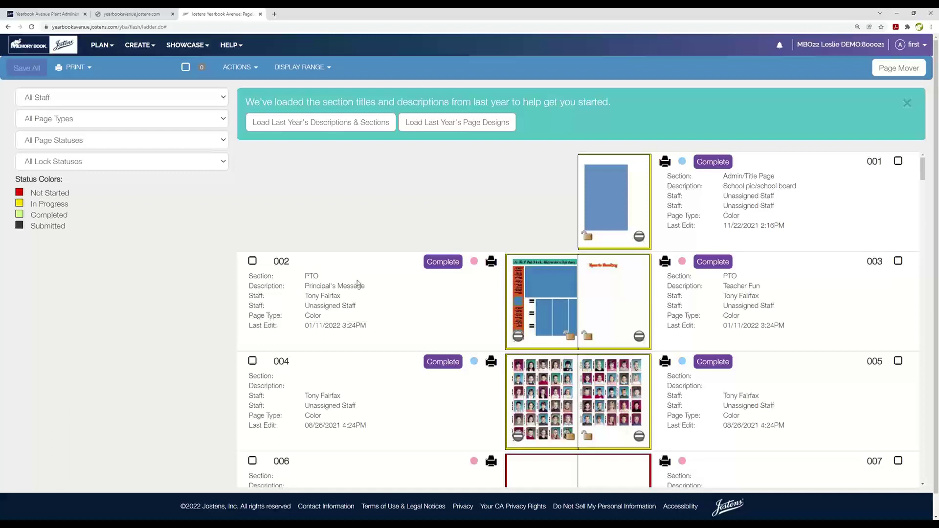
Replace page 003's PTO section with Admin and Save All.
click(749, 276)
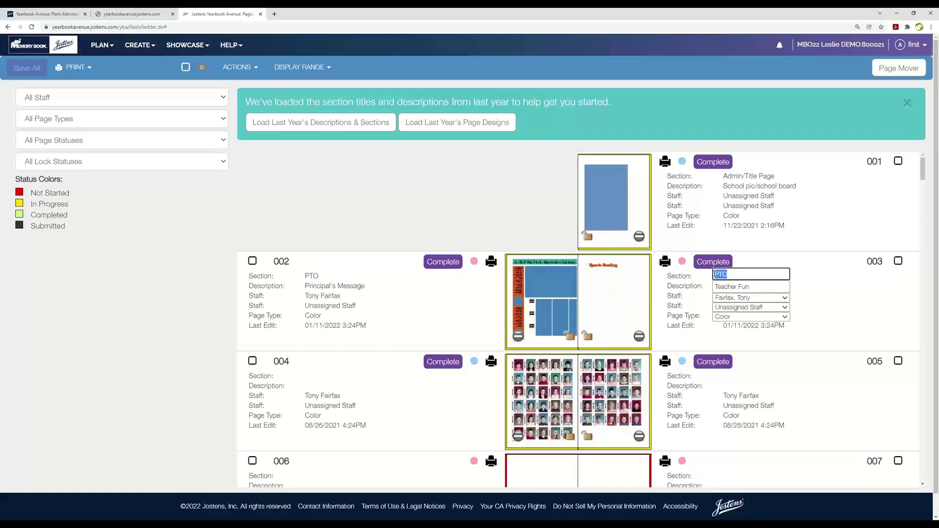
click(710, 276)
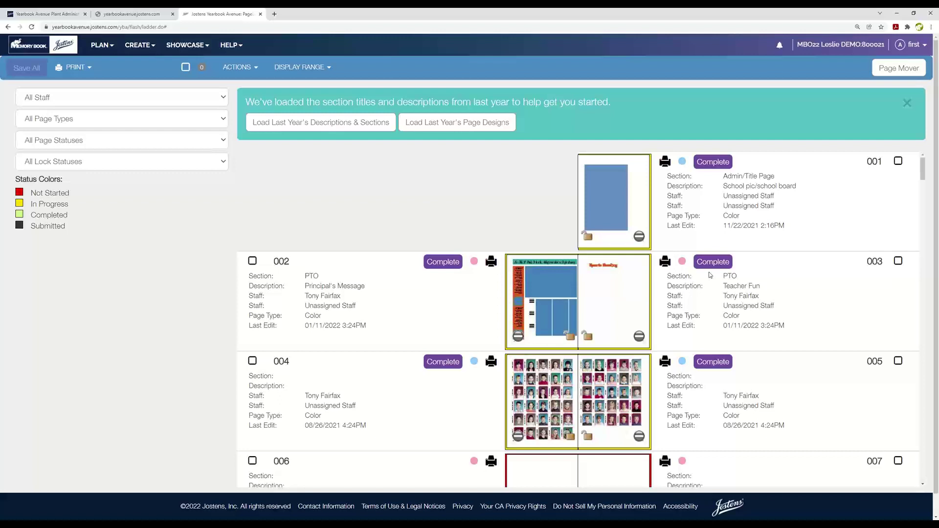
click(735, 275)
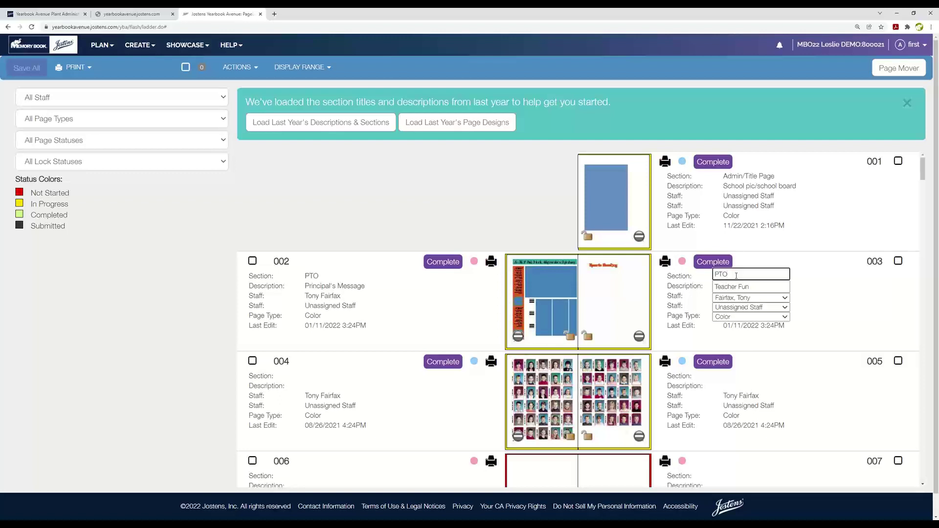
double_click(737, 276)
text(Ac)
text(min)
click(530, 206)
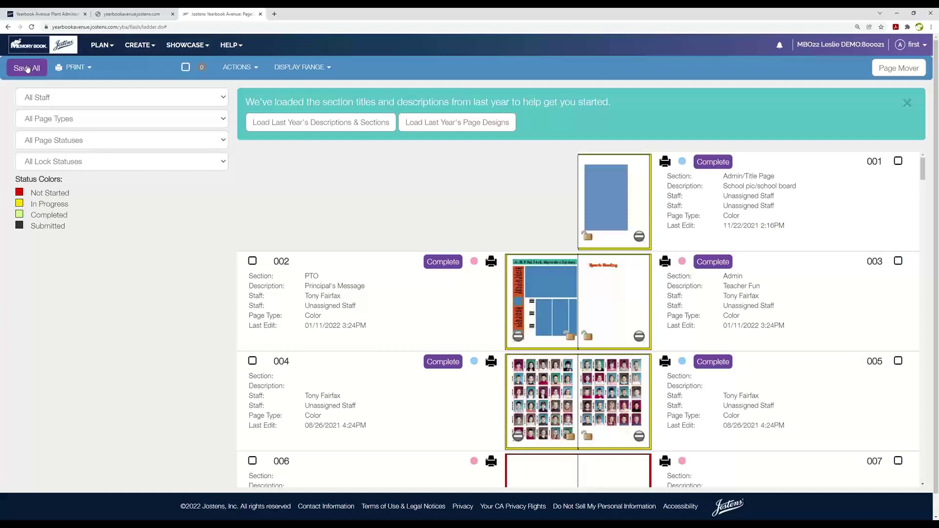
click(26, 69)
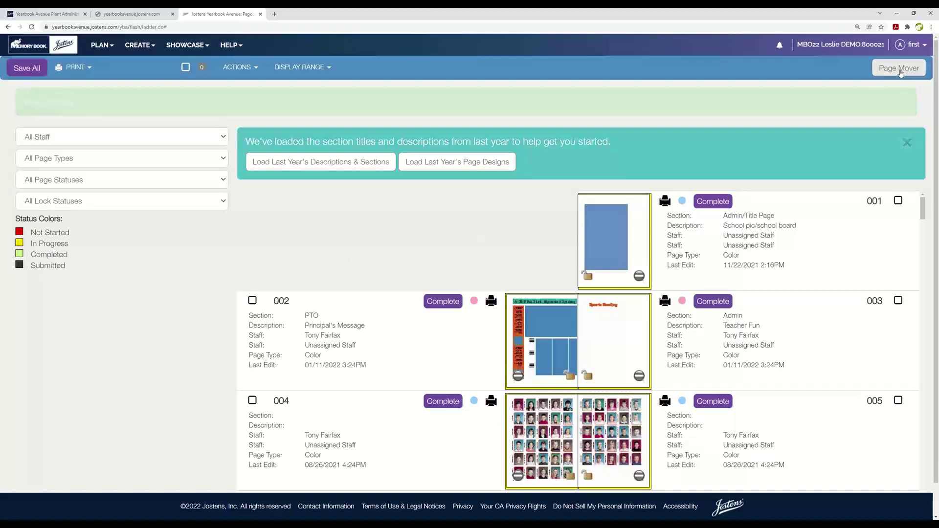
Open the Page Mover grid and zoom the browser to 125%.
click(900, 70)
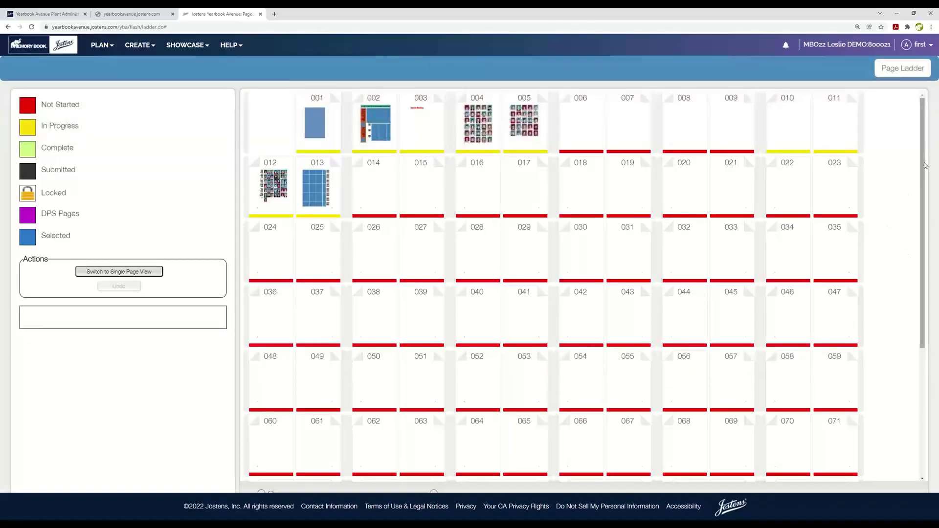
mouse_move(925, 166)
mouse_down()
mouse_move(923, 287)
mouse_move(930, 153)
mouse_up()
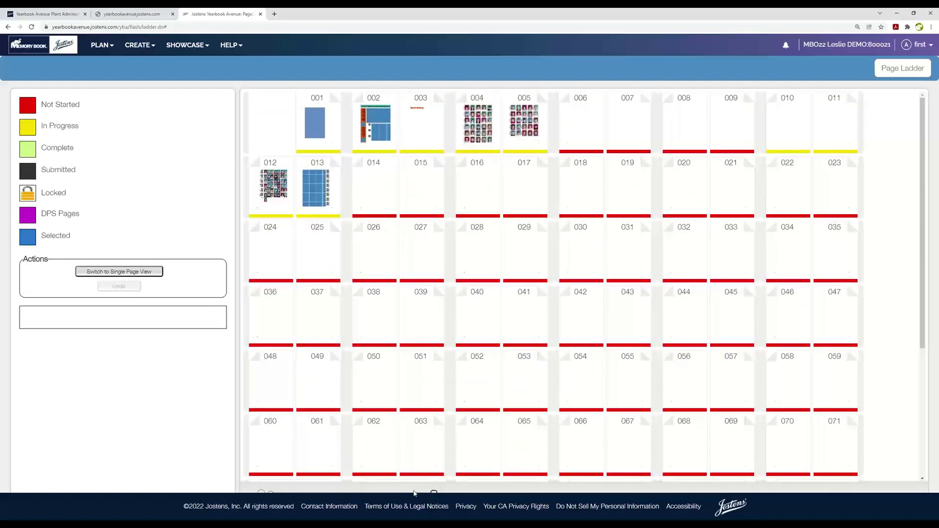
scroll(923, 147, down, 1)
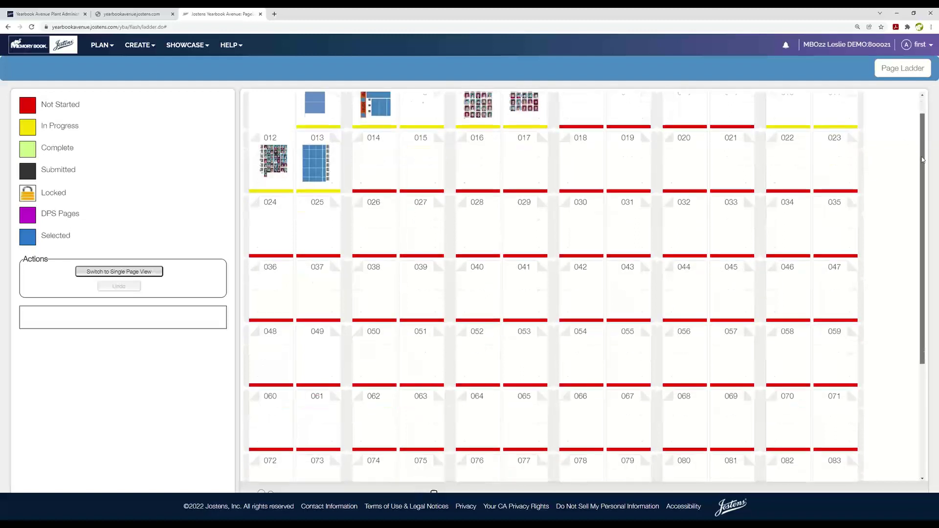
click(932, 27)
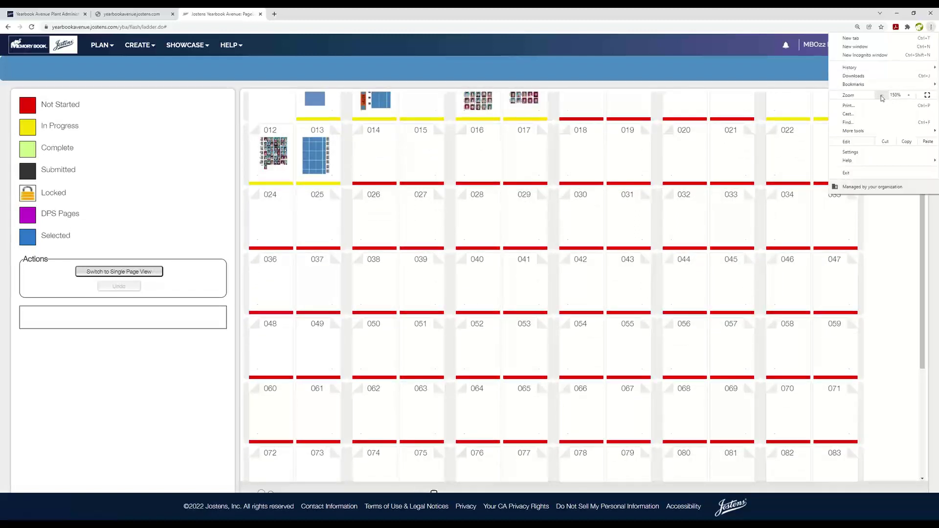
click(882, 95)
click(454, 465)
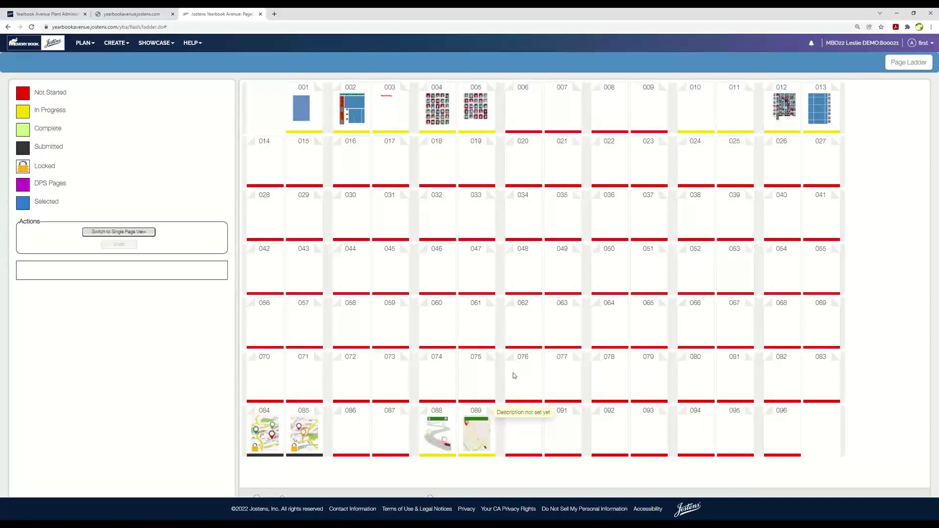
Drag pages 076–077 before page 036, confirm, and return to the Page Ladder.
drag(514, 375, 588, 217)
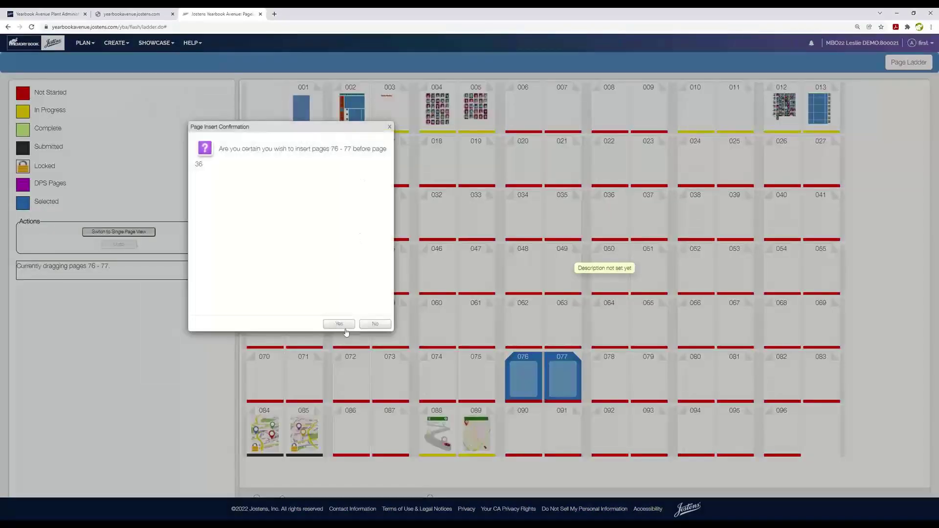
click(337, 325)
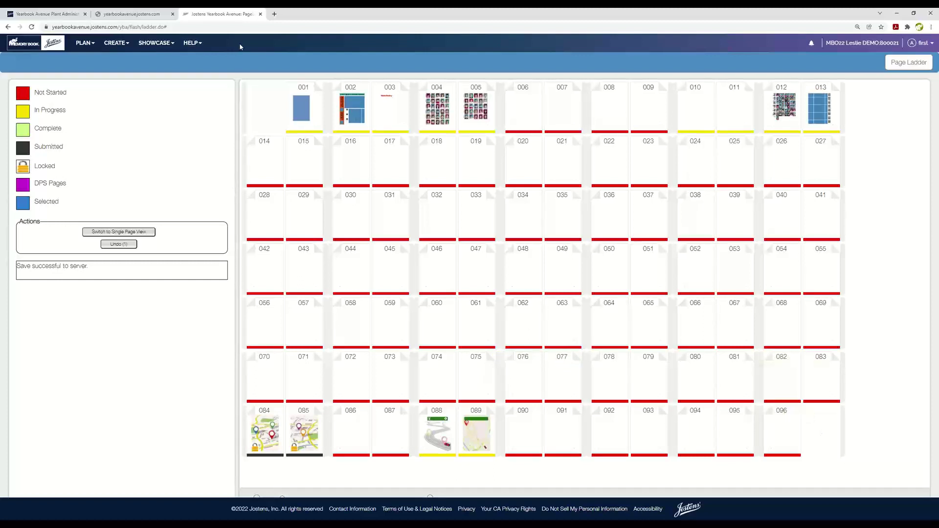
click(8, 27)
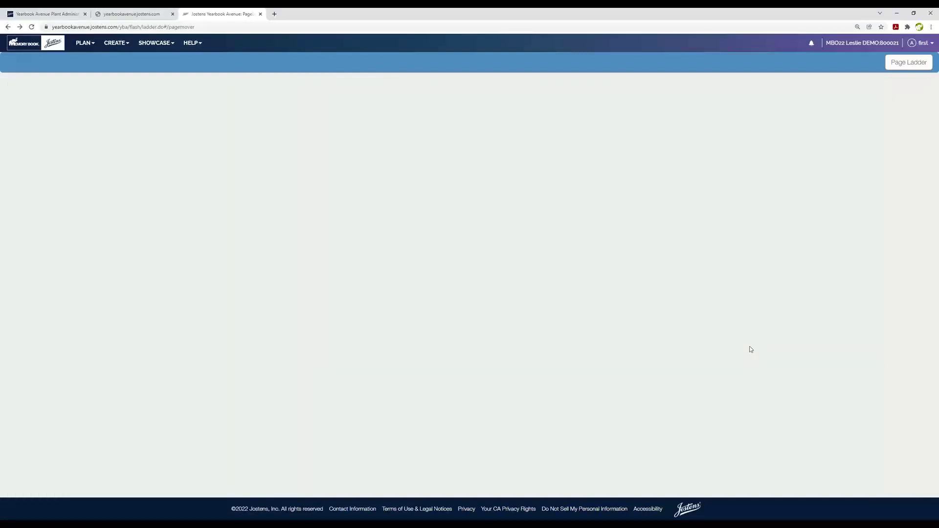
Load the Page Ladder, then go to PLAN > Staff to list advisers and staff.
click(84, 42)
click(82, 65)
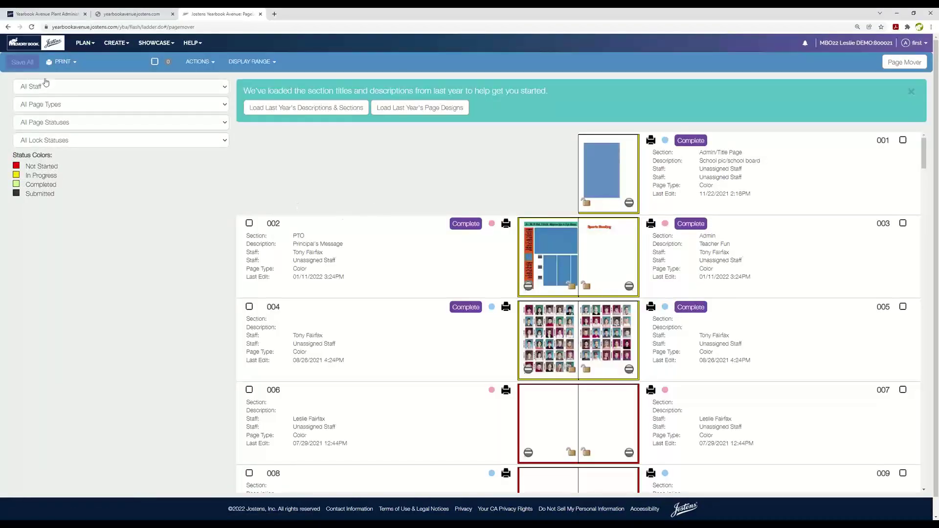
click(79, 45)
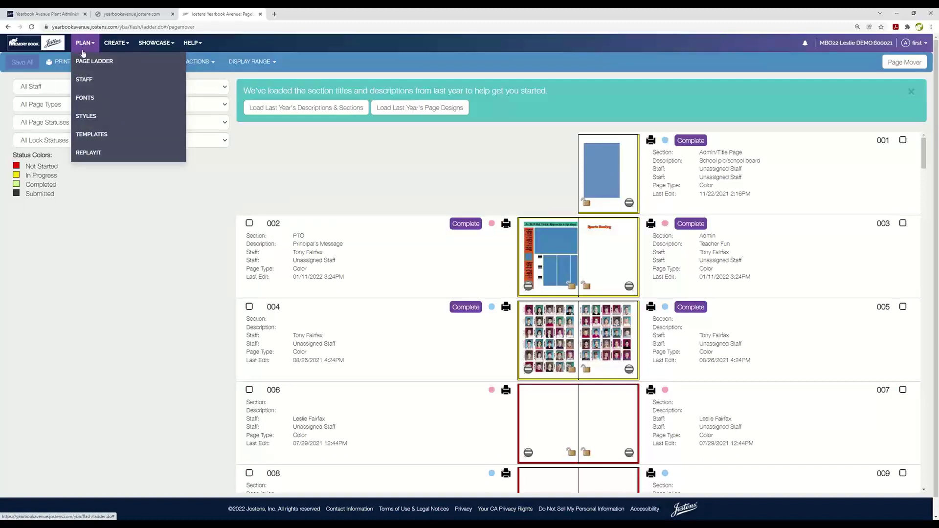
click(90, 82)
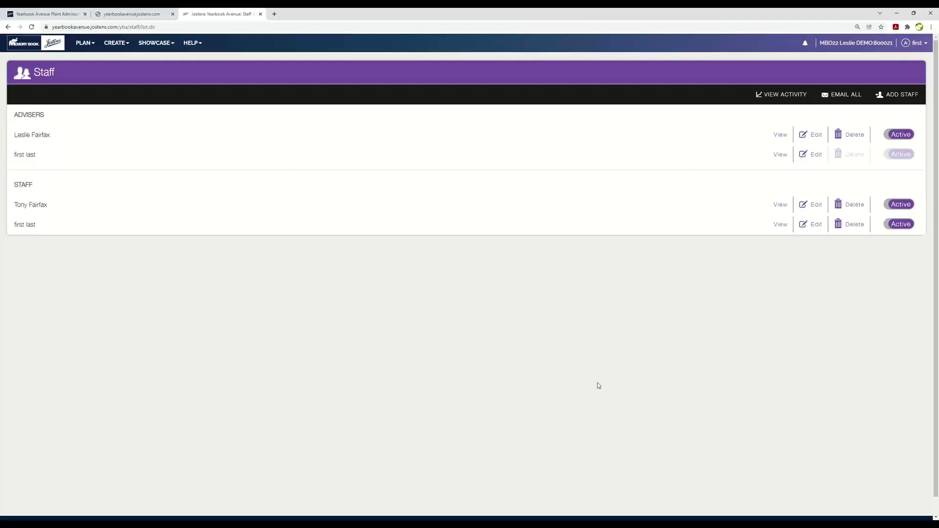
click(895, 97)
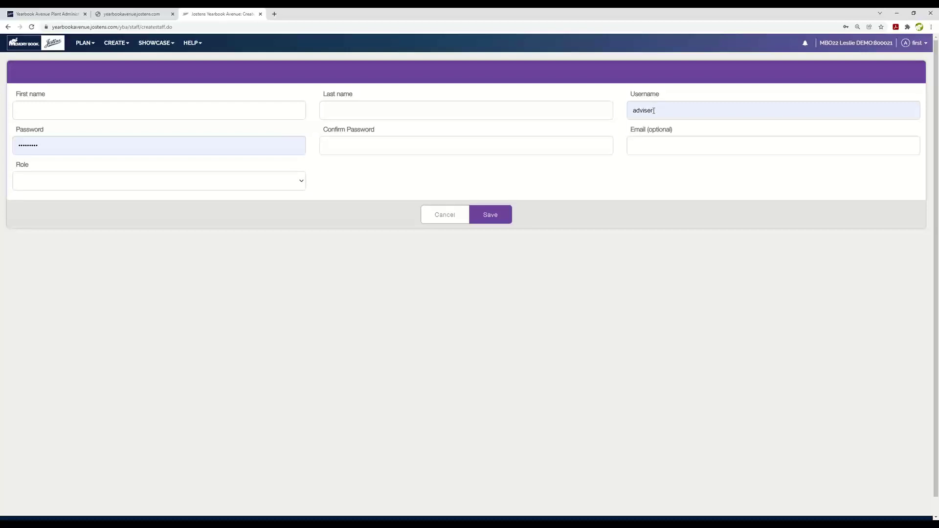
click(654, 110)
click(692, 311)
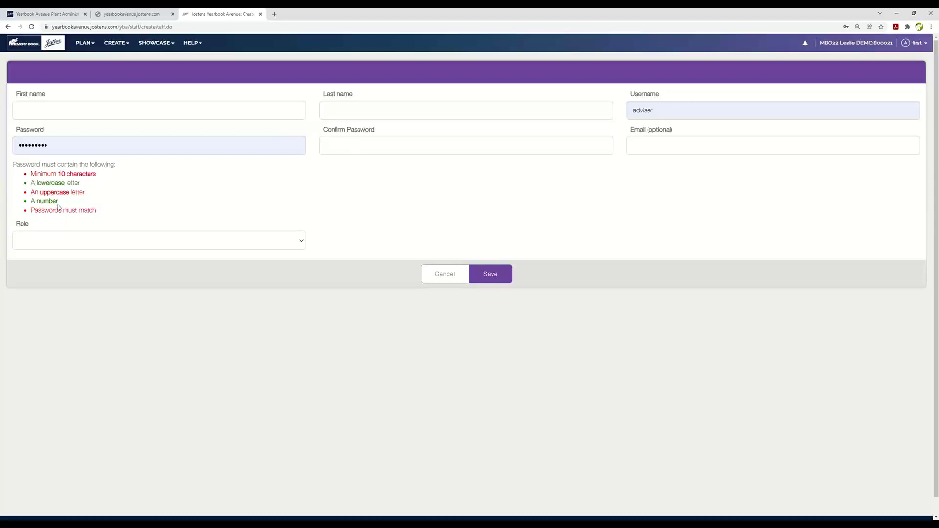
click(645, 151)
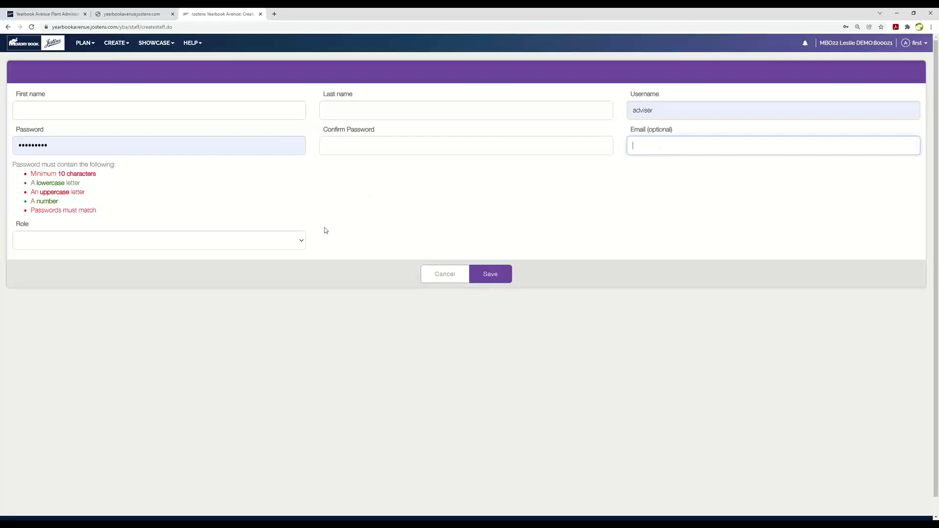
click(302, 241)
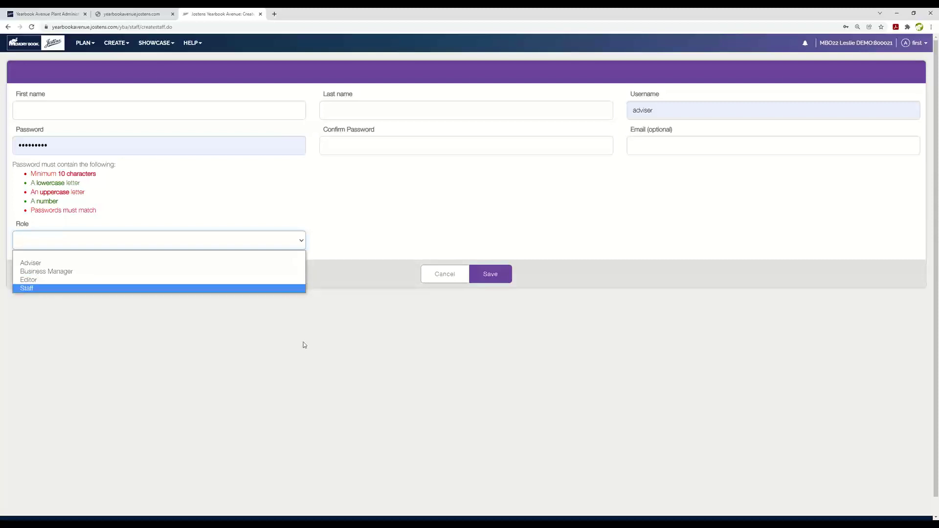
click(430, 335)
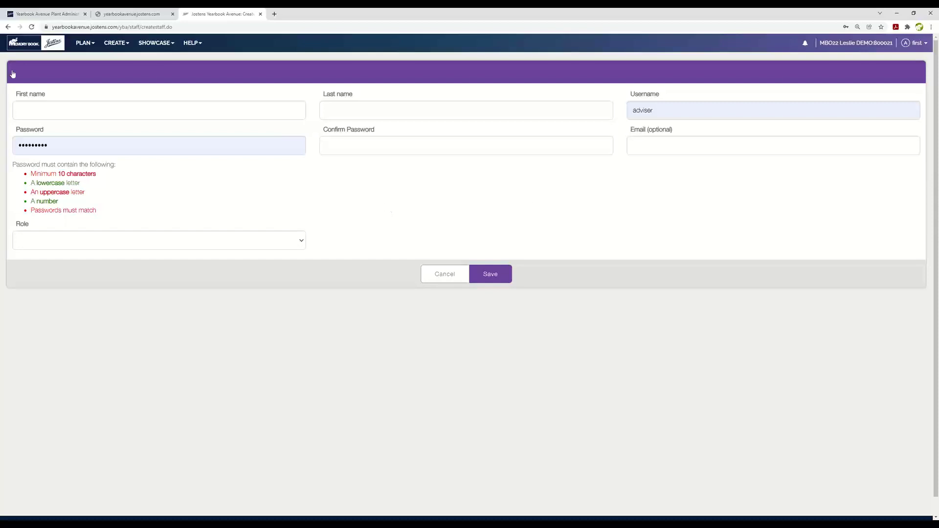
click(8, 28)
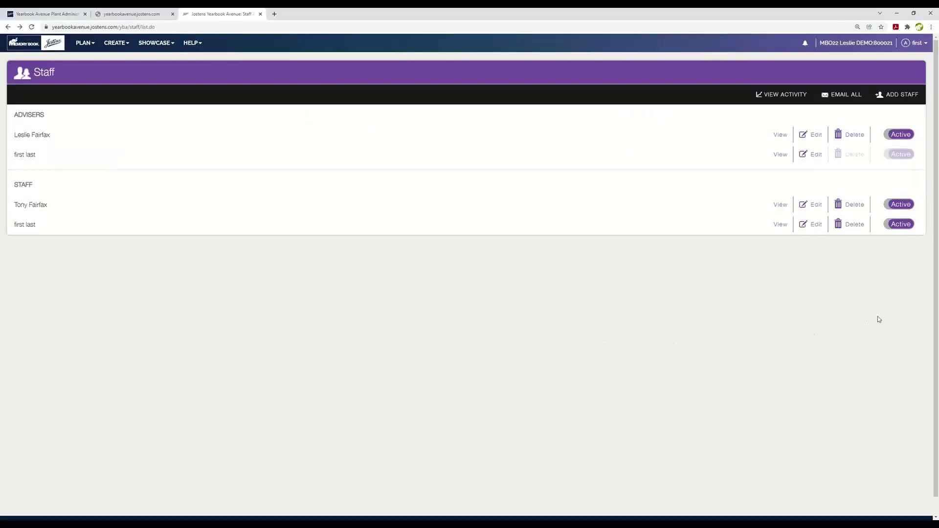
Switch the first staff member to Inactive and back to Active, then edit that account.
click(888, 206)
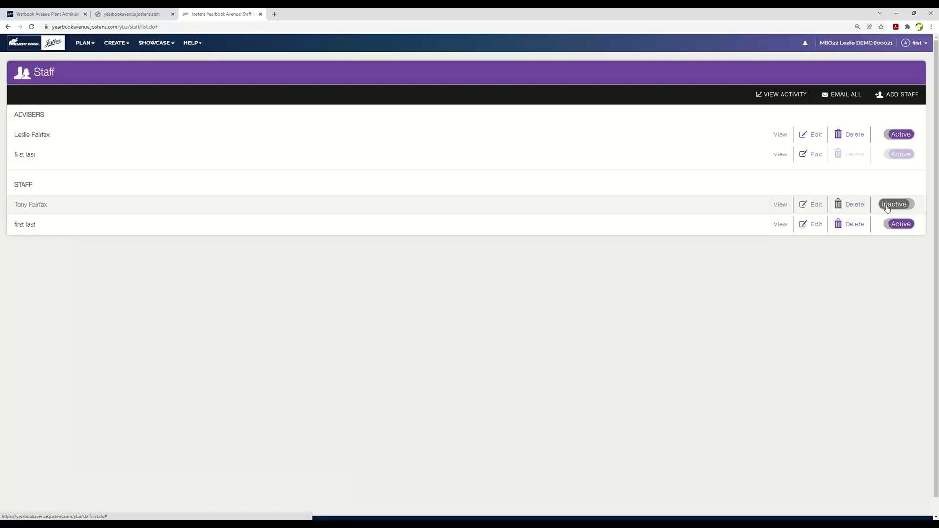
click(912, 207)
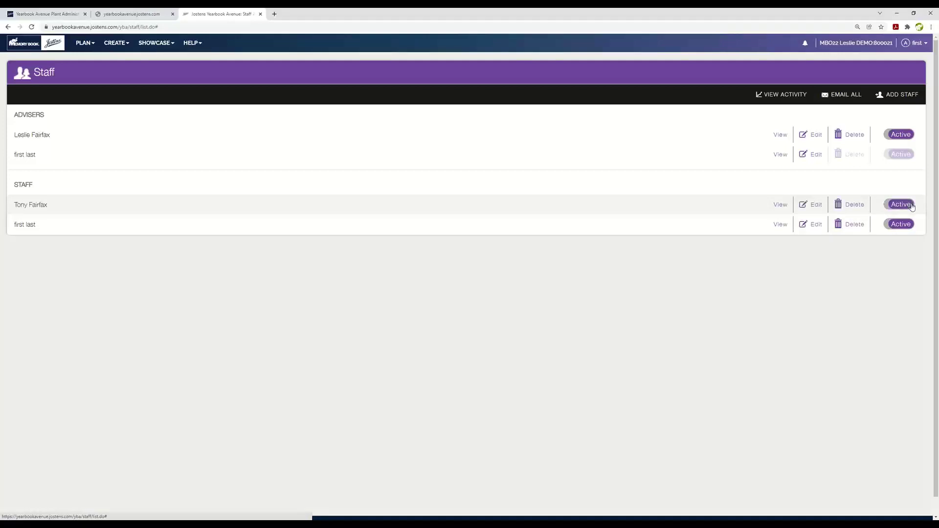
click(815, 205)
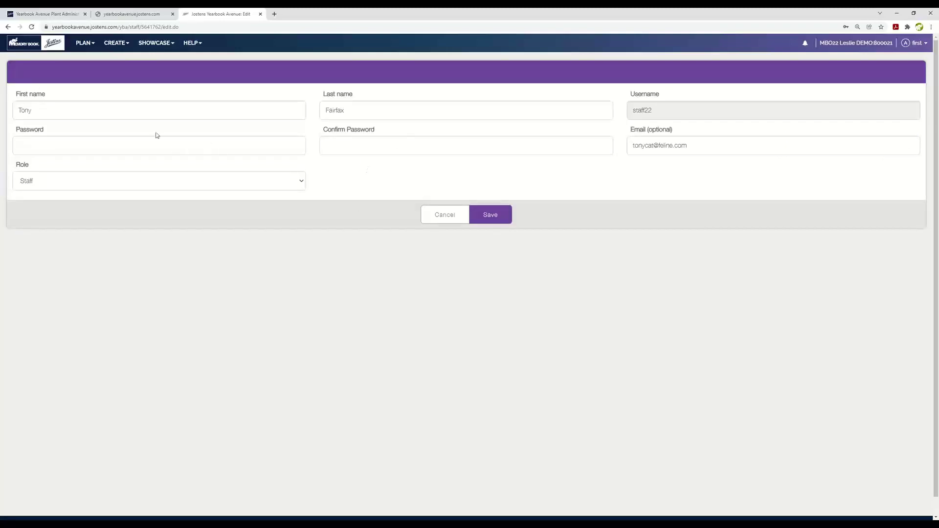
Leave the staff edit form unchanged, review the account's activity history, and return to the page ladder.
mouse_move(146, 143)
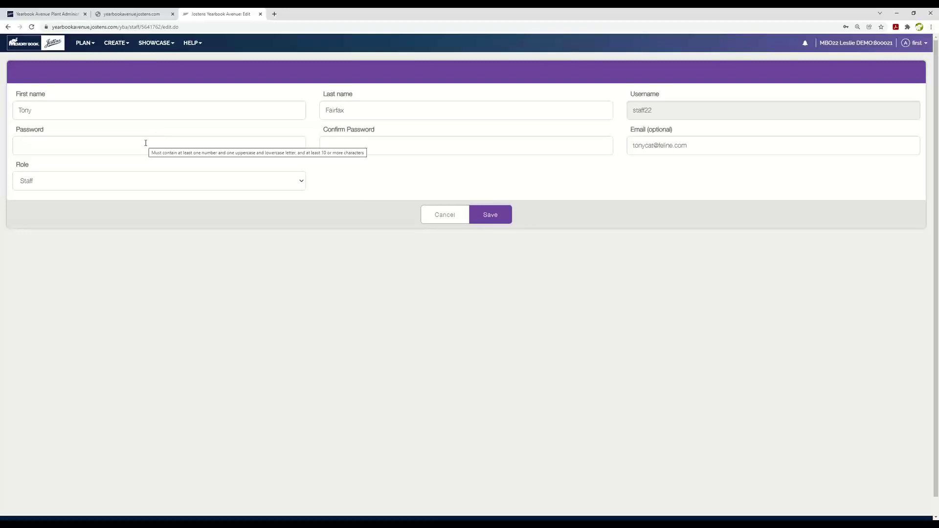
click(7, 28)
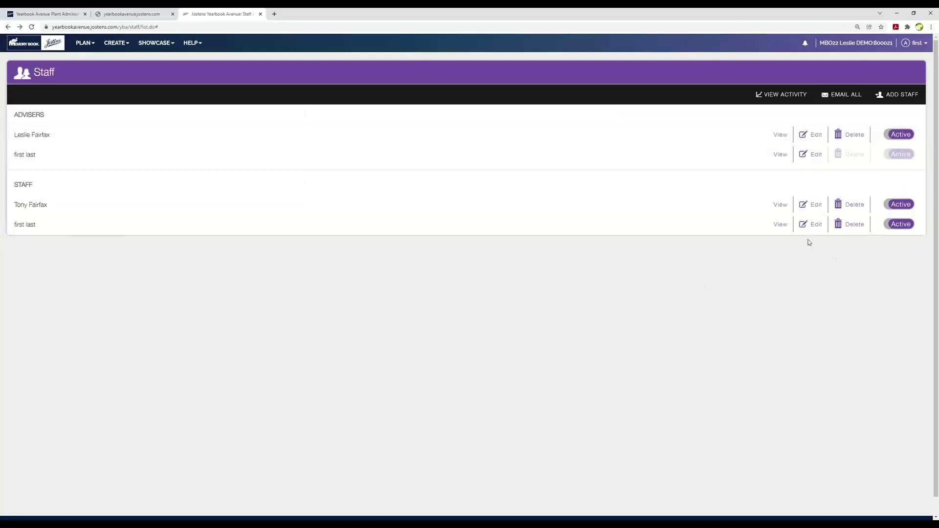
click(778, 206)
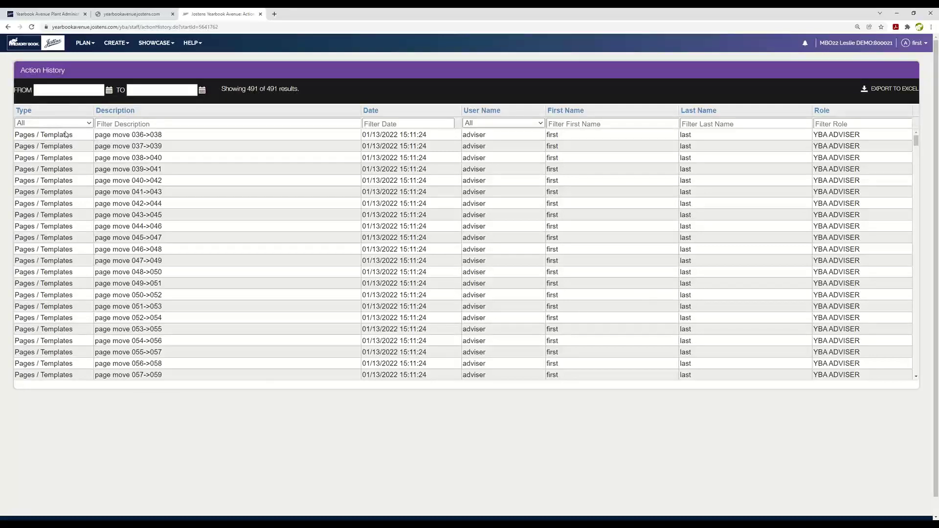
click(8, 27)
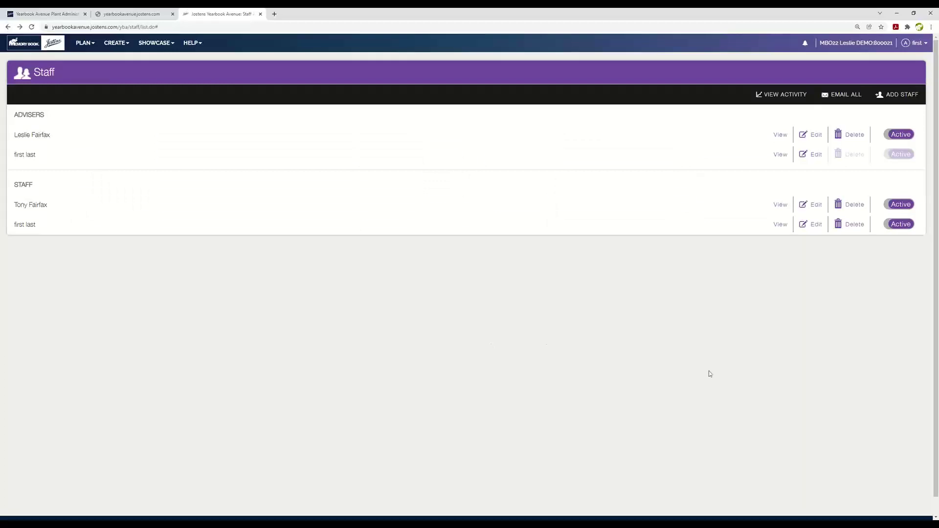
click(85, 43)
Return to the page ladder, then open and close page 002's details without changes.
click(93, 61)
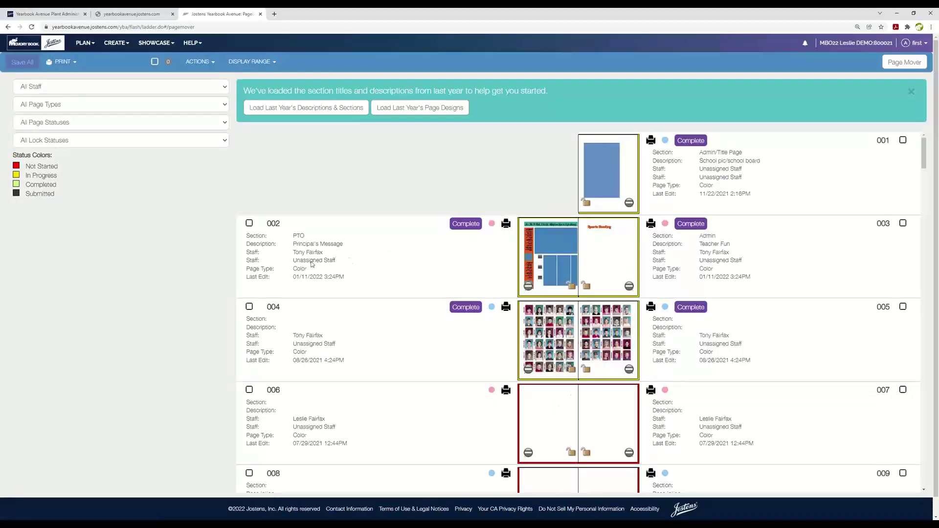
click(267, 264)
click(398, 240)
click(327, 256)
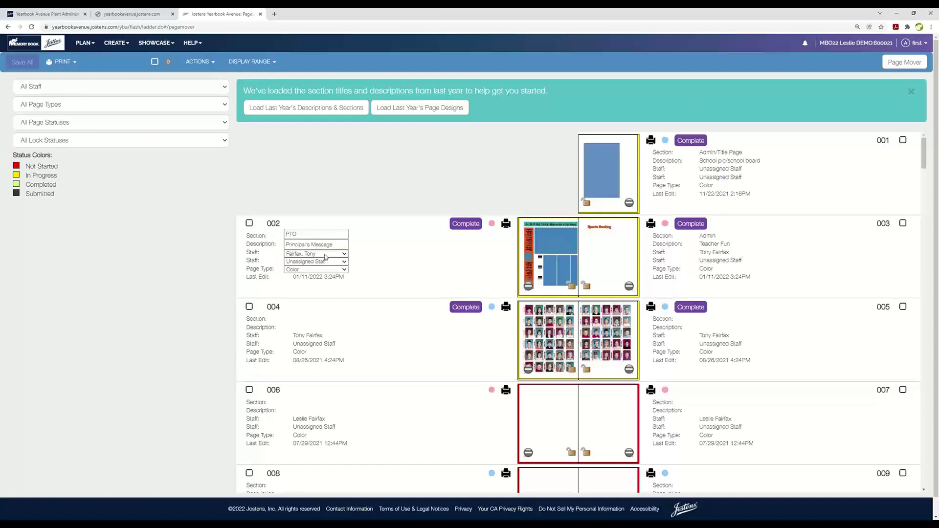
click(402, 422)
scroll(447, 375, down, 2)
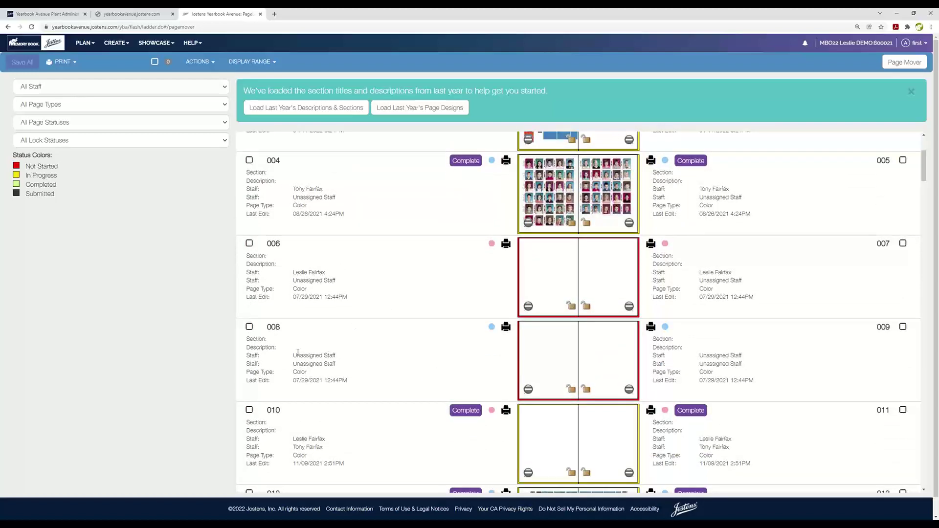
Assign the same staff member to pages 008 and 009, then Save All.
click(337, 358)
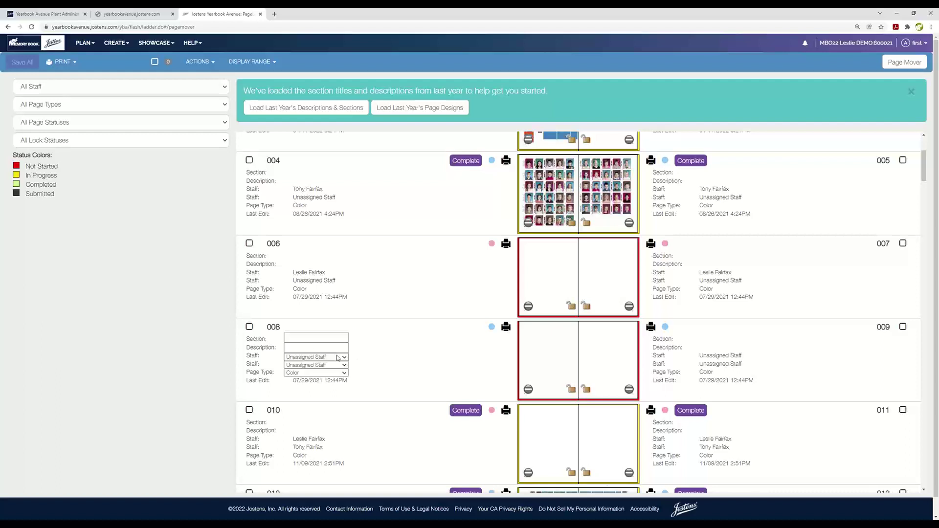
click(345, 358)
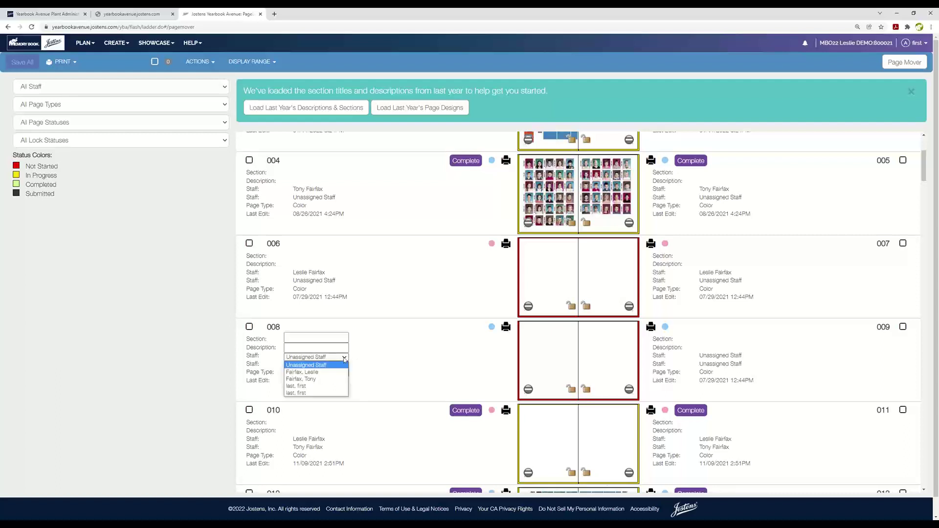
click(297, 379)
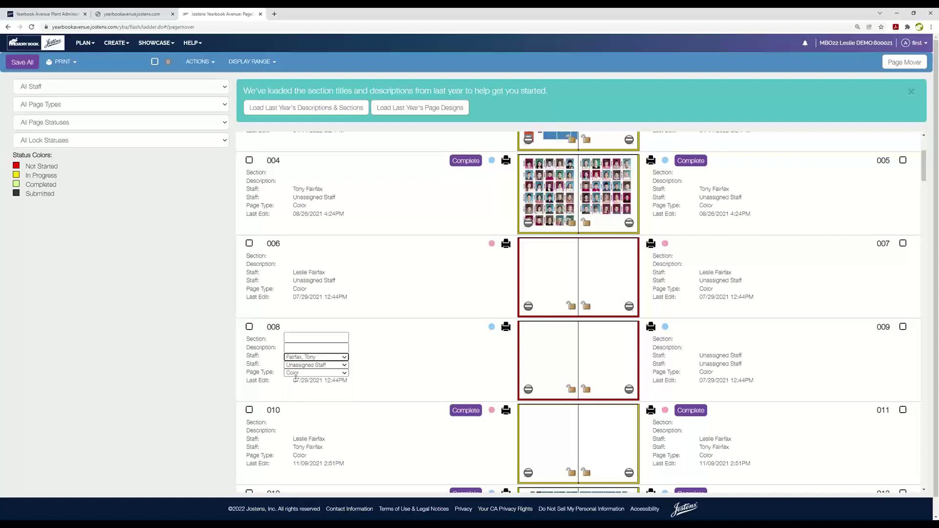
click(745, 358)
click(746, 358)
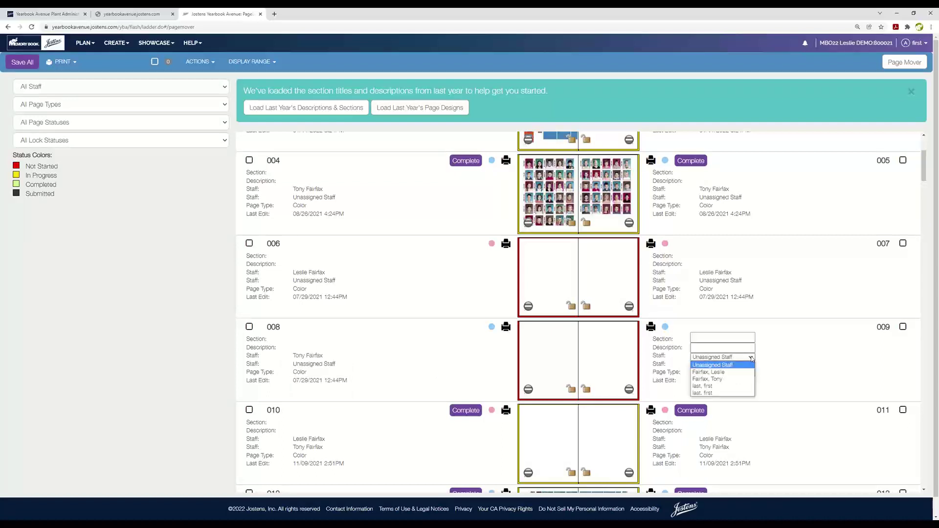
click(699, 378)
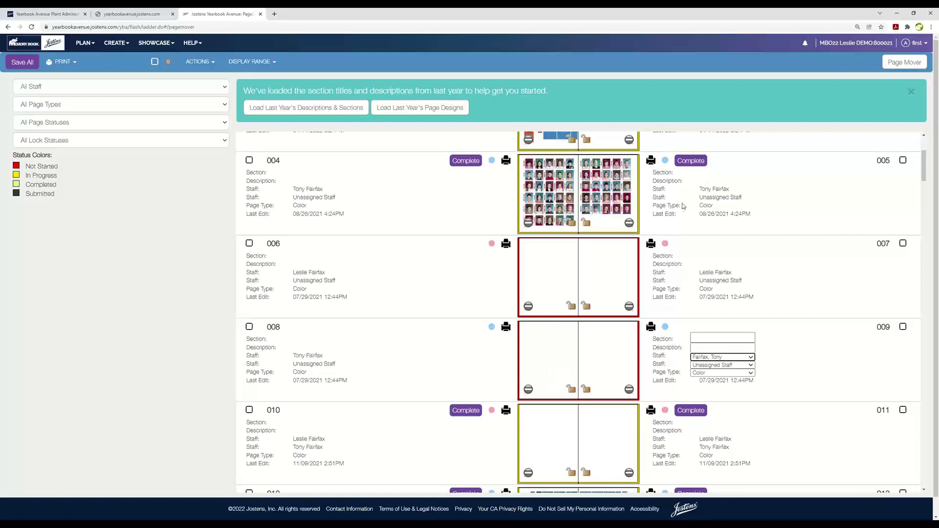
click(798, 362)
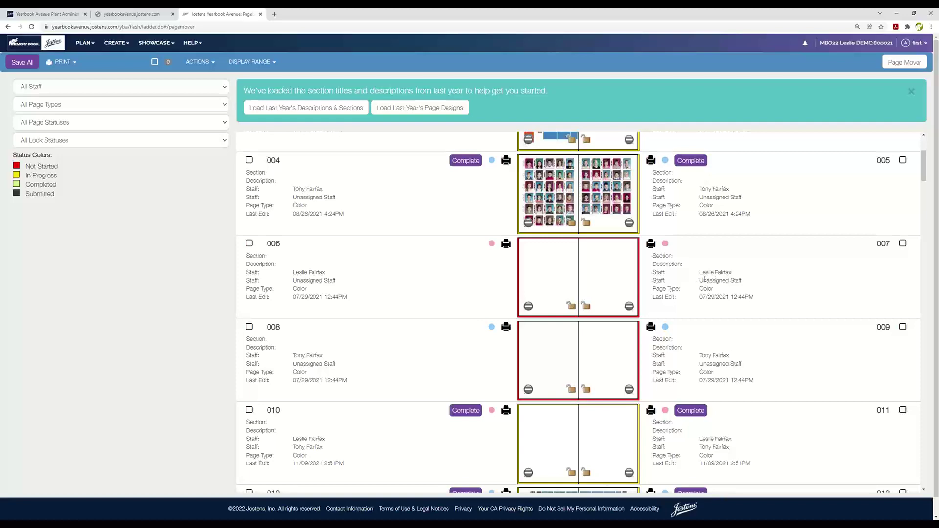
scroll(746, 453, down, 2)
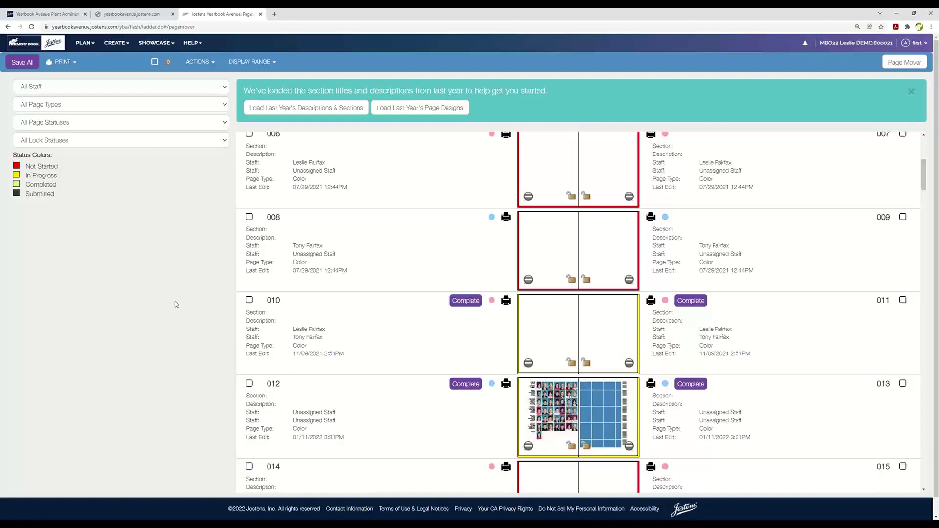
click(22, 65)
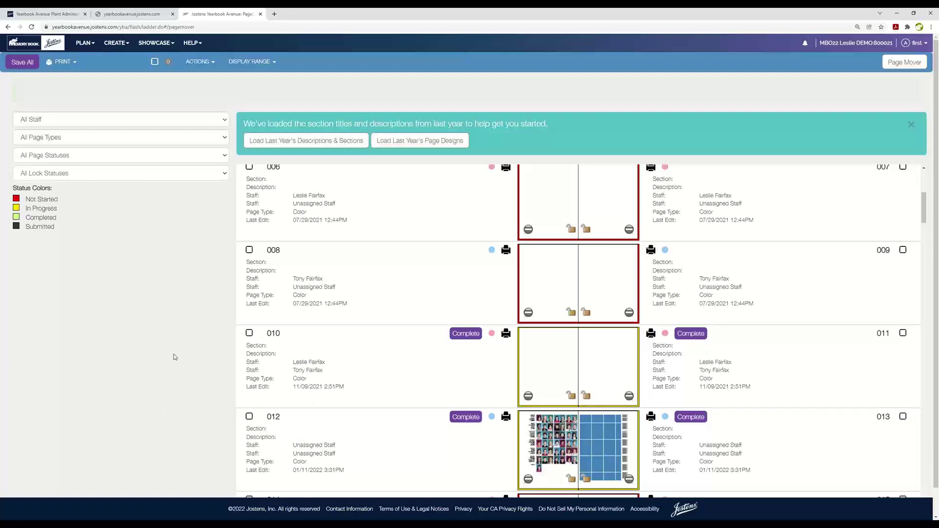
Activate AYT Arizona in the Plan > Fonts list, then bring up the text Styles list.
click(84, 48)
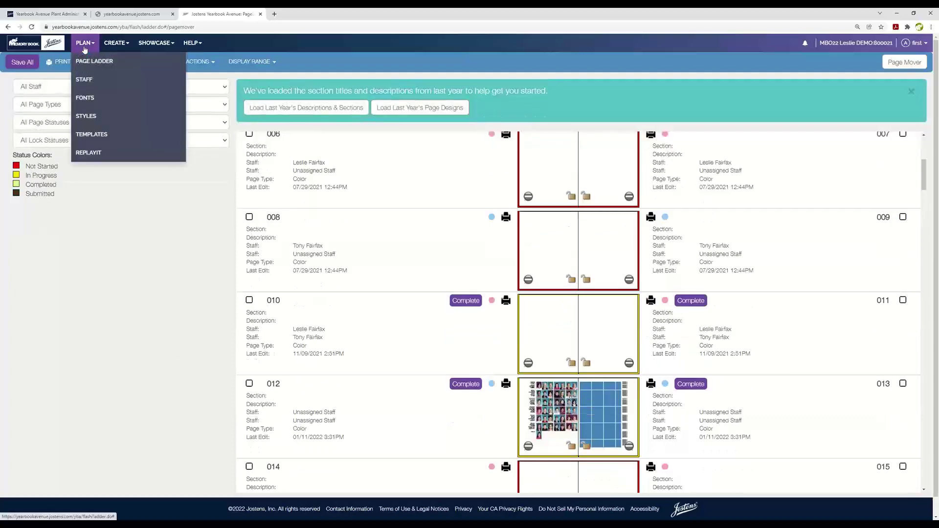
click(85, 98)
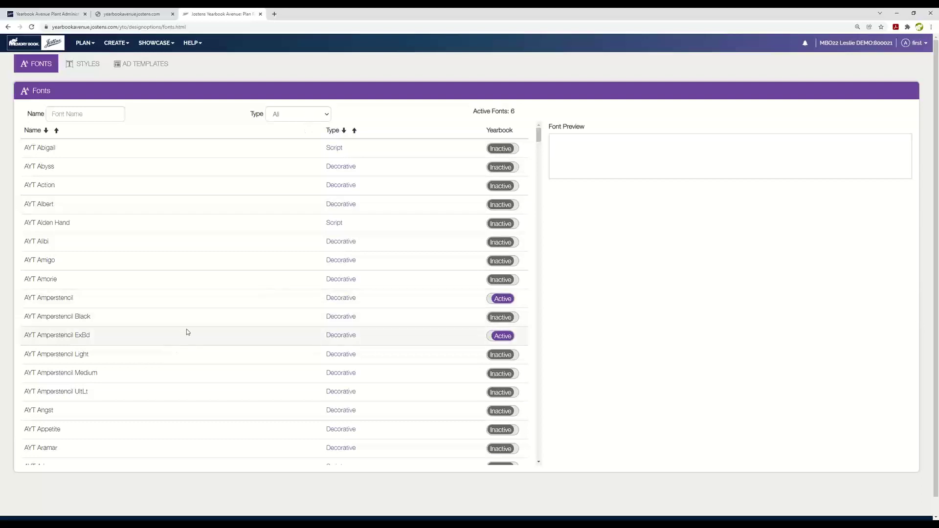
scroll(188, 333, down, 2)
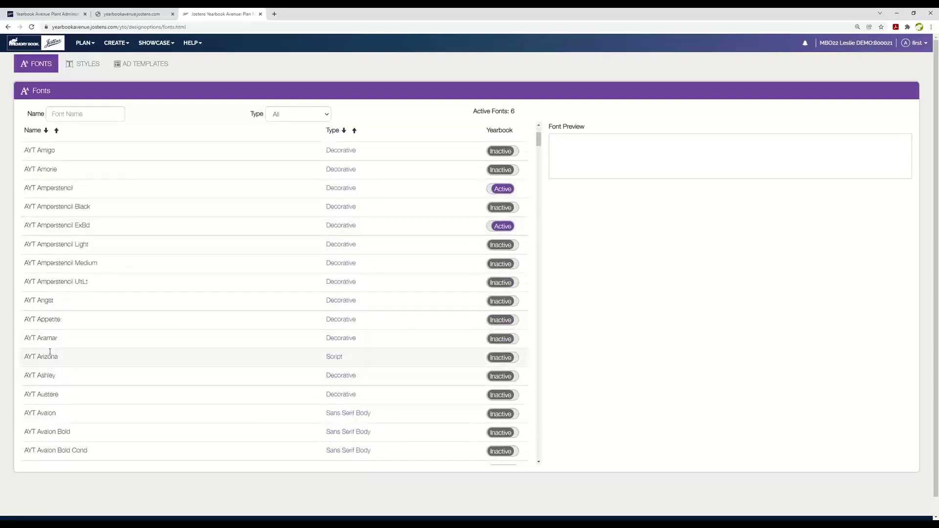
click(50, 352)
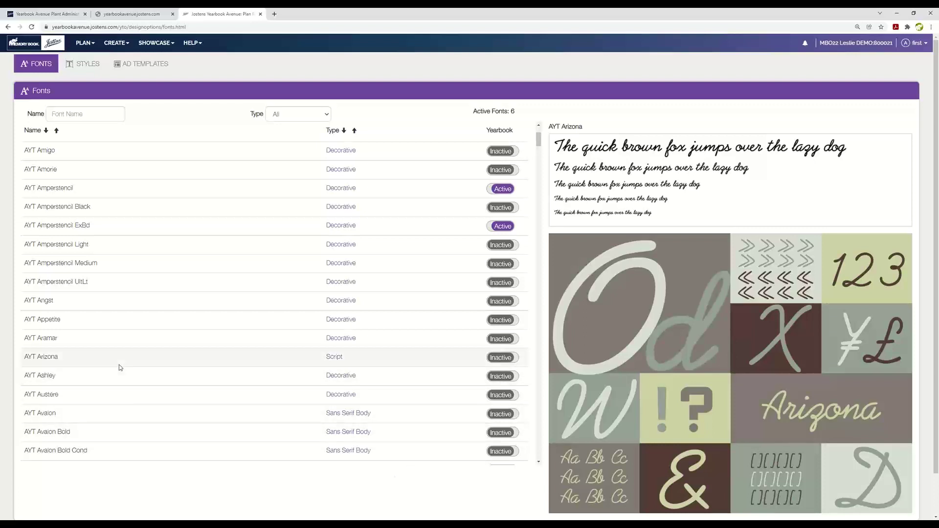
click(514, 360)
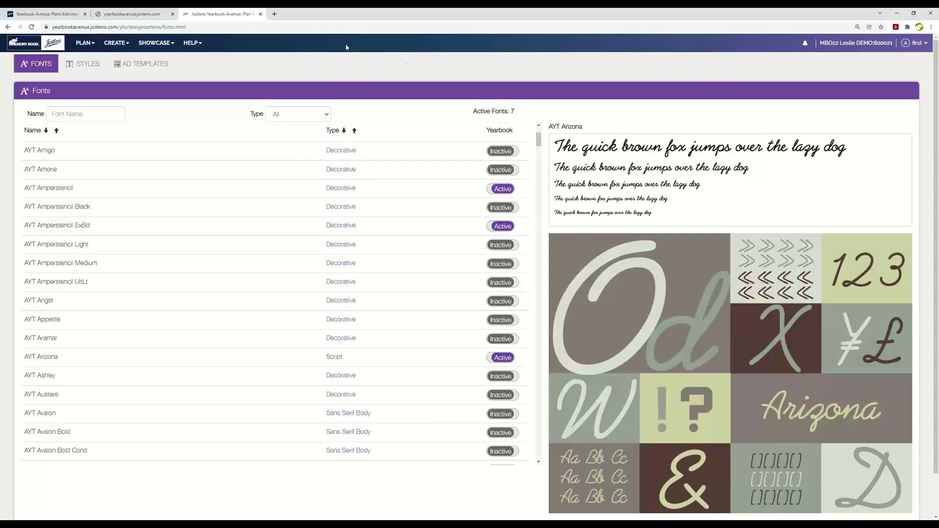
click(86, 66)
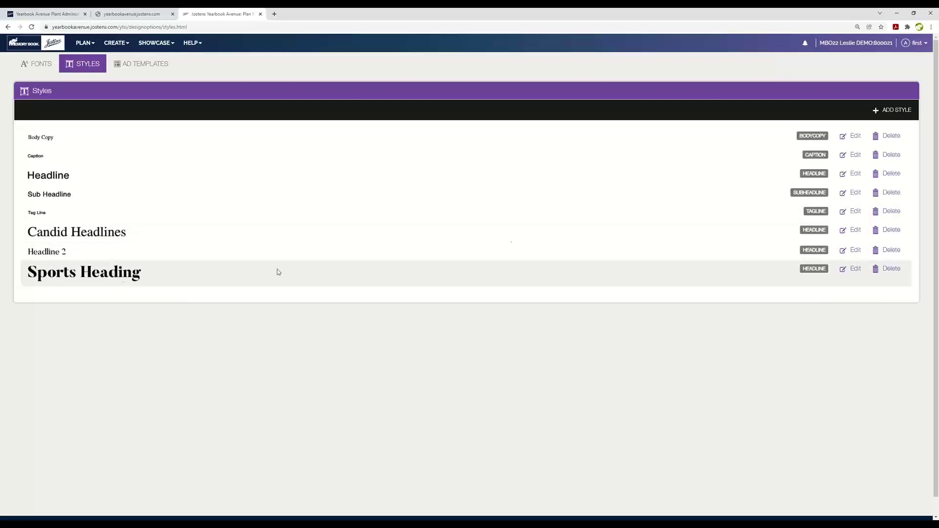
Create and save an 'Arizona Headline' style in AYT Arizona, size 48, Italic.
click(900, 113)
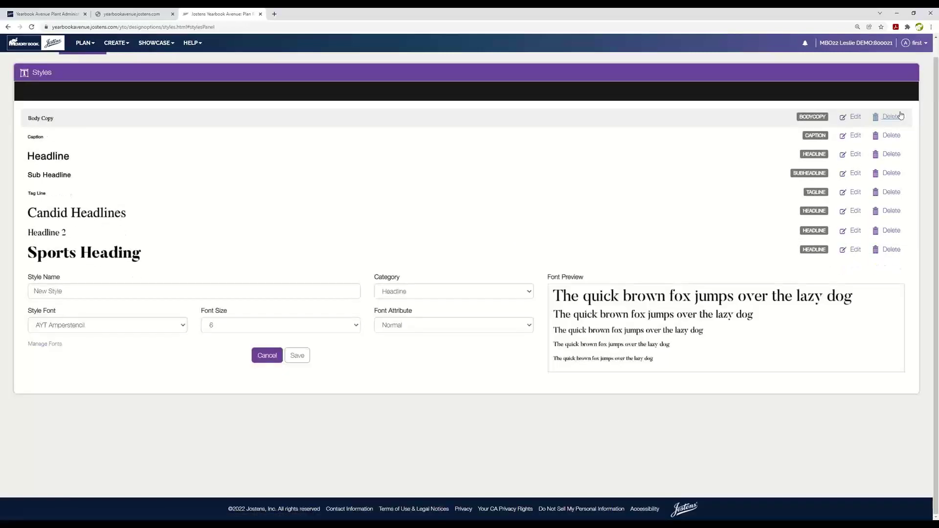
click(95, 291)
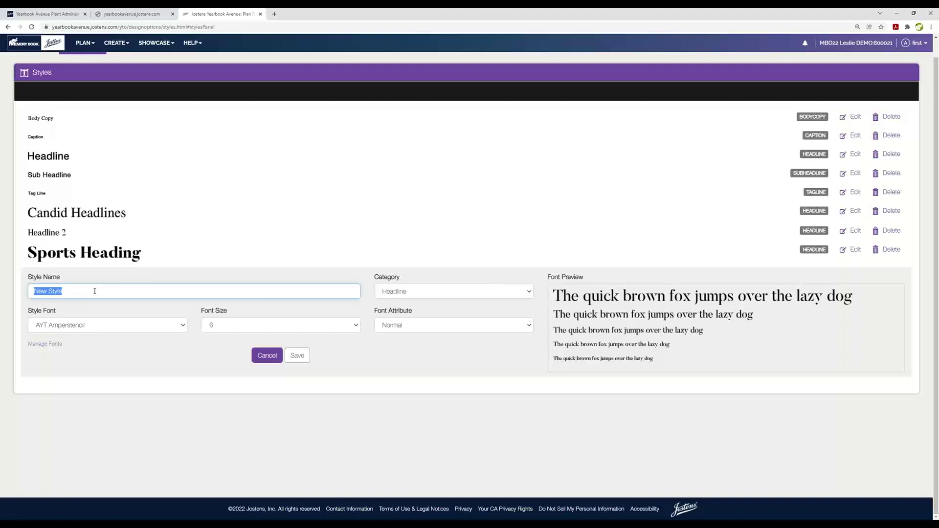
text(Arizona Headline)
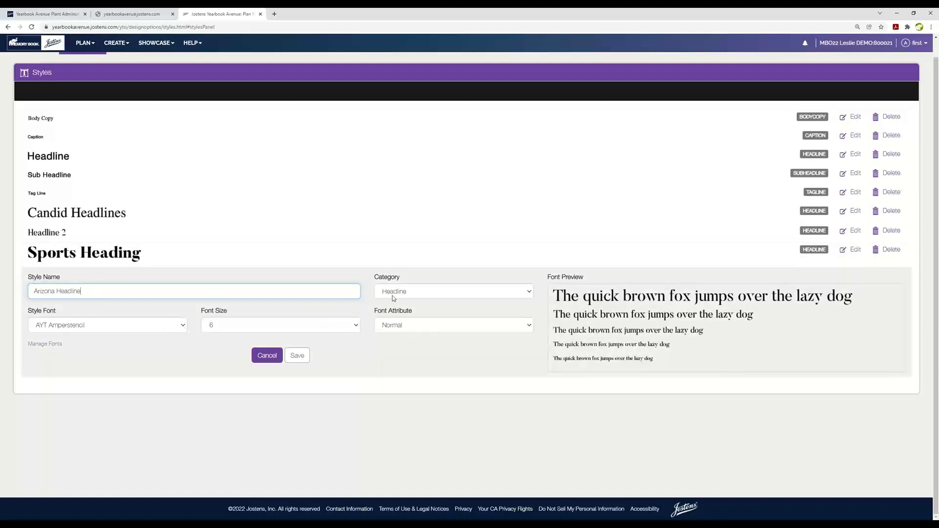
click(186, 329)
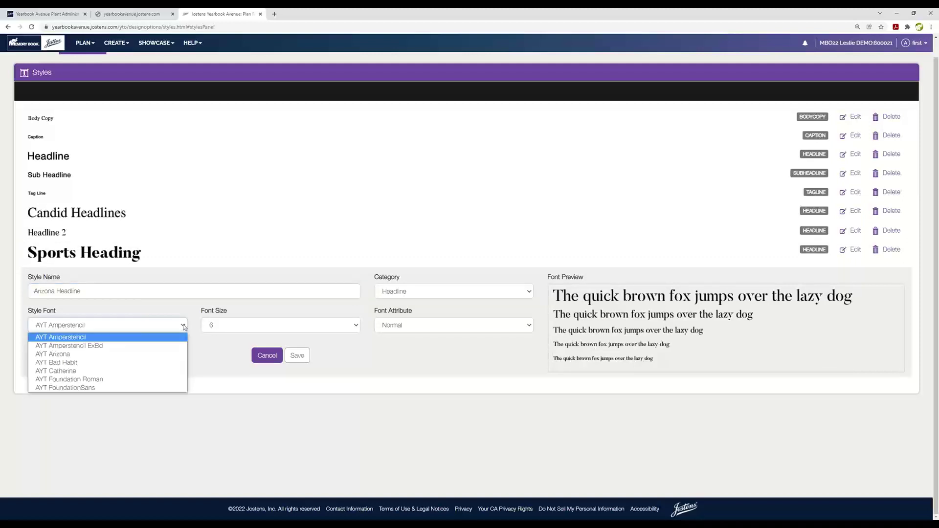
click(48, 361)
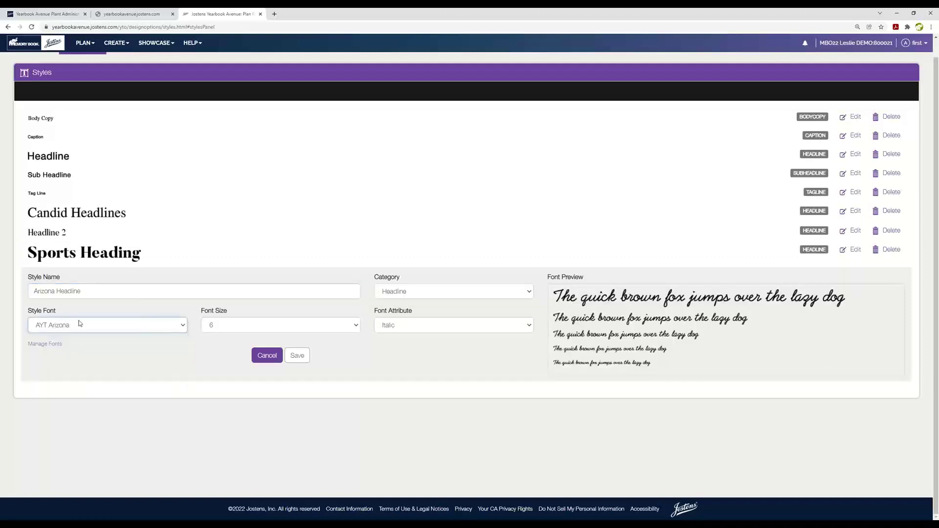
click(358, 326)
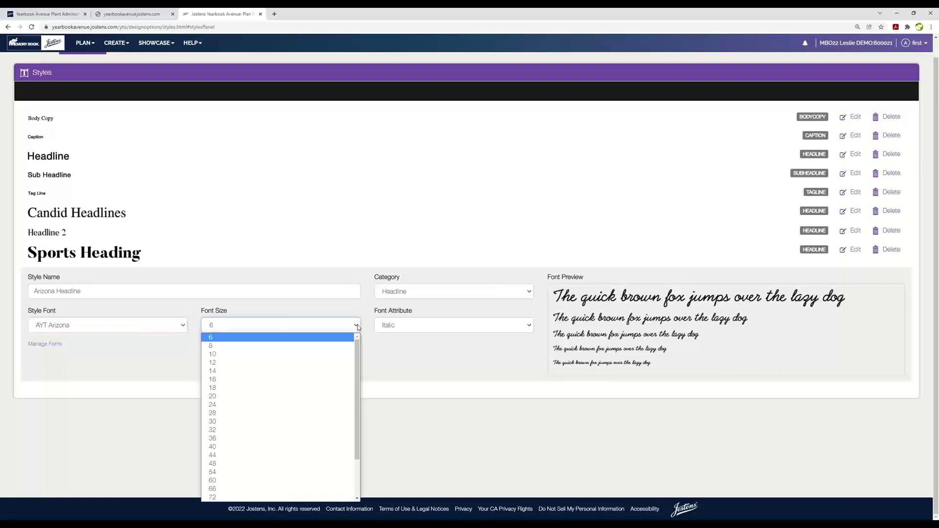
click(215, 465)
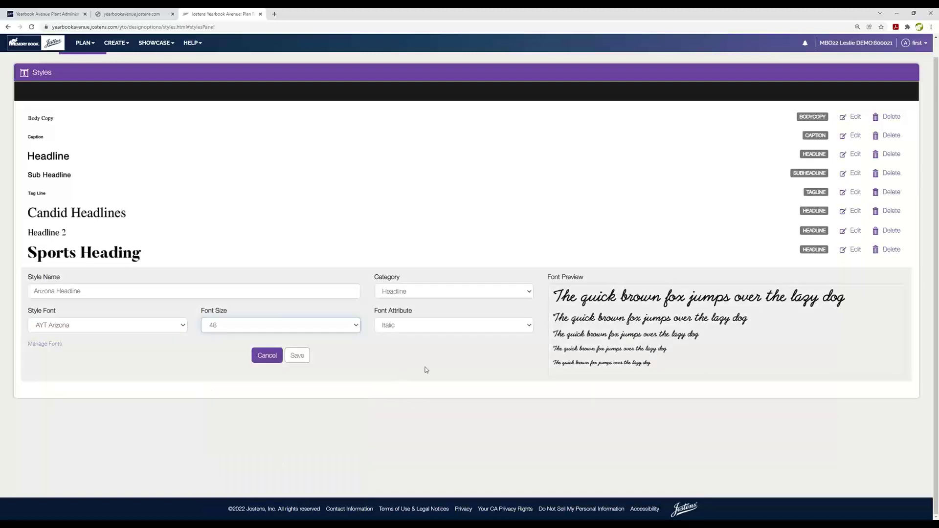
click(526, 328)
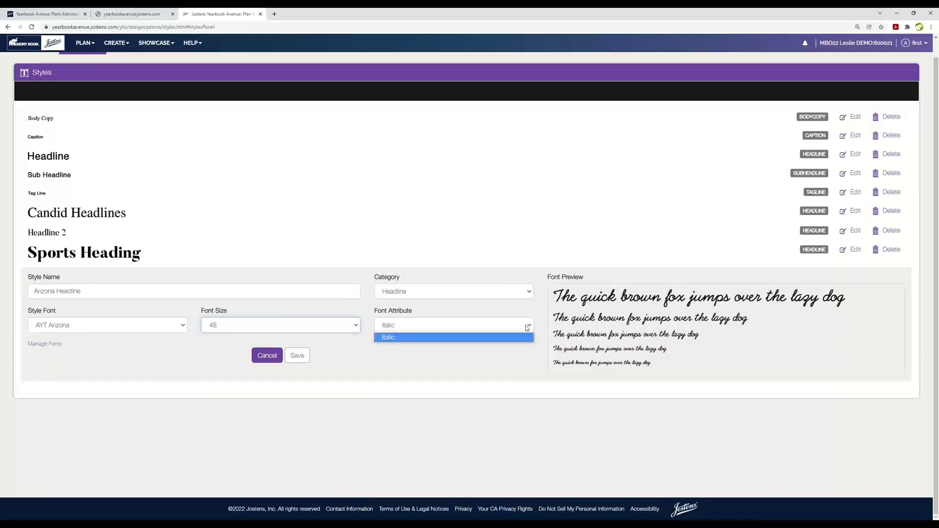
click(410, 340)
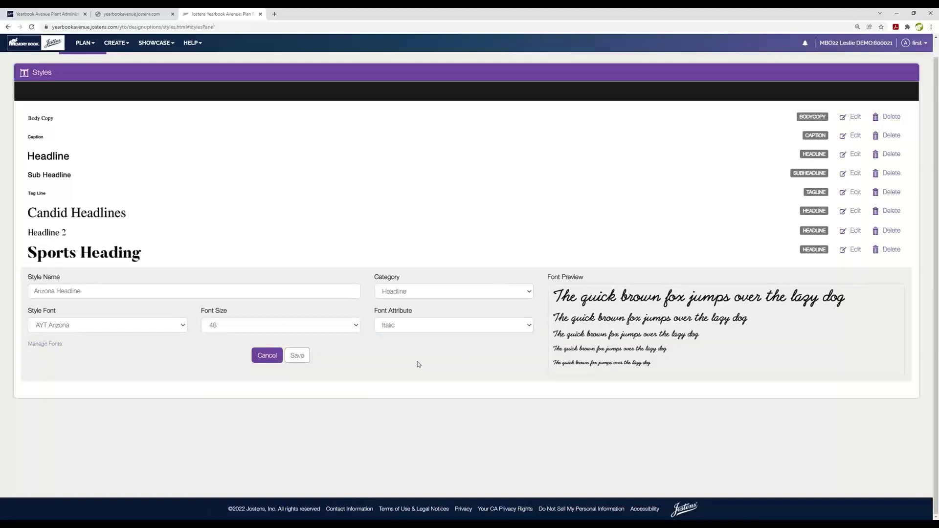
click(297, 357)
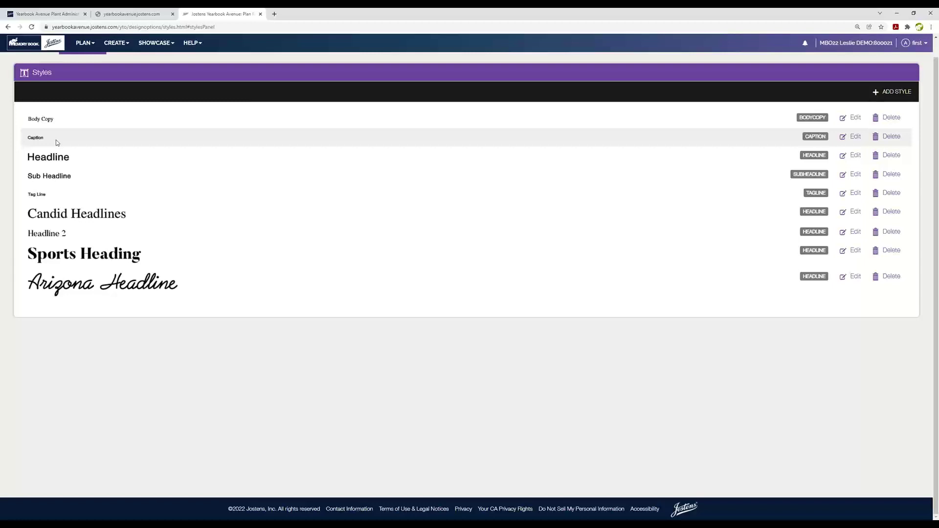
Open Plan > ReplayIt, then select and deselect the photo submission site link text.
click(86, 44)
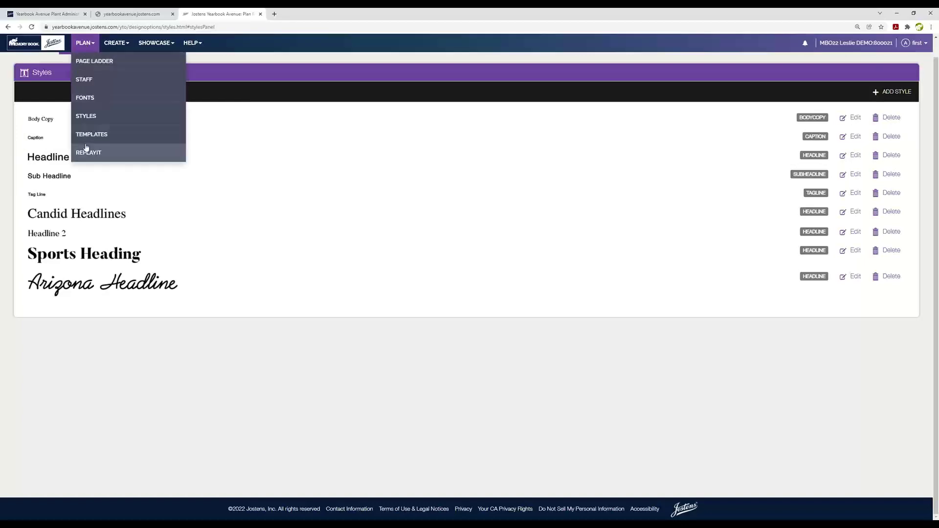
click(87, 154)
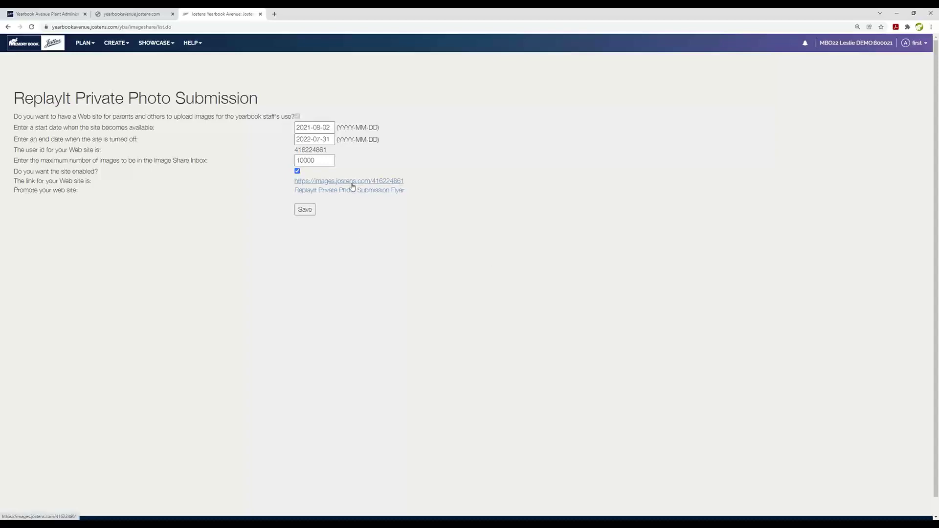
mouse_move(407, 180)
mouse_down()
mouse_move(371, 180)
mouse_move(430, 180)
mouse_move(286, 186)
mouse_move(406, 192)
mouse_move(404, 181)
mouse_up()
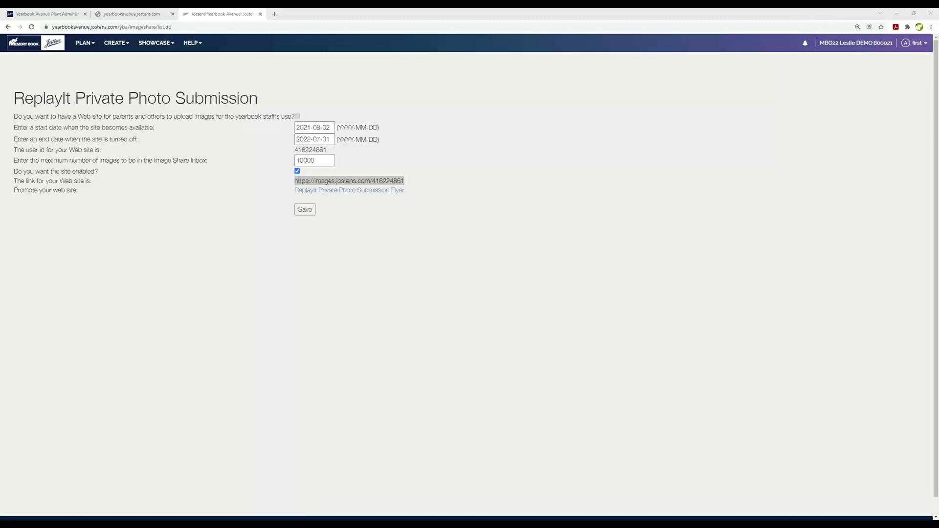
click(518, 201)
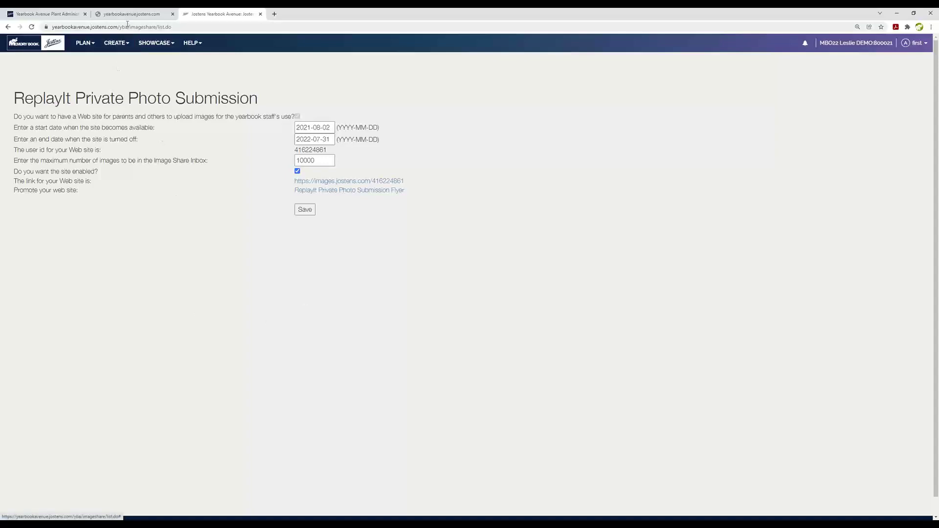
Go back from the ReplayIt settings and open the Image Library from the CREATE menu.
click(9, 27)
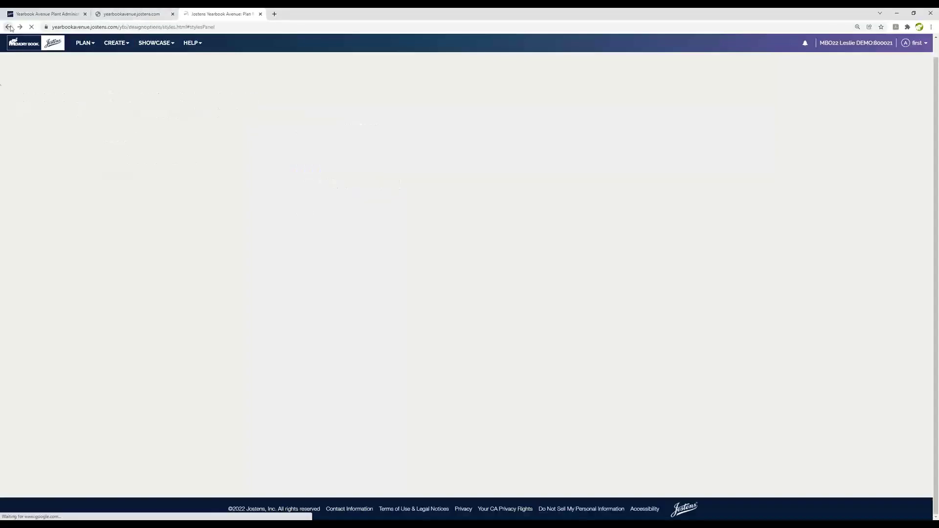
click(115, 43)
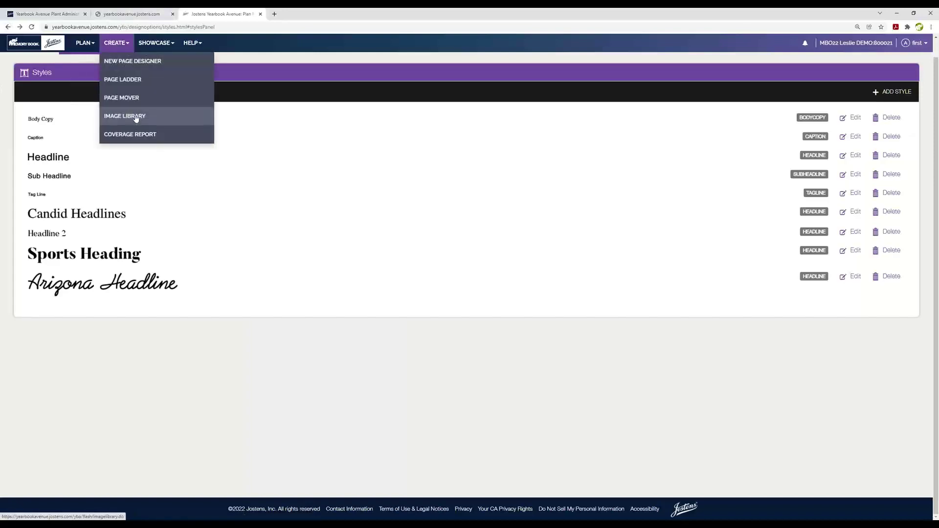
click(136, 119)
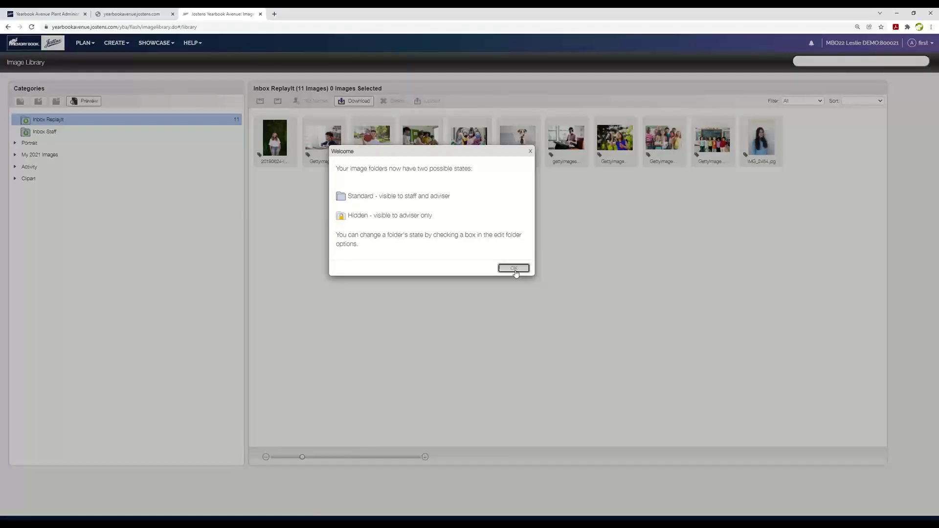
Dismiss the welcome notice, drag the dog photo from Inbox ReplayIt into Image Share, and flag PTO TEacher Fun for 2023.
click(513, 269)
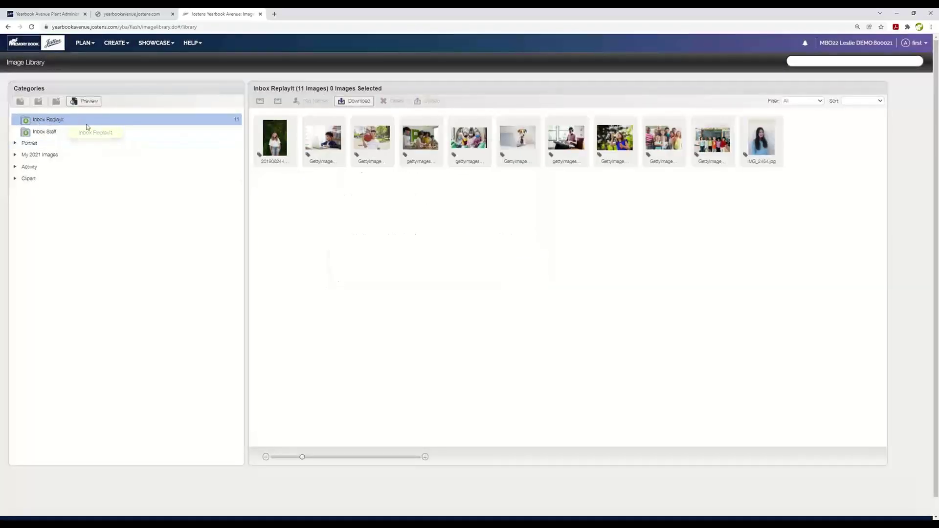
click(15, 167)
click(74, 121)
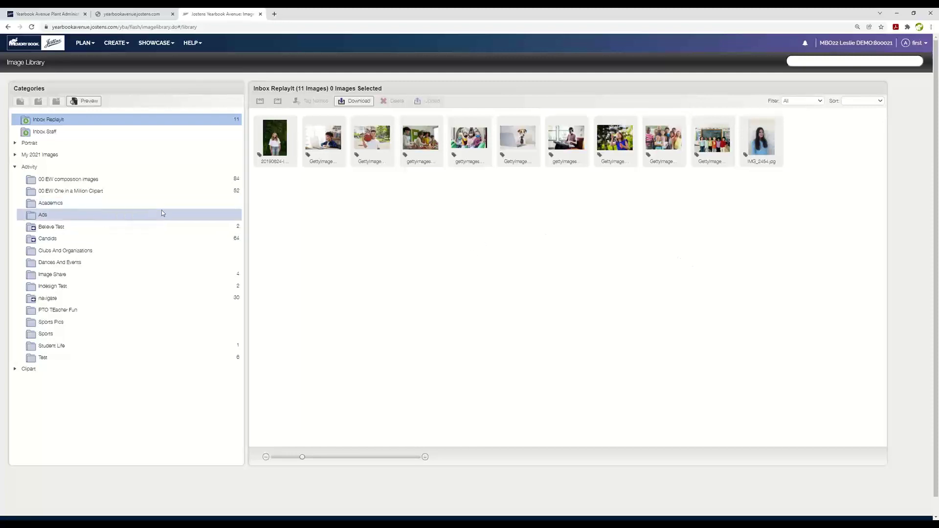
click(32, 278)
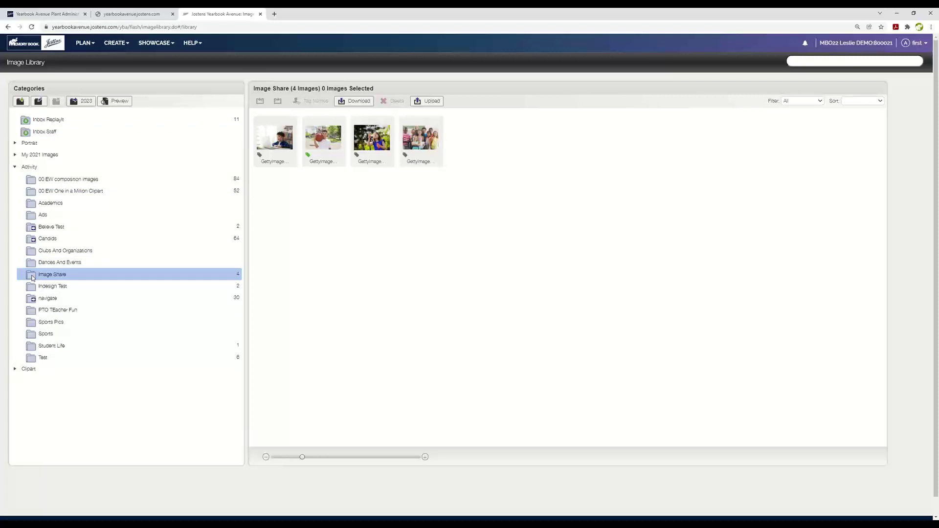
click(122, 121)
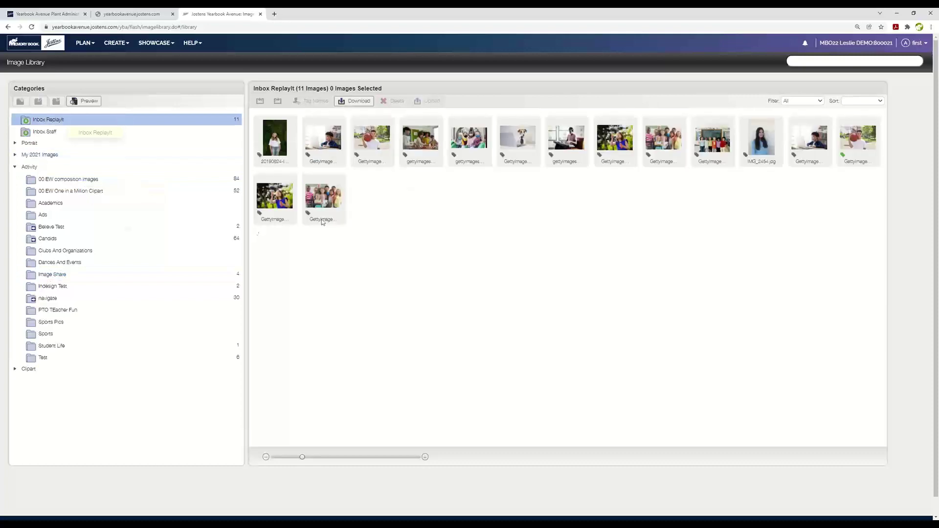
drag(518, 139, 47, 275)
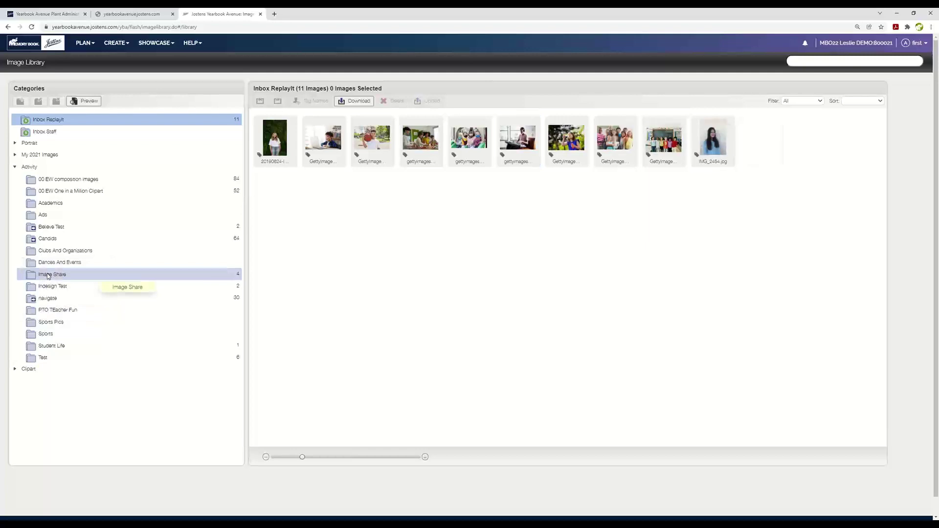
click(48, 275)
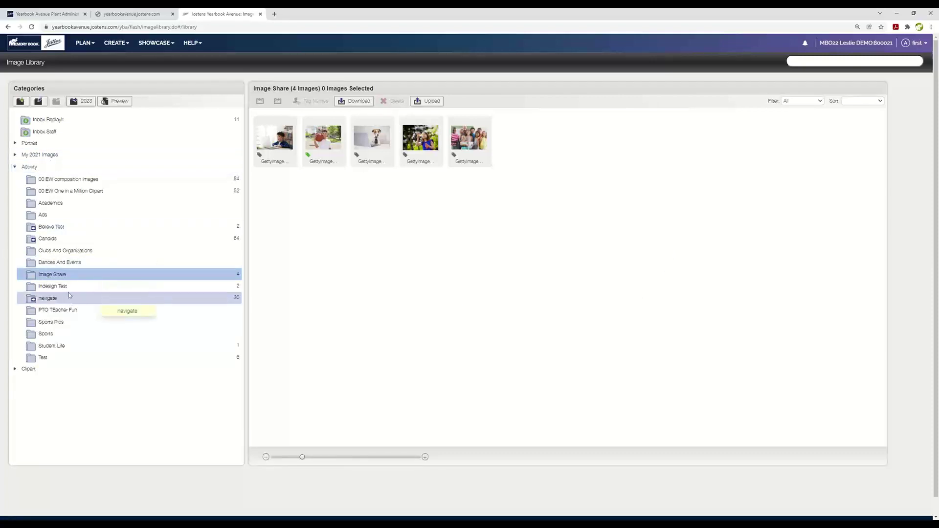
click(88, 310)
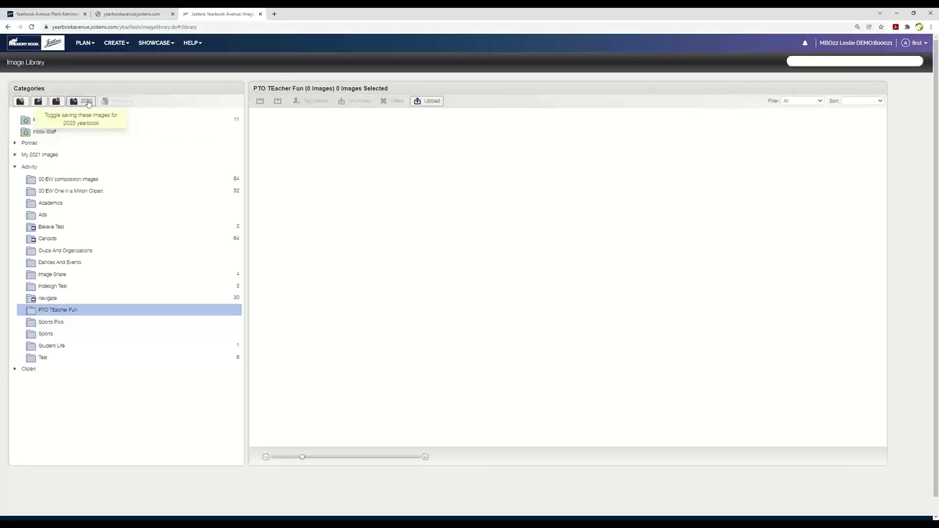
click(87, 102)
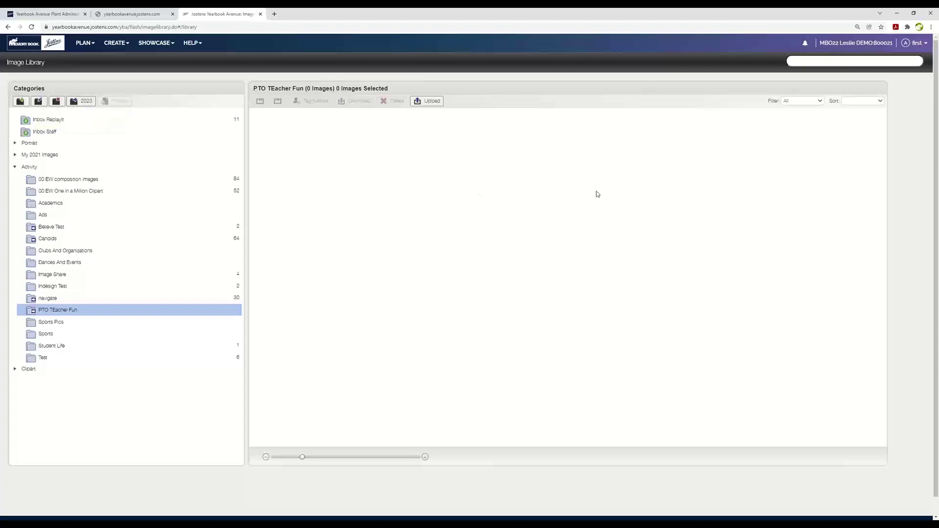
Copy the cat photo from My 2021 Images > Student Life into Activity > Student Life, then expand Portrait.
click(16, 155)
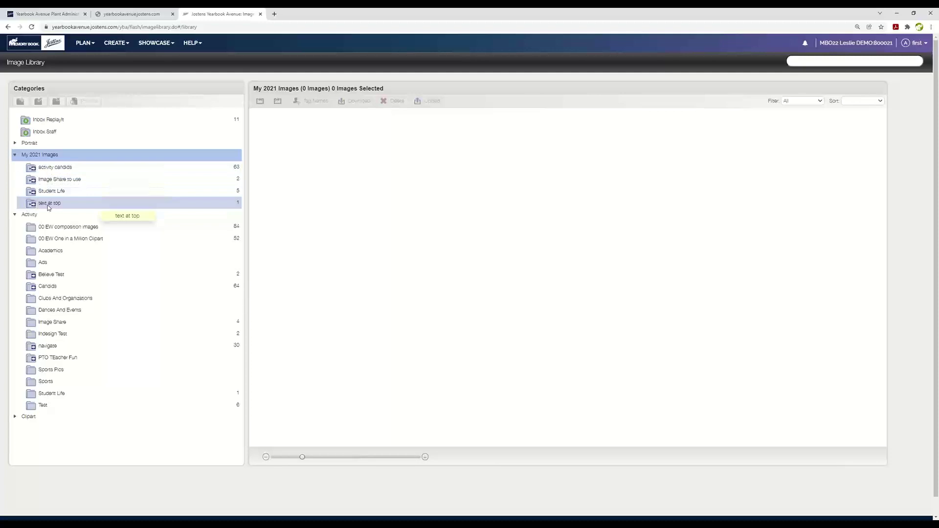
click(93, 195)
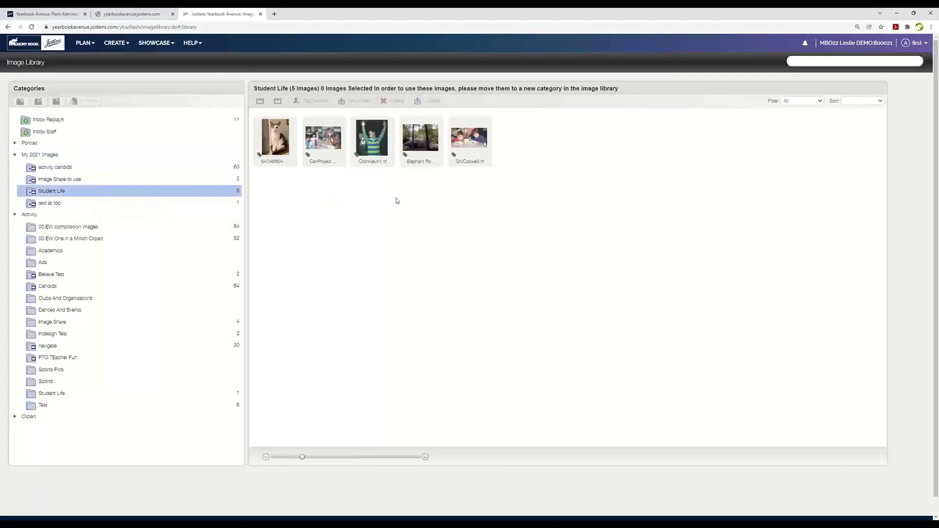
drag(276, 143, 64, 394)
click(64, 394)
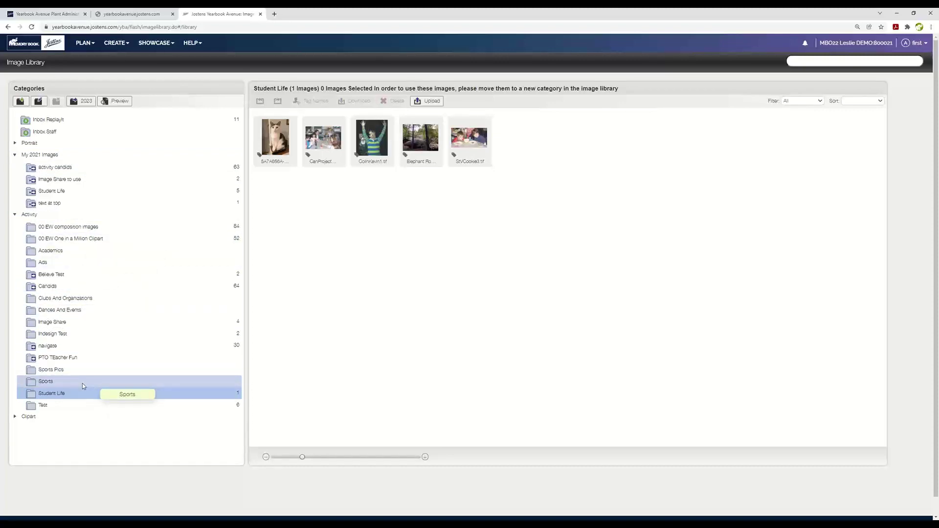
click(15, 143)
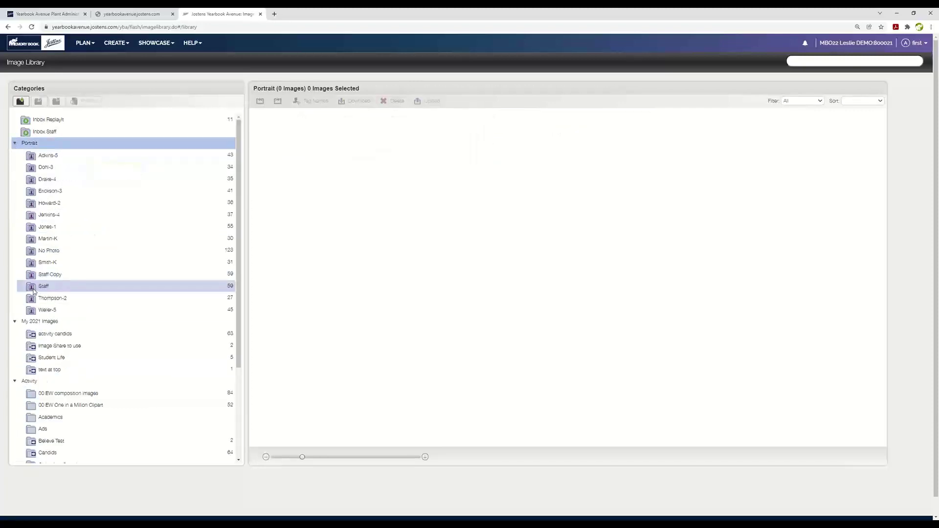
Flag the 59-image Portrait > Staff folder for 2023, then collapse My 2021 Images.
click(33, 291)
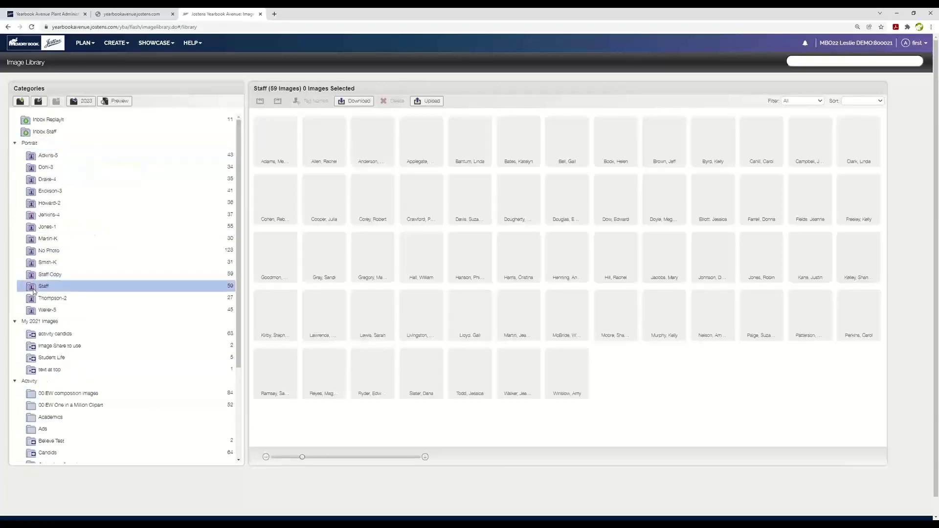
click(84, 103)
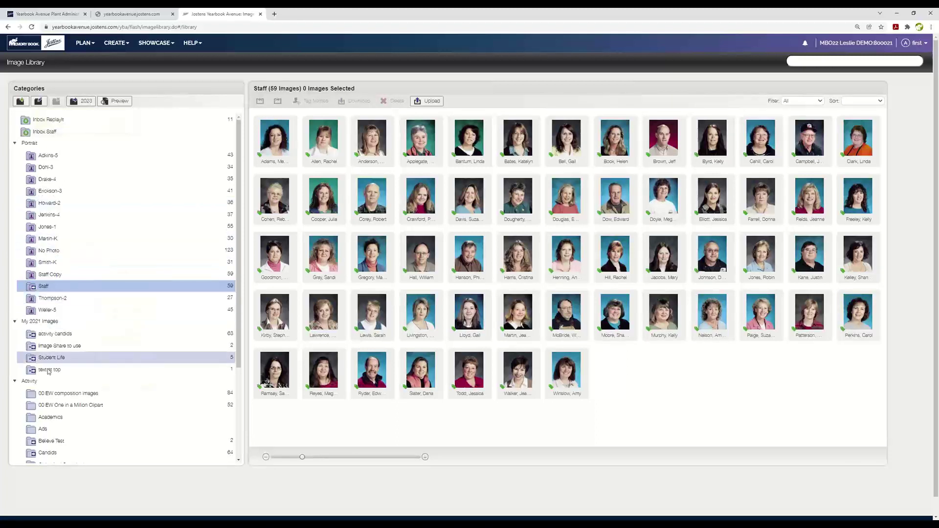
click(17, 325)
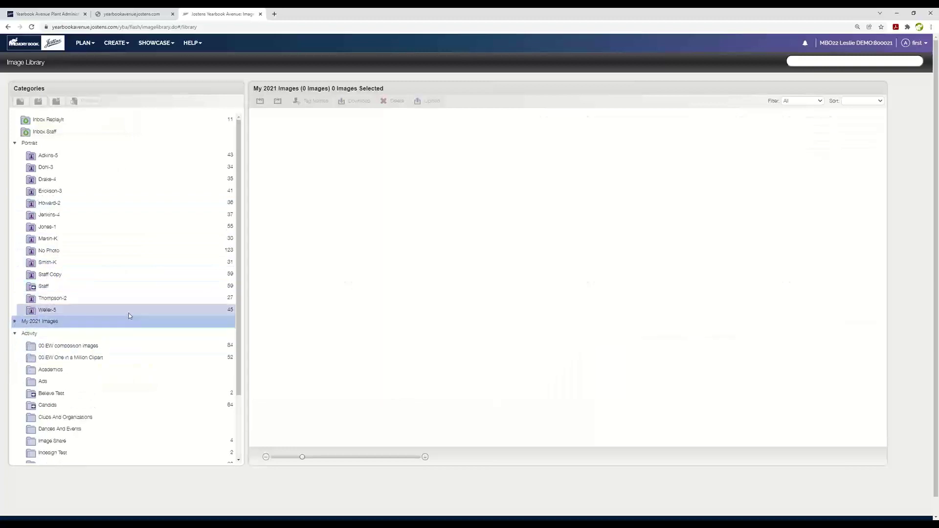
scroll(187, 264, down, 1)
scroll(186, 264, down, 1)
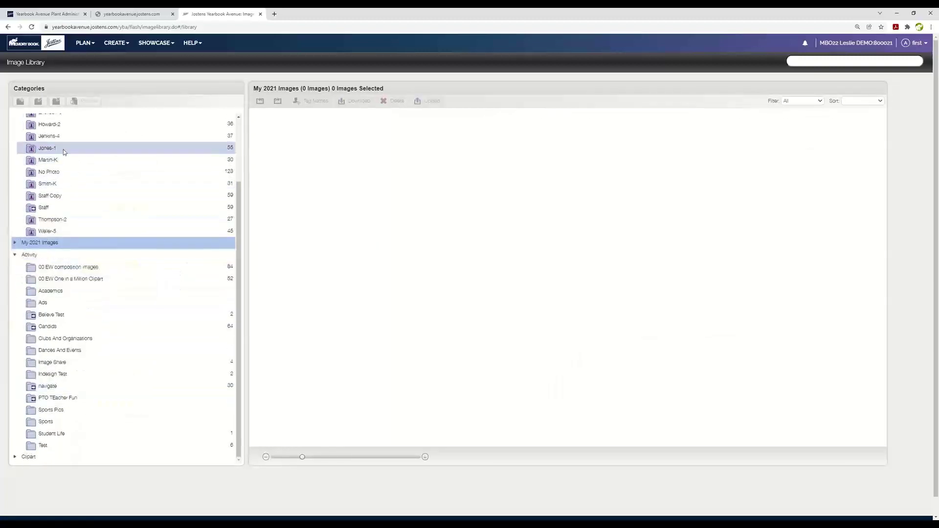
scroll(86, 174, up, 2)
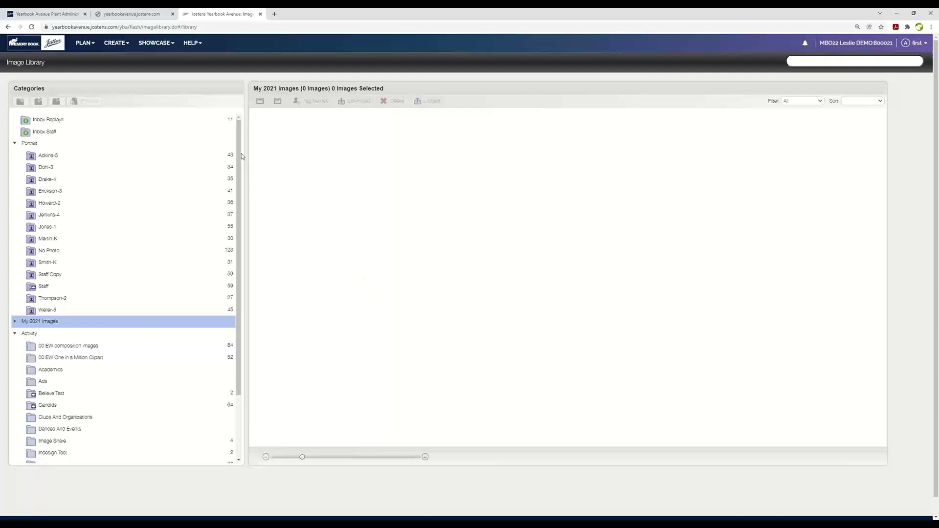
Open the page designer and advance three spreads to blank spread 006–007.
click(117, 42)
click(120, 63)
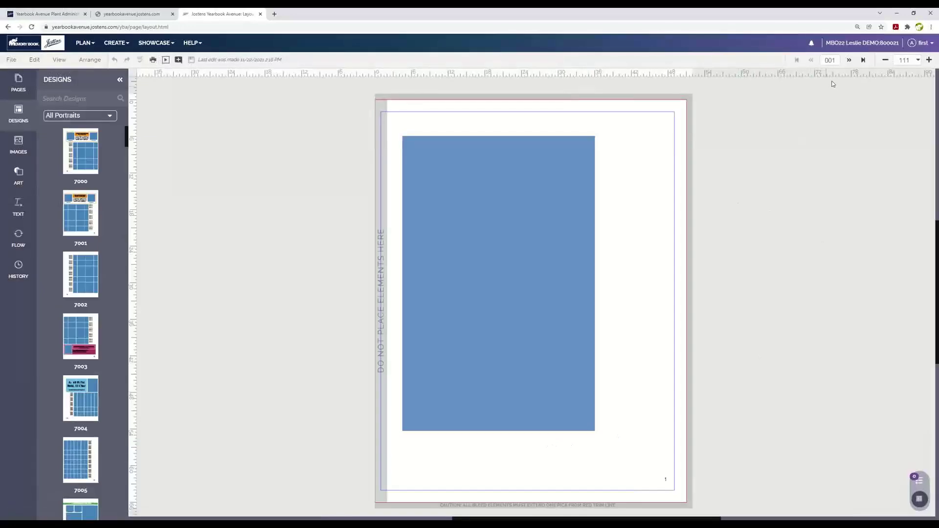
click(850, 59)
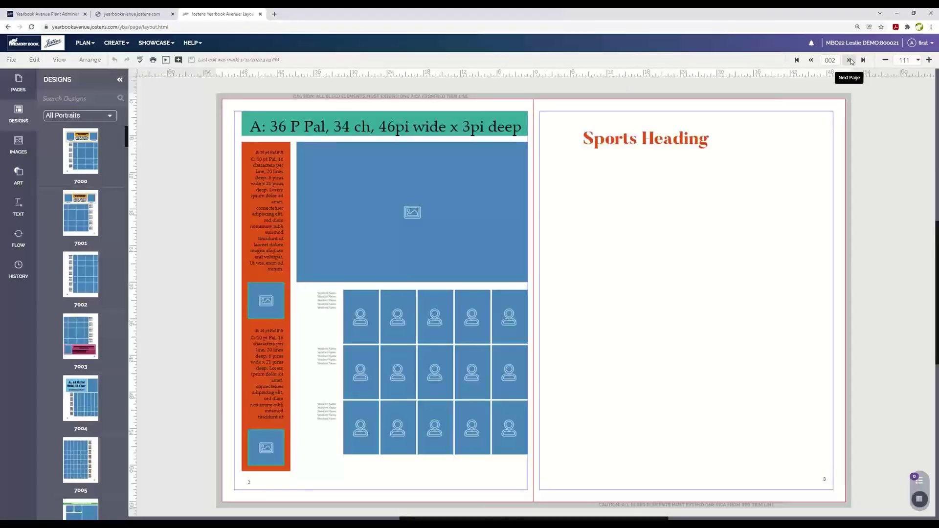
click(850, 59)
click(850, 60)
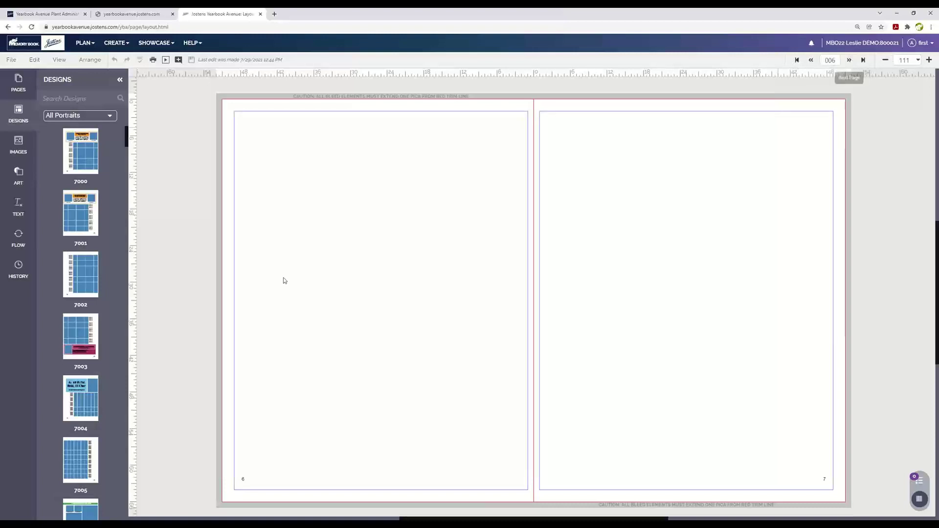
Show the Custom > My 2021 Templates designs in the designs list.
click(83, 115)
click(55, 135)
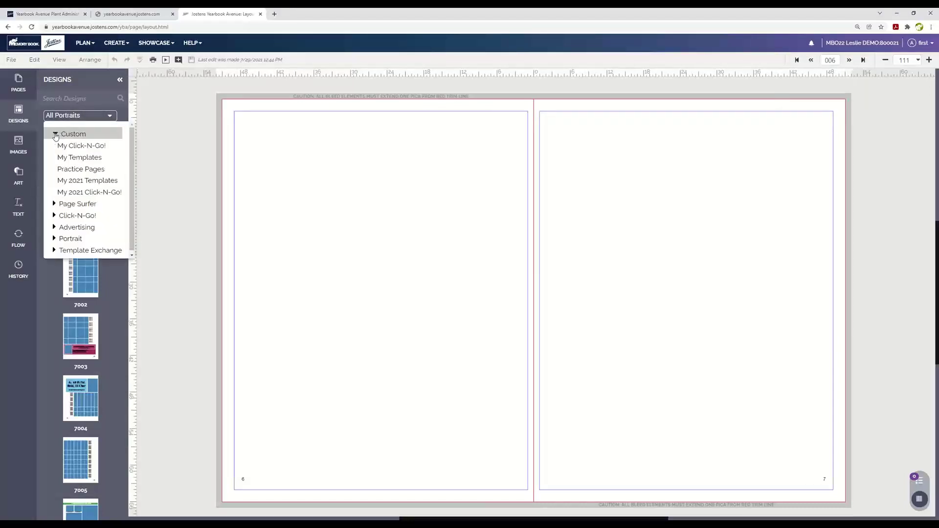
click(56, 181)
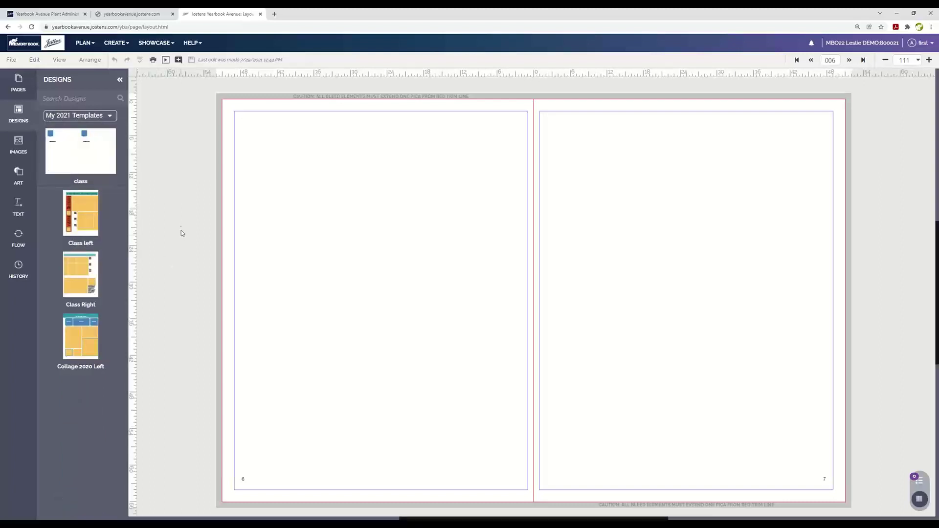
Apply the Collage 2020 Left and Class Right designs to pages 6–7, then open spread 8–9's Flow options without saving.
drag(87, 338, 358, 191)
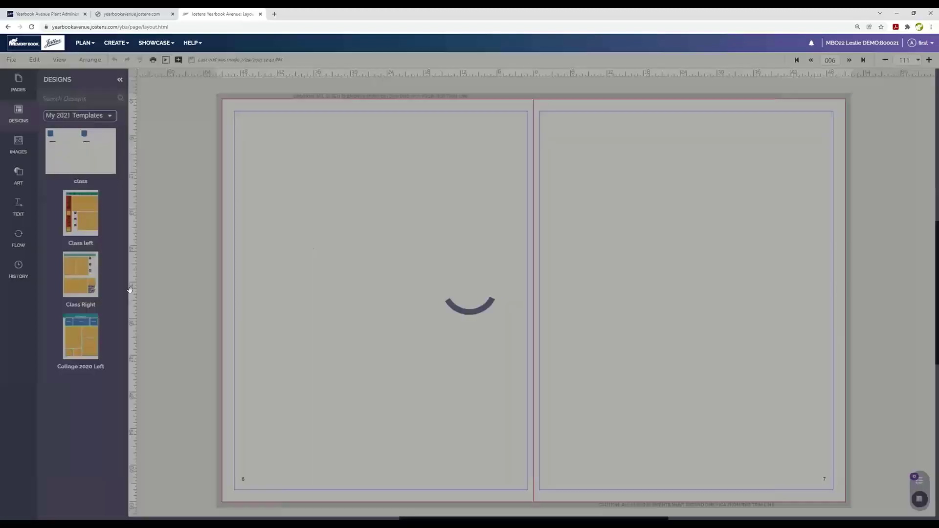
drag(76, 279, 612, 161)
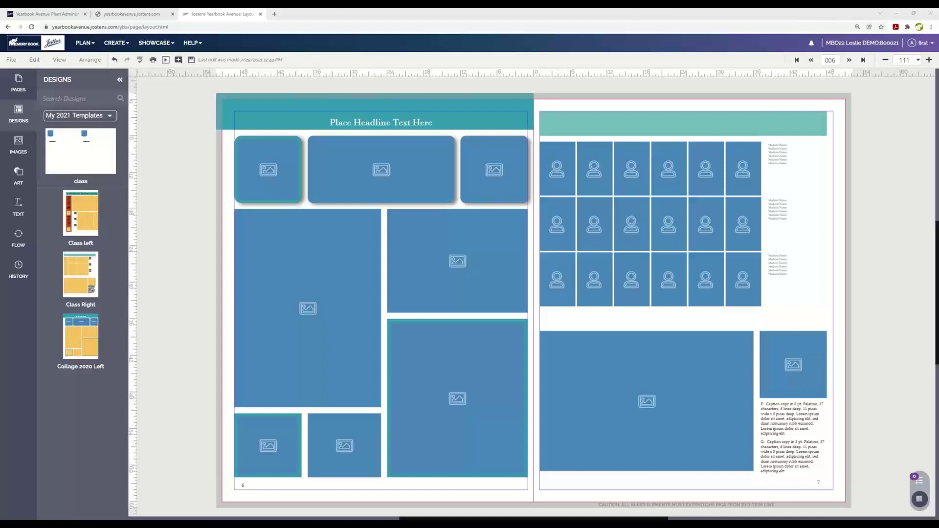
click(849, 60)
click(469, 302)
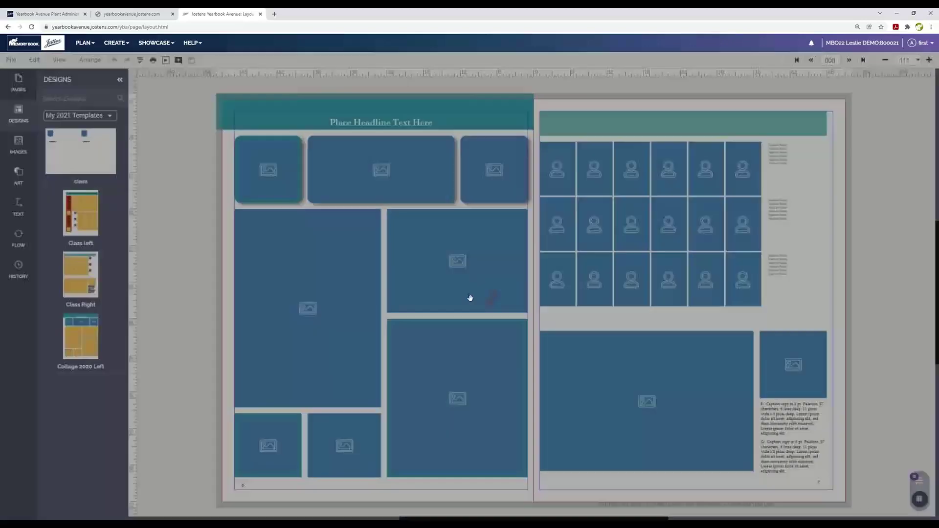
click(12, 245)
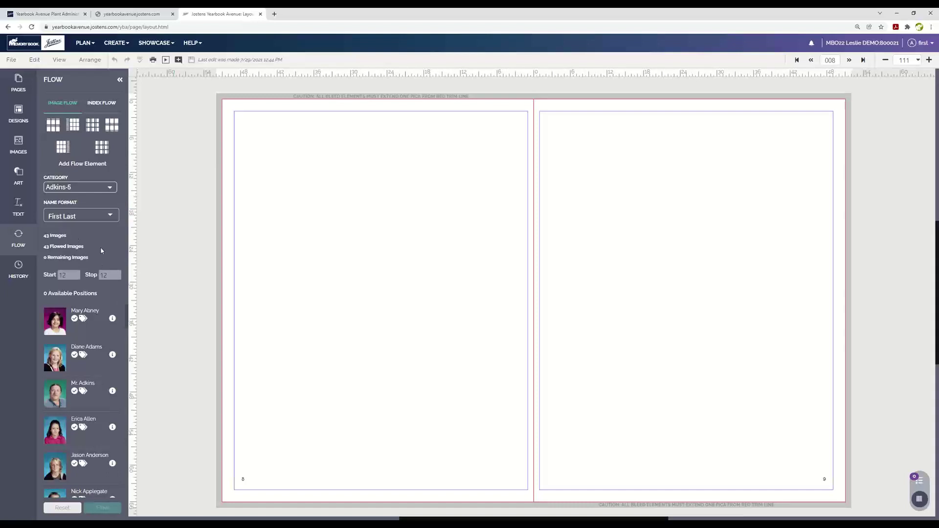
Try the Martin-K and Jenkins-4 portrait categories, then settle on Staff with its 59 images.
click(102, 188)
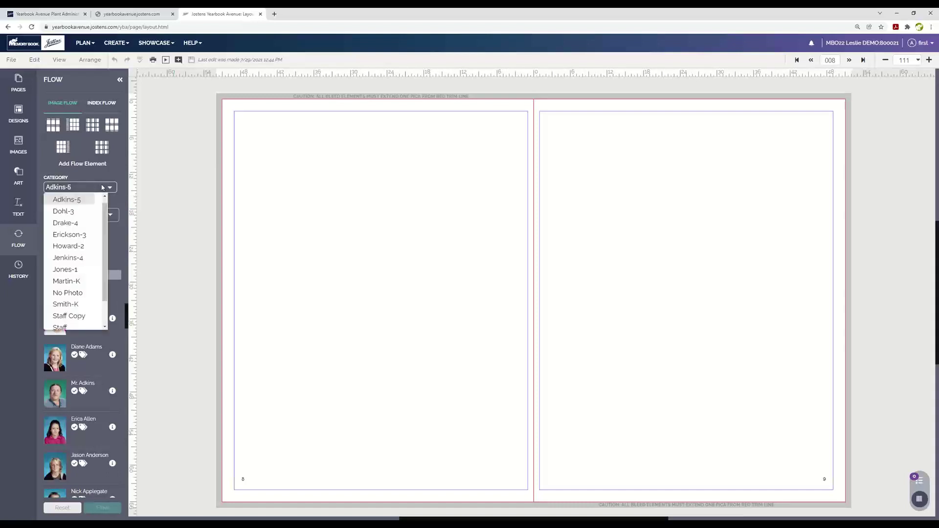
click(66, 282)
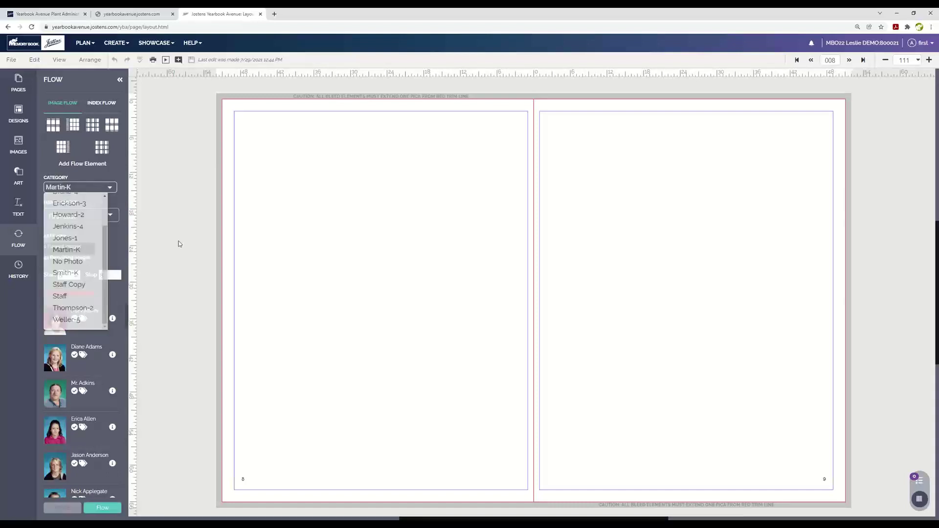
click(106, 190)
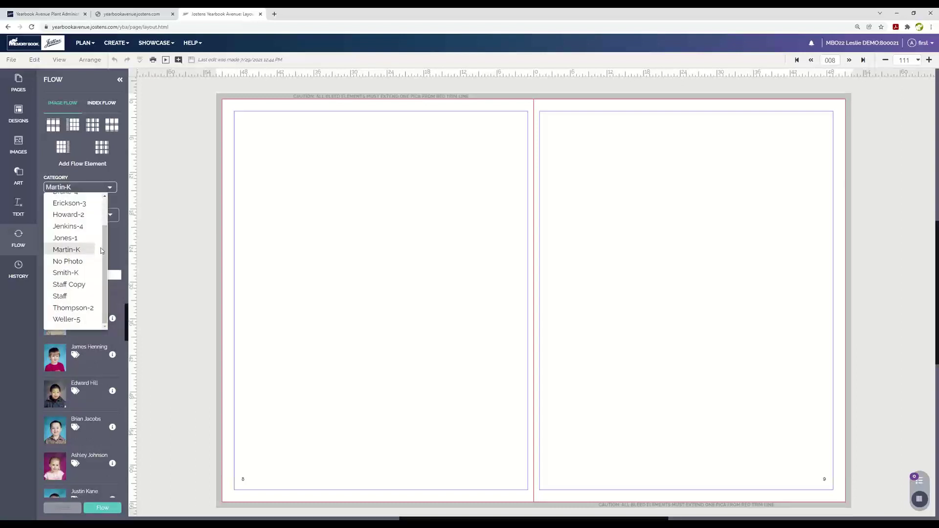
click(68, 226)
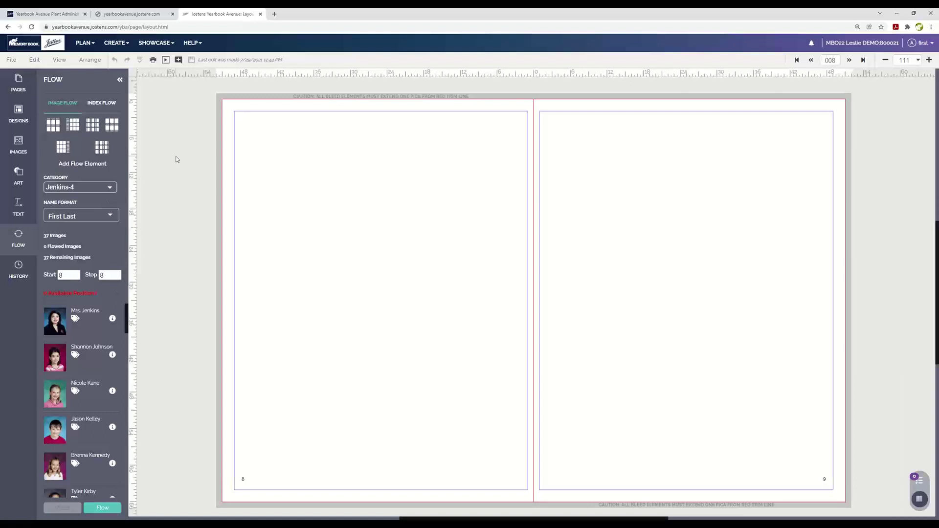
click(98, 188)
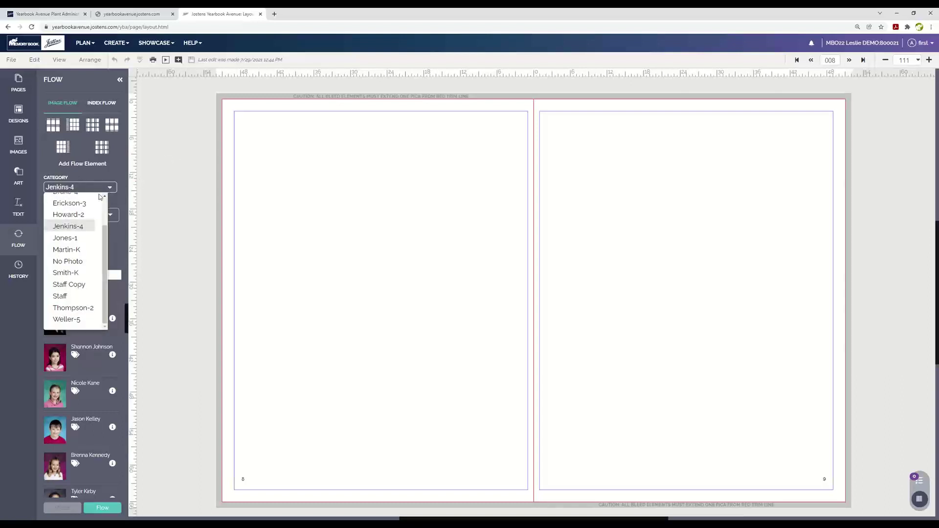
click(59, 295)
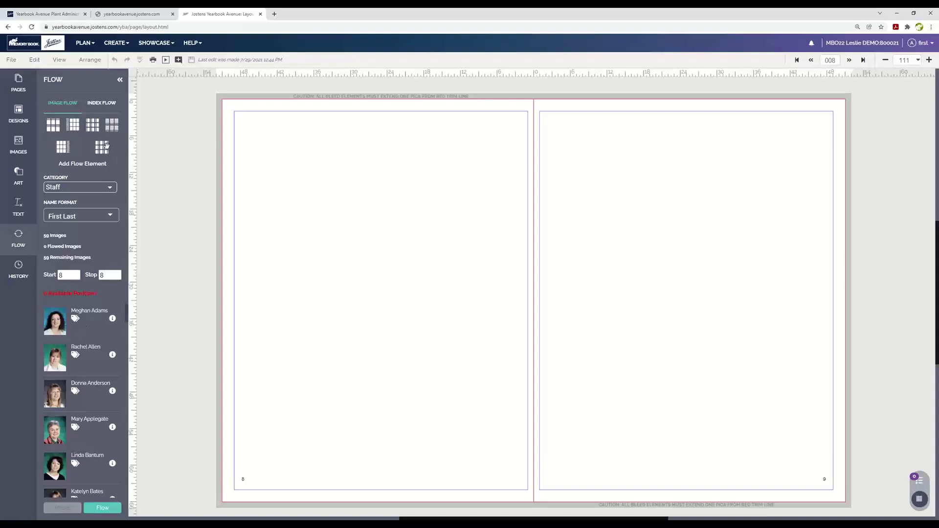
Place a portrait grid on the spread and set page 8's grid to 6 rows by 8 columns.
drag(112, 125, 342, 150)
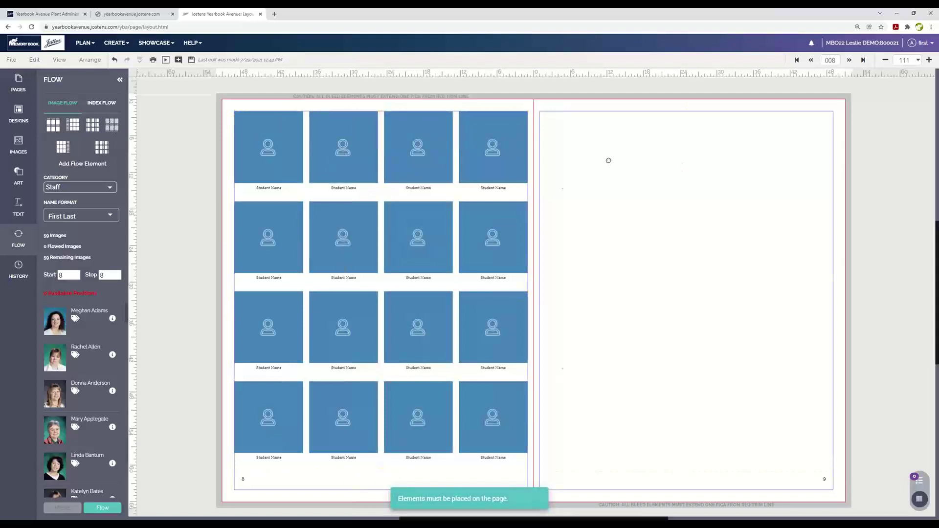
click(460, 86)
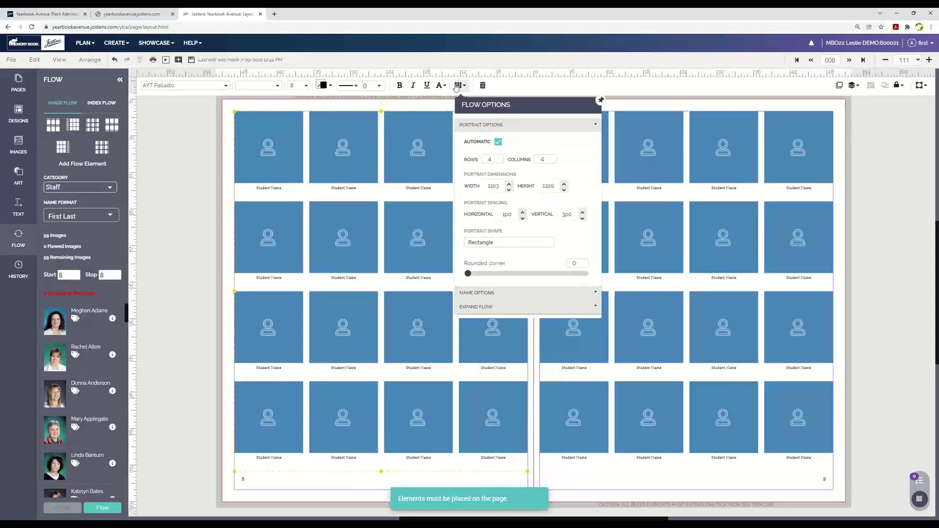
click(499, 157)
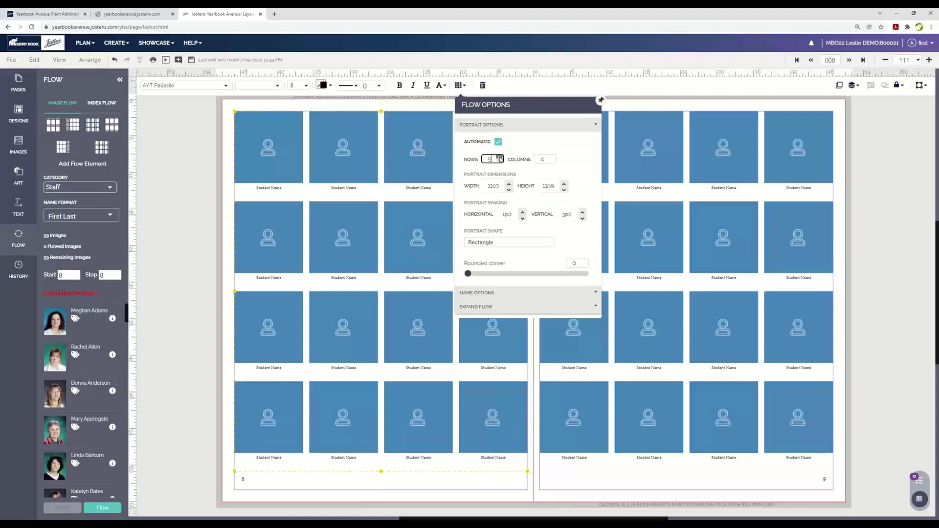
click(499, 157)
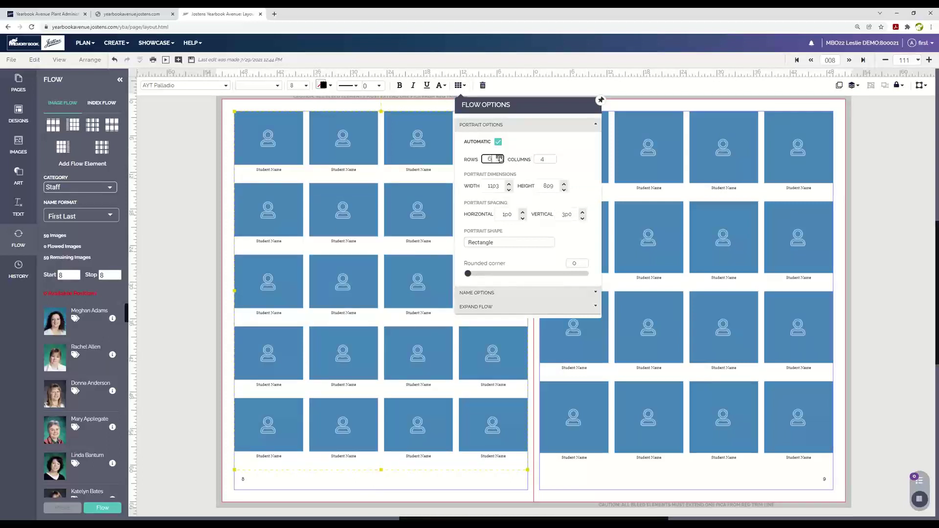
click(552, 157)
click(552, 157)
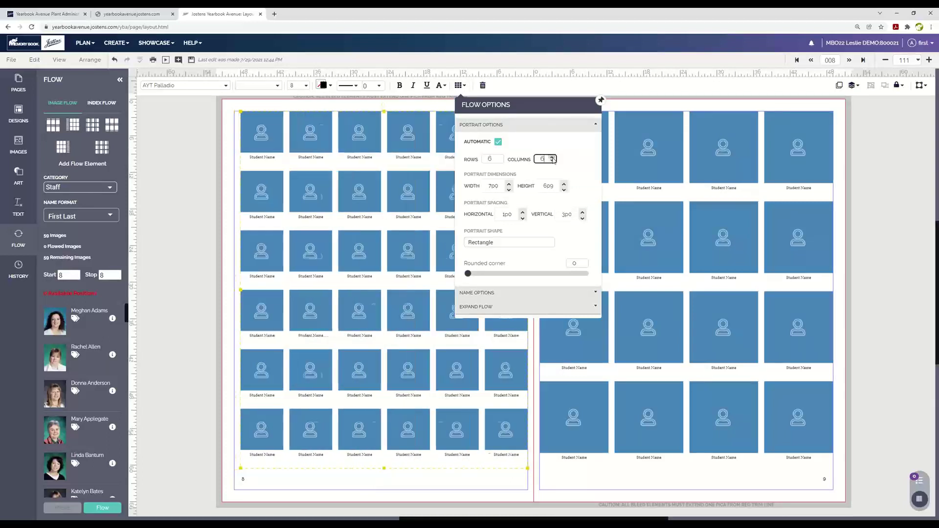
click(552, 158)
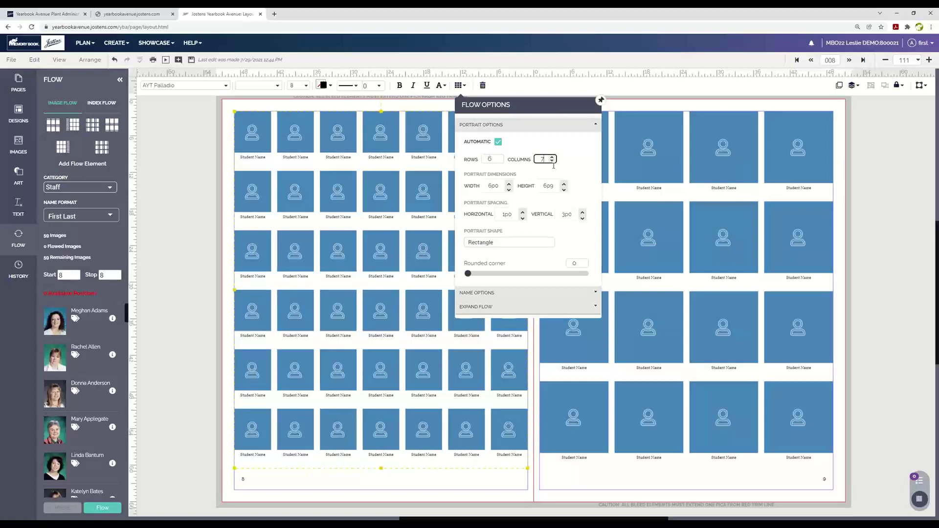
click(553, 157)
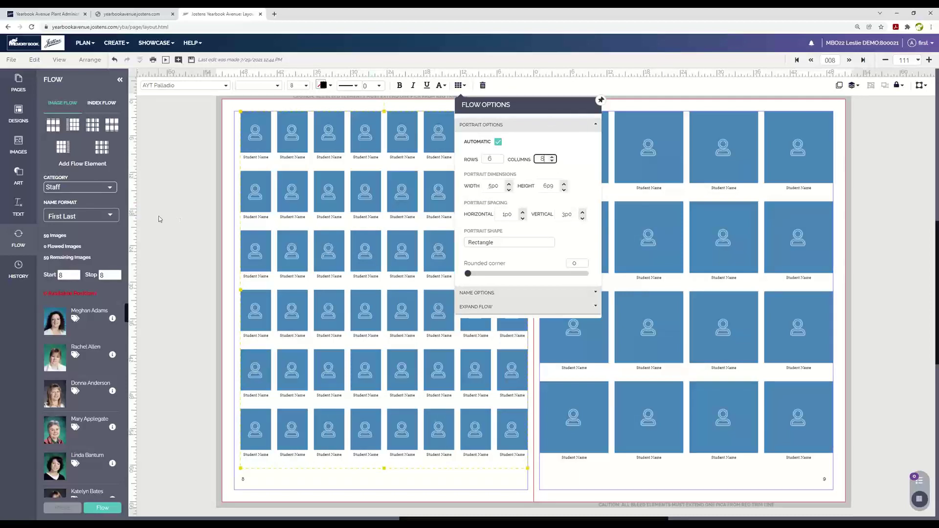
click(601, 100)
Set page 9's portrait grid to 6 rows by 8 columns as well.
click(601, 156)
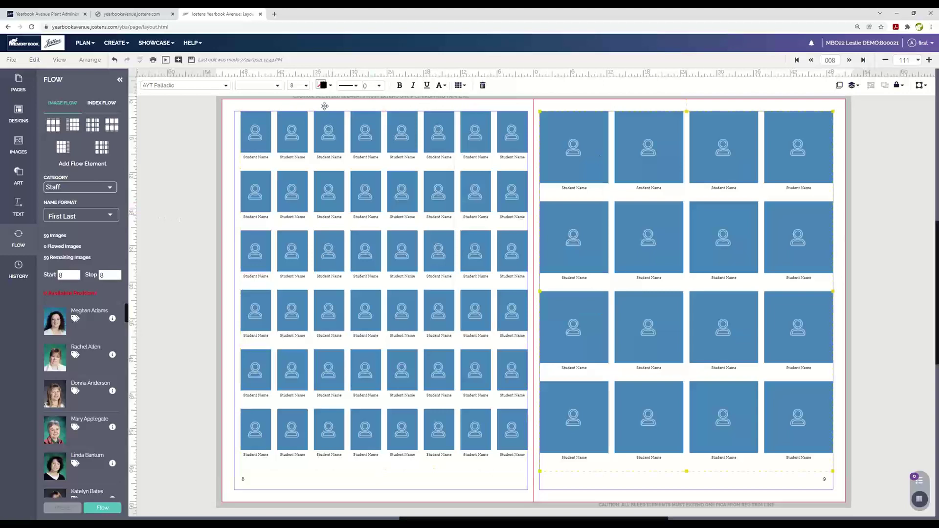
click(460, 86)
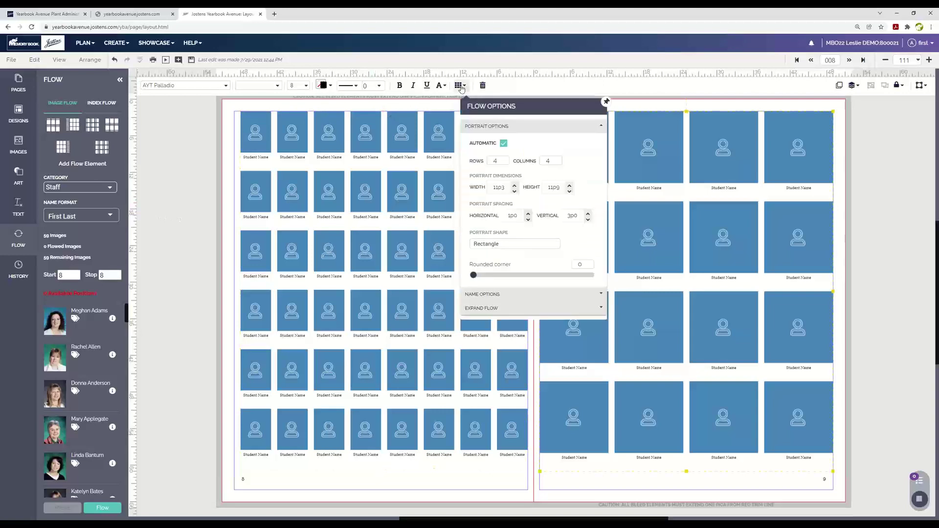
click(506, 159)
click(558, 158)
click(557, 158)
click(557, 158)
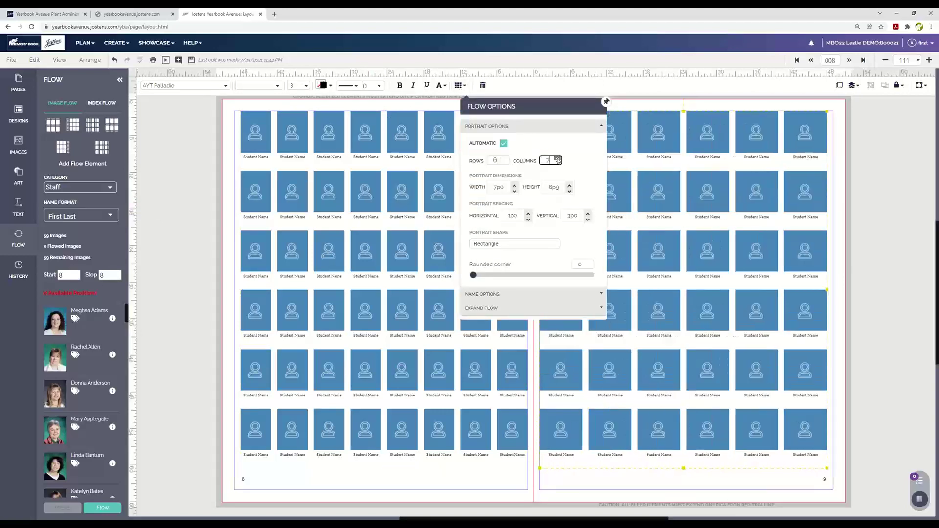
click(558, 158)
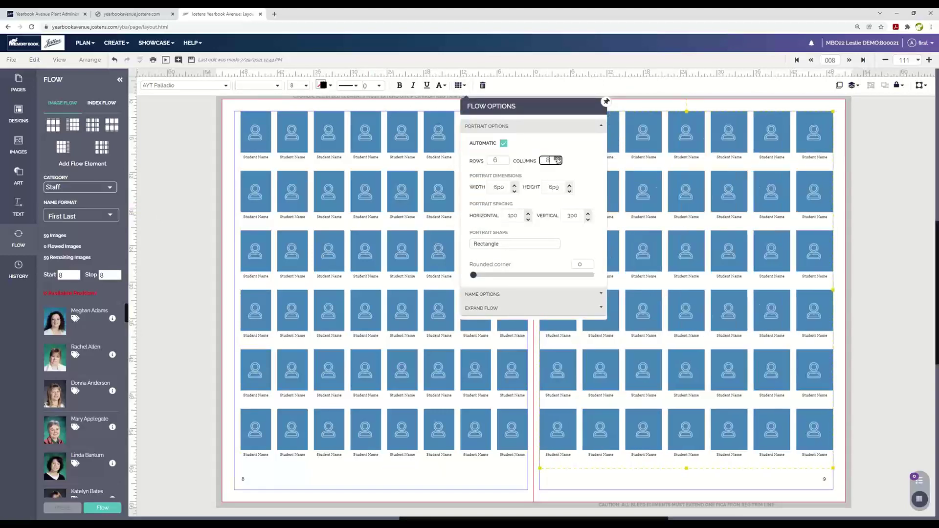
click(202, 159)
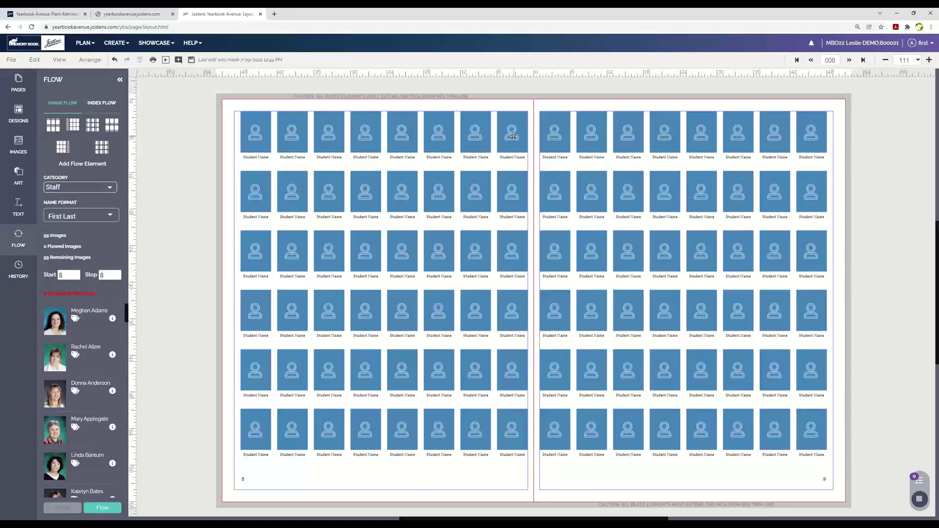
Save the layout, keep Staff as the category, set Stop to page 9, and flow the photos.
click(192, 60)
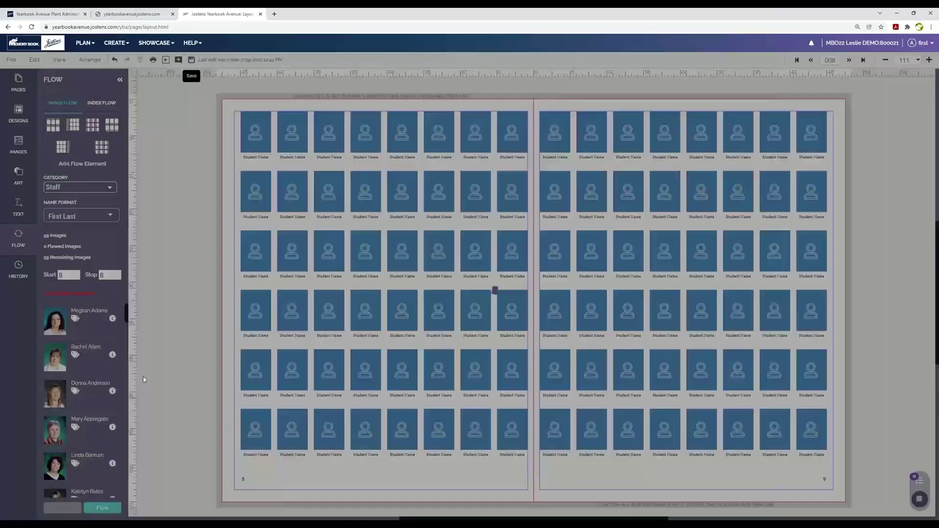
click(79, 188)
click(68, 297)
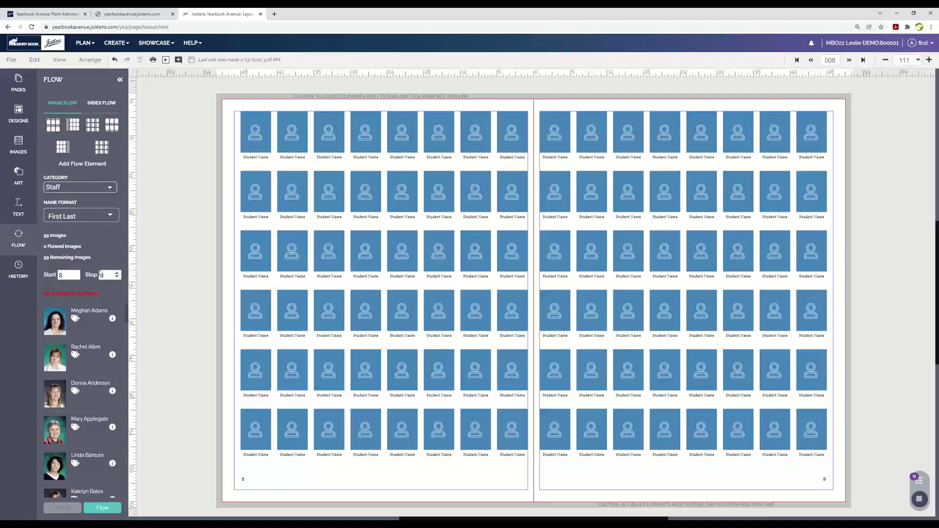
click(117, 273)
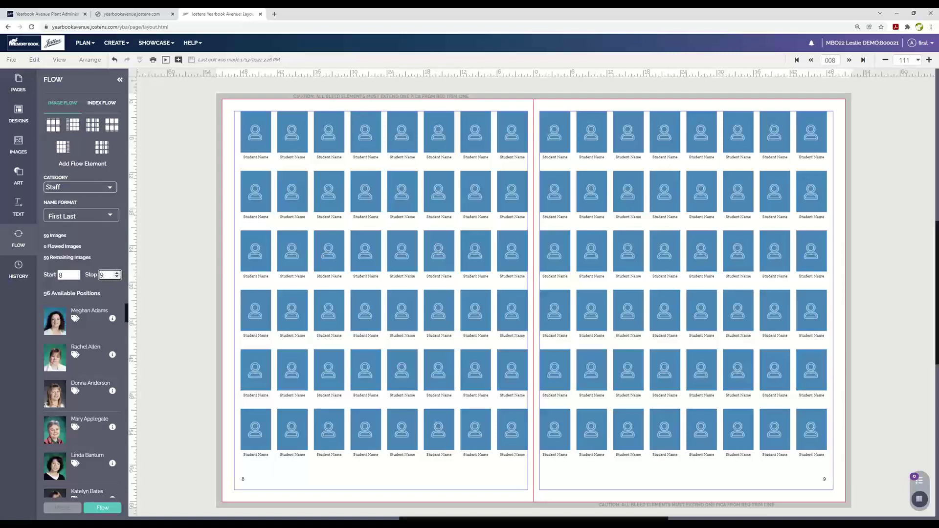
click(110, 508)
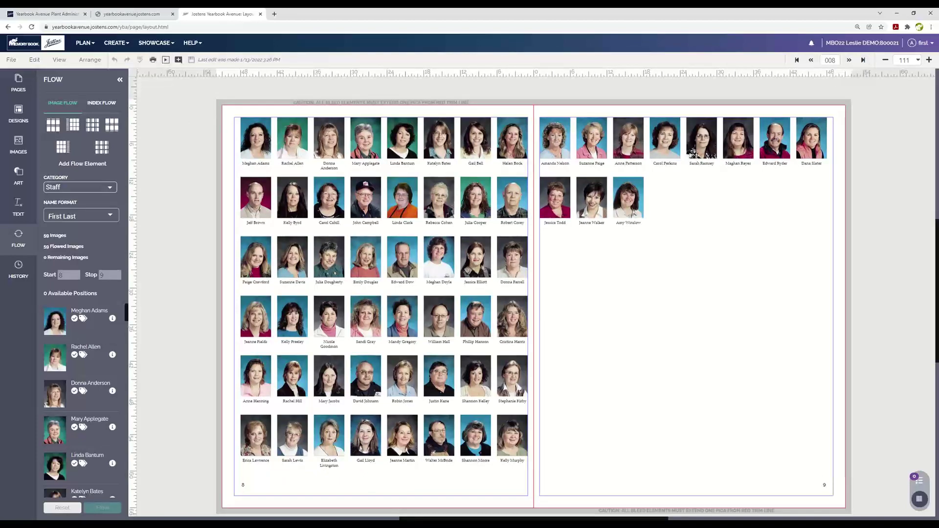
Open the browser's settings menu once the 59 Staff portraits have finished flowing.
click(931, 27)
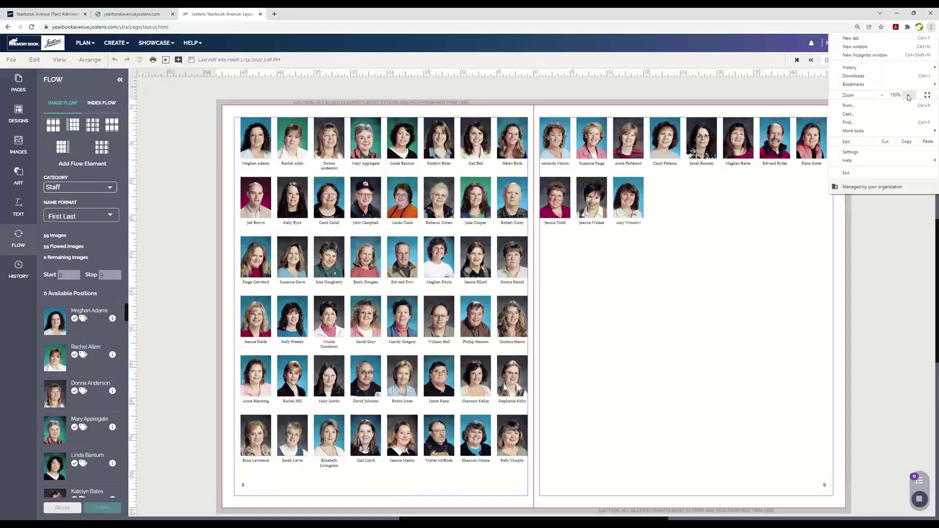
Zoom the browser to 175% and open a PDF preview of spread 8–9.
click(909, 95)
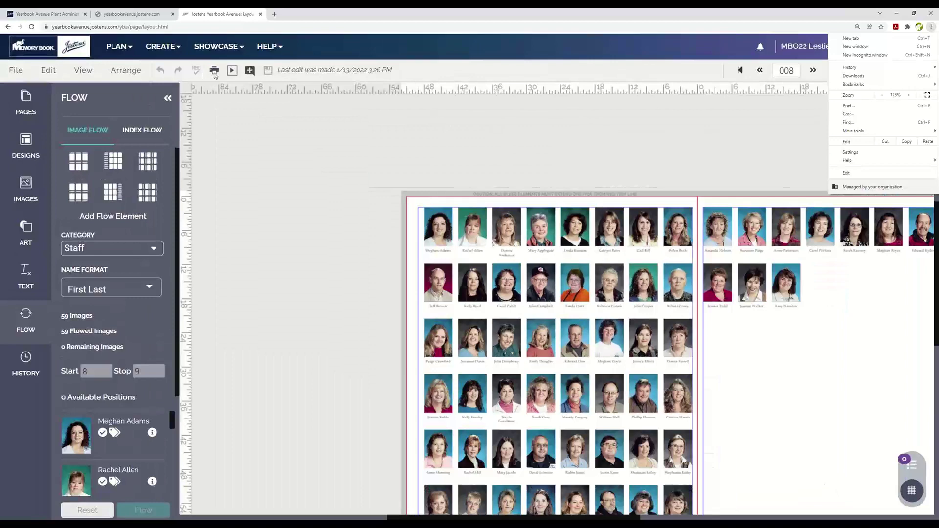
click(296, 130)
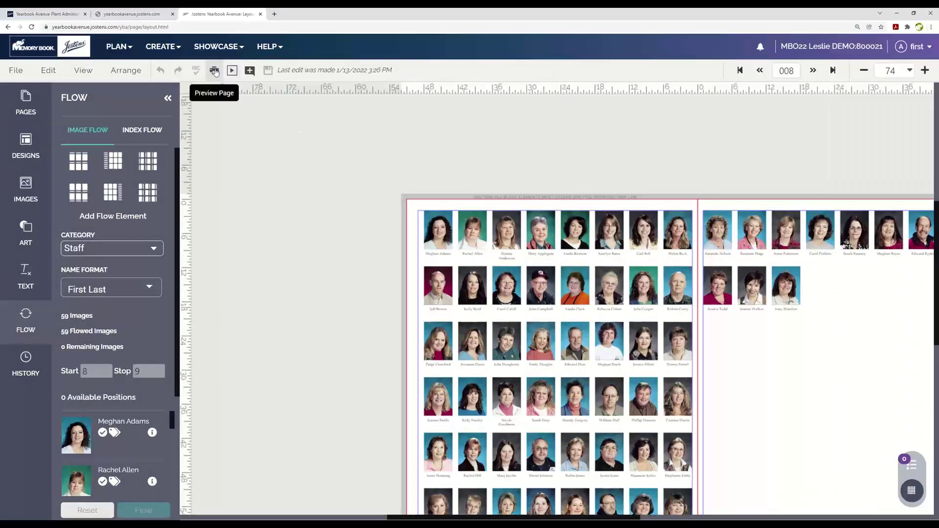
click(214, 72)
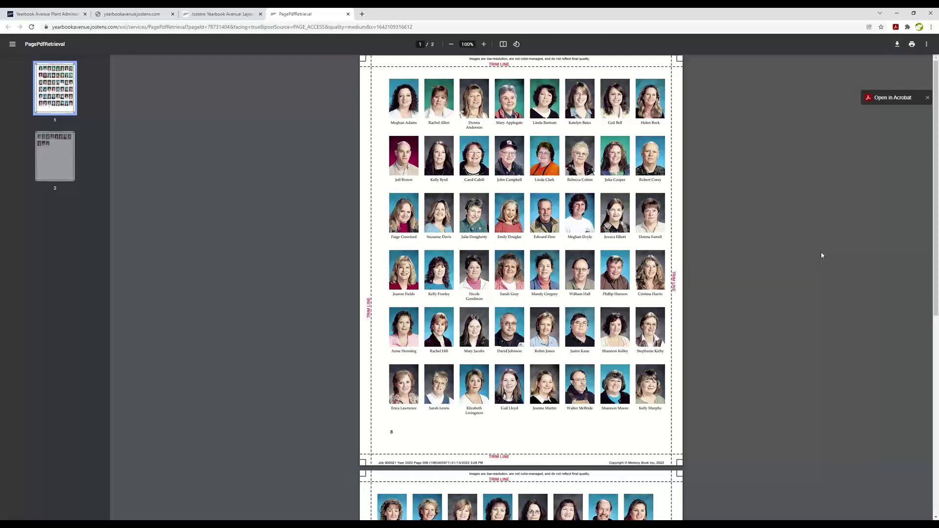
Look over the staff portrait PDF proof, then close it to return to the layout.
scroll(816, 268, down, 4)
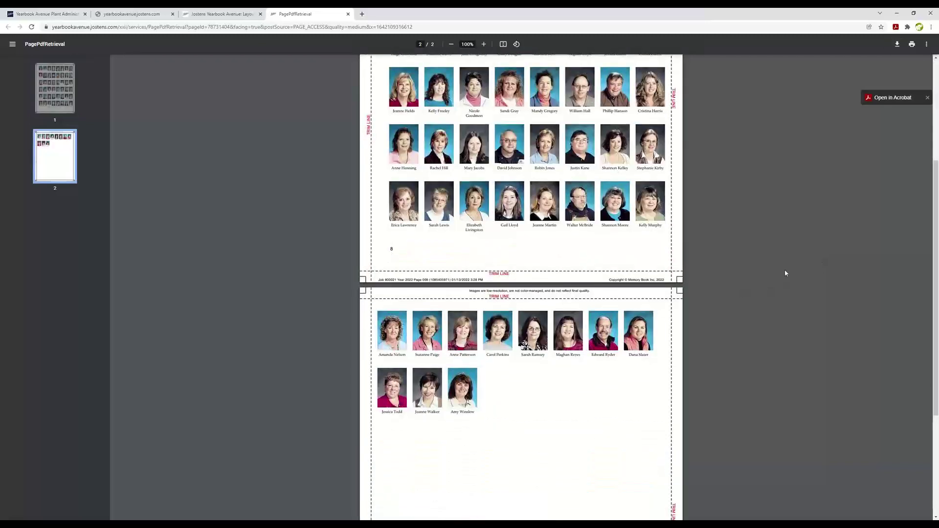
scroll(785, 273, up, 4)
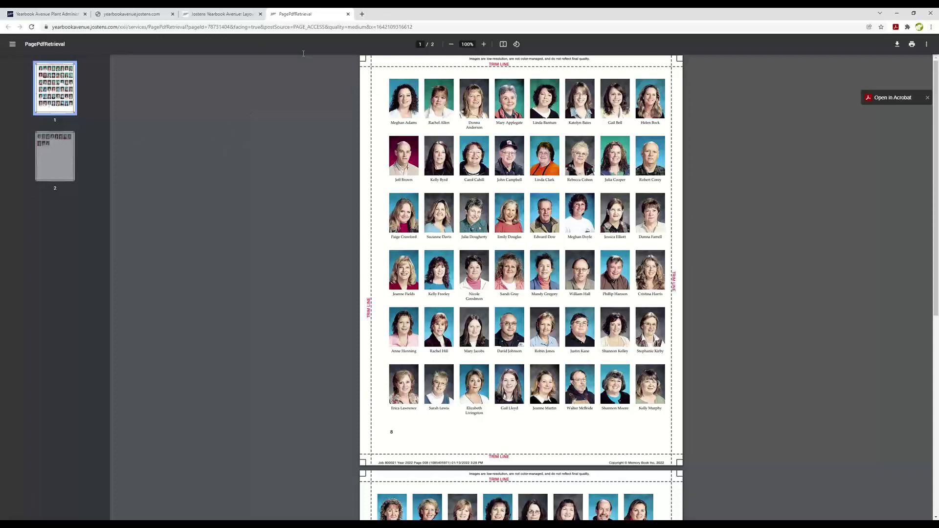
click(348, 13)
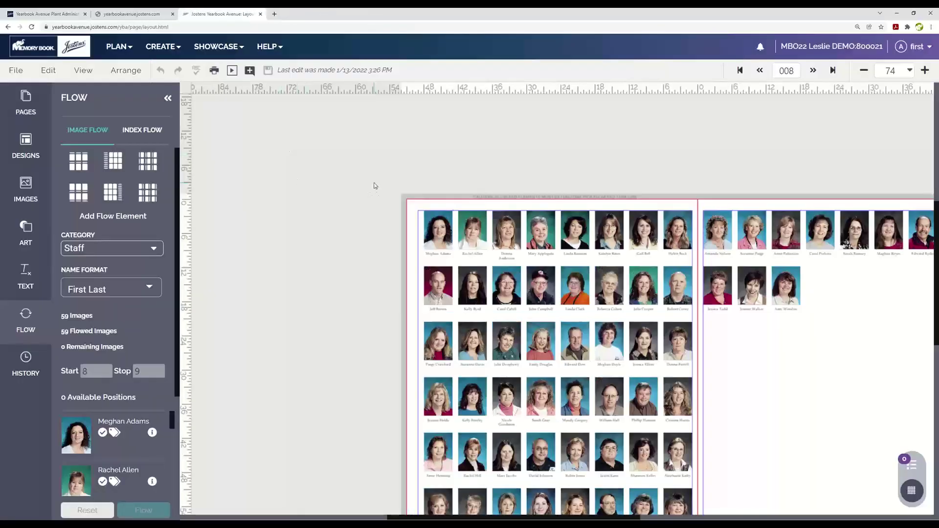
Check the browser zoom, bring the full 8–9 spread into view, and select page 8's portrait grid.
click(932, 27)
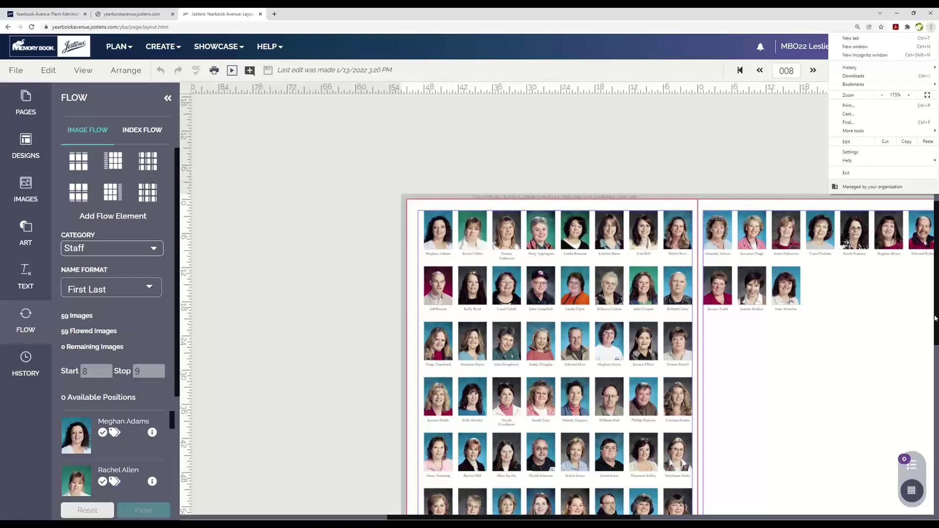
scroll(935, 318, down, 2)
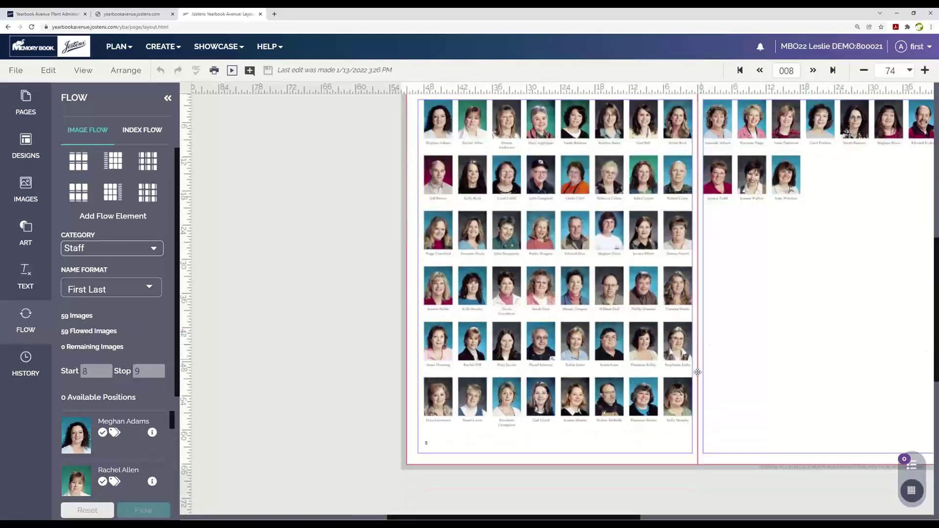
drag(527, 516, 570, 516)
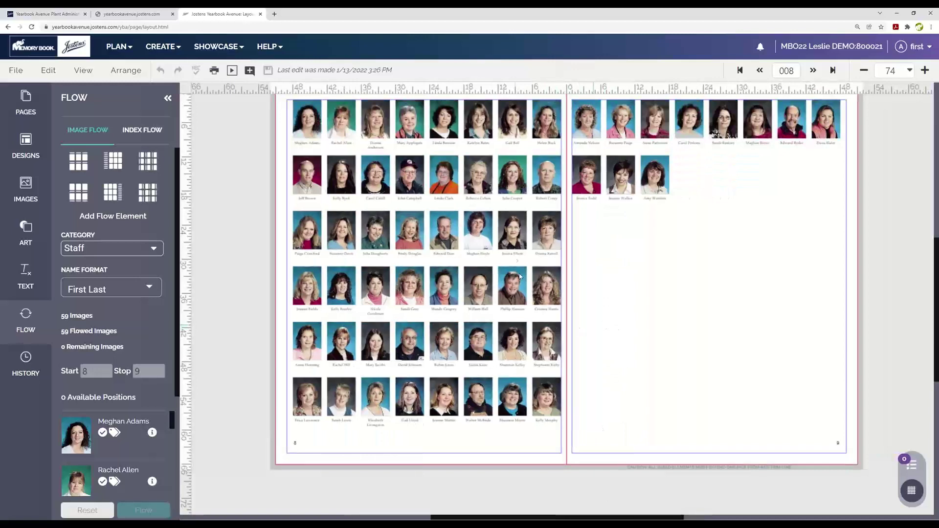
click(489, 242)
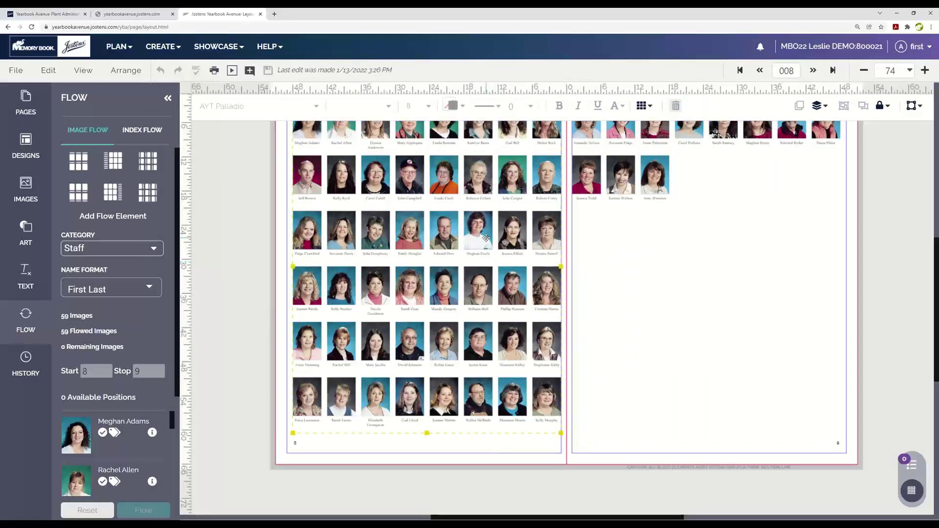
Enlarge a third-row portrait on page 8 to maximum print size, nudge it up-left, then advance to spread 10–11.
double_click(488, 242)
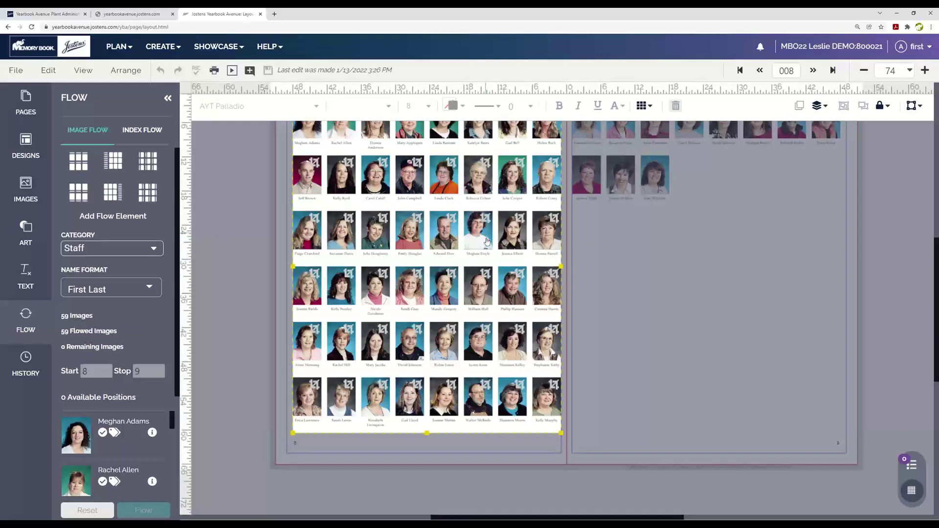
click(488, 216)
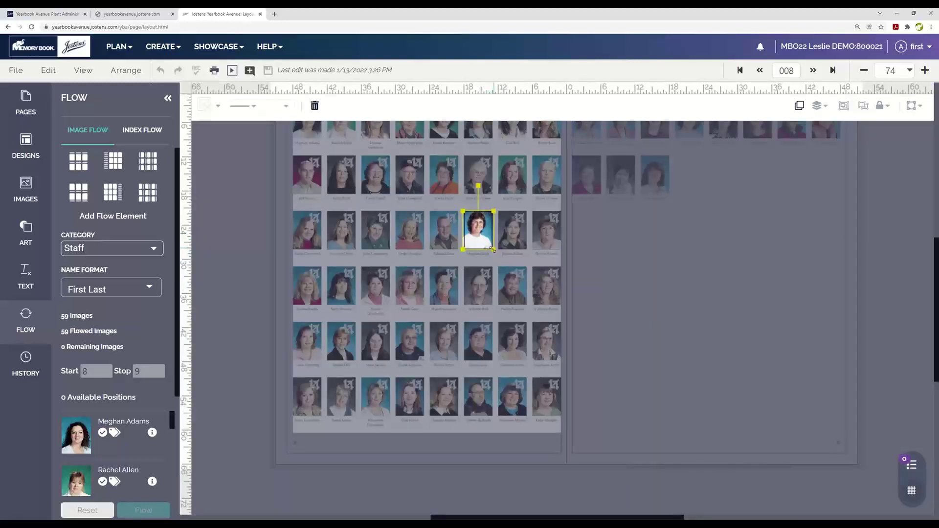
drag(493, 249, 521, 306)
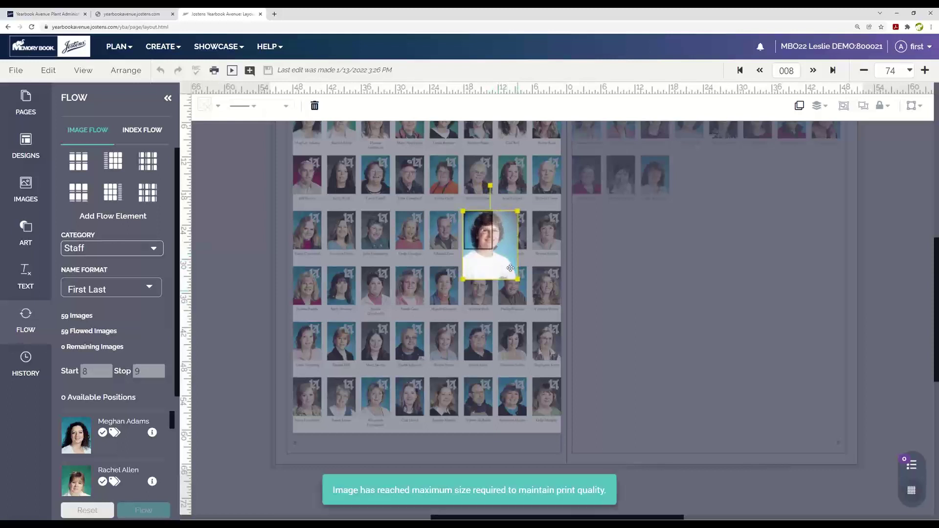
drag(510, 266, 498, 258)
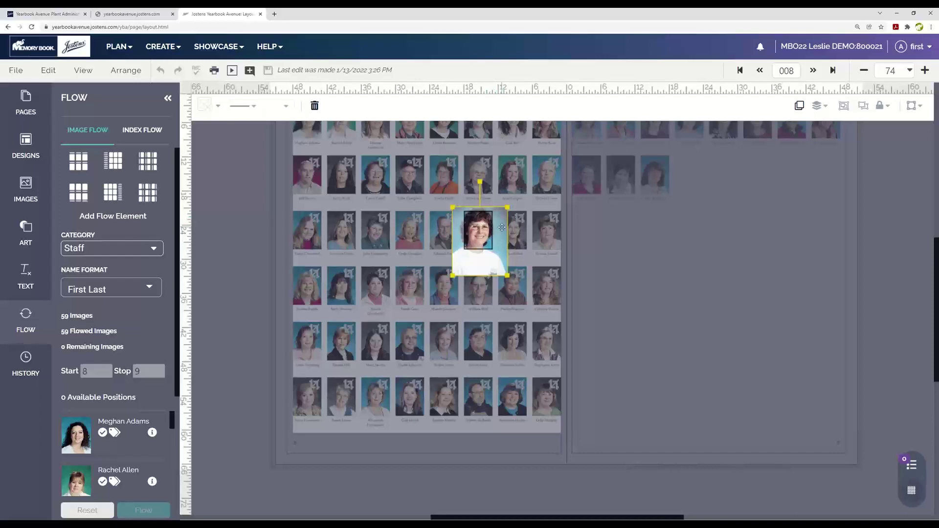
click(597, 241)
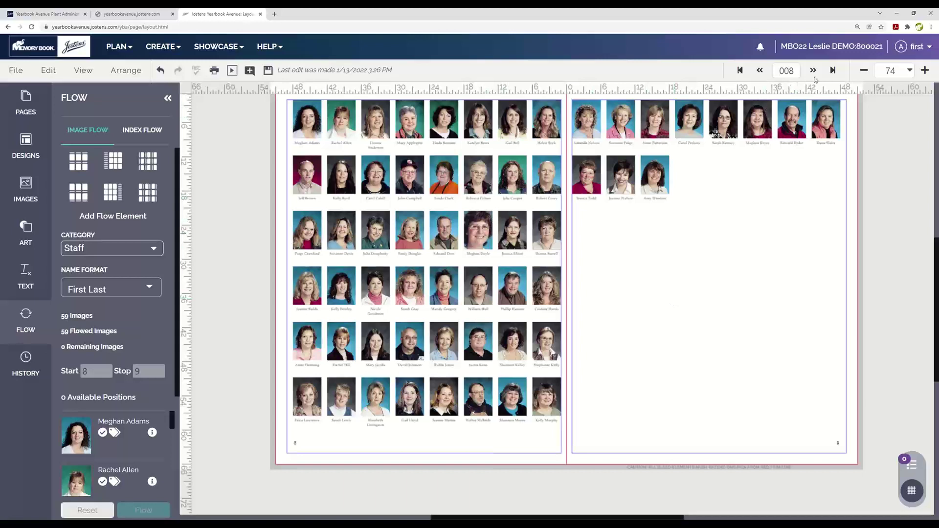
click(813, 70)
Skip saving and place the first cat photo from the Student Life images onto page 10.
click(463, 321)
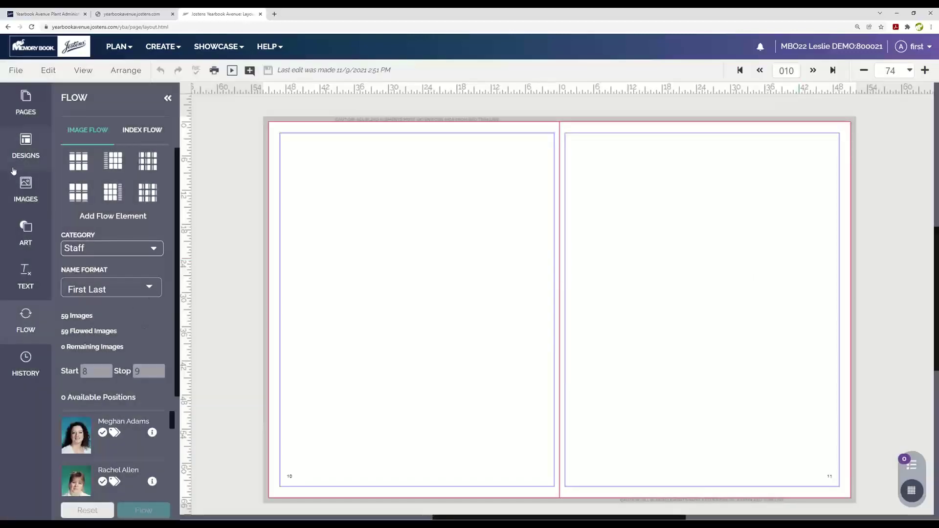
click(20, 195)
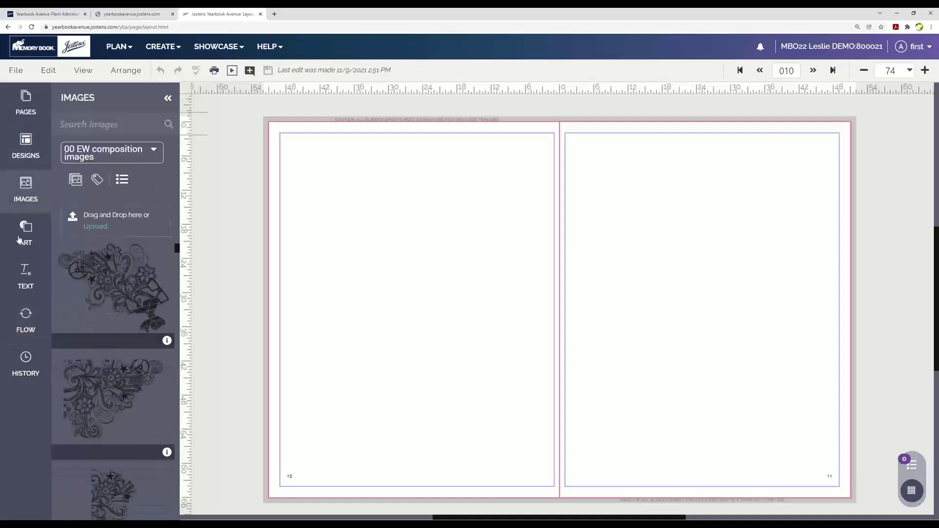
click(139, 155)
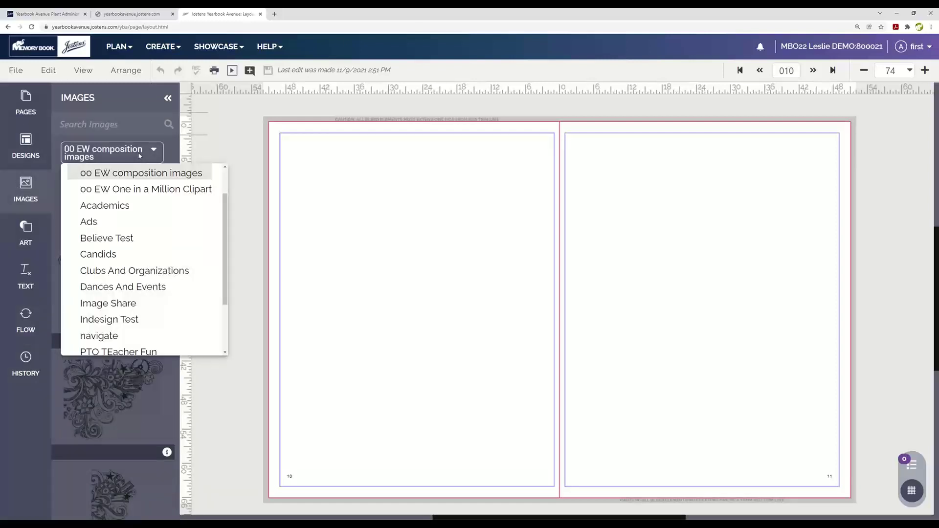
drag(225, 211, 225, 186)
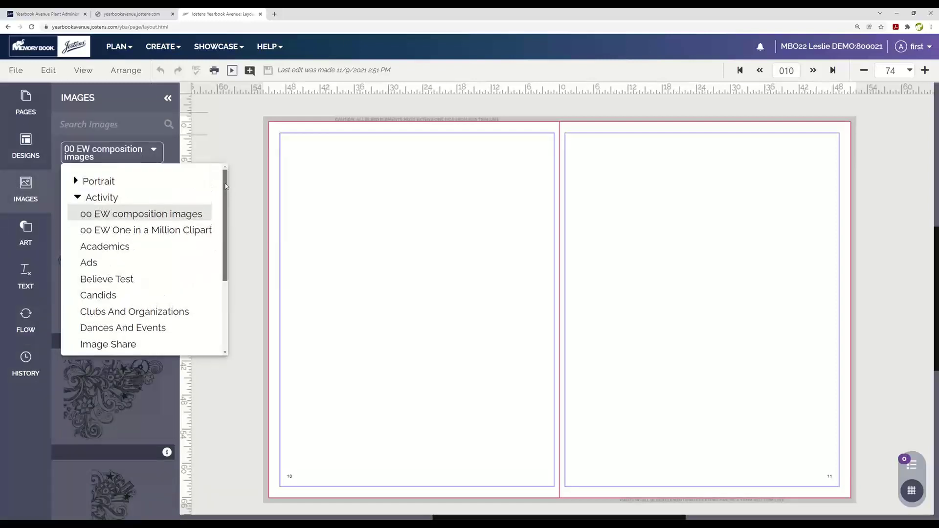
scroll(153, 287, down, 3)
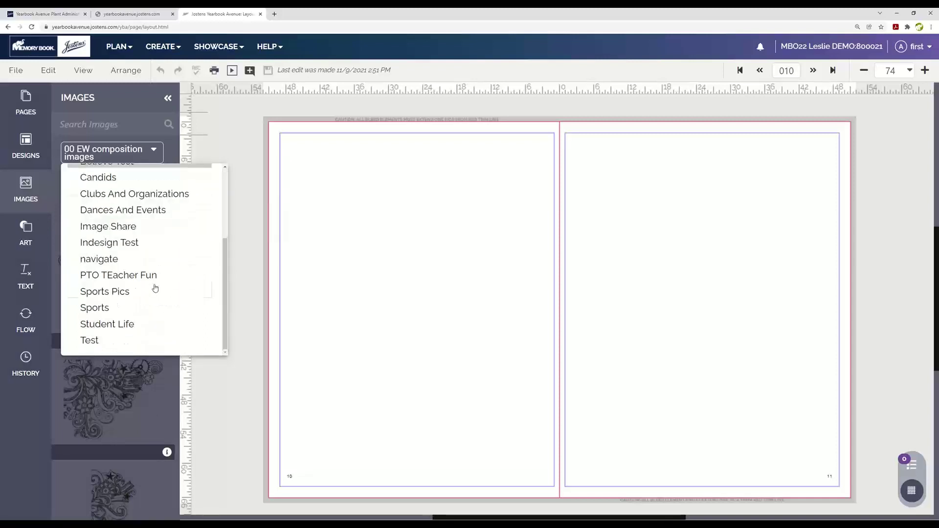
click(135, 324)
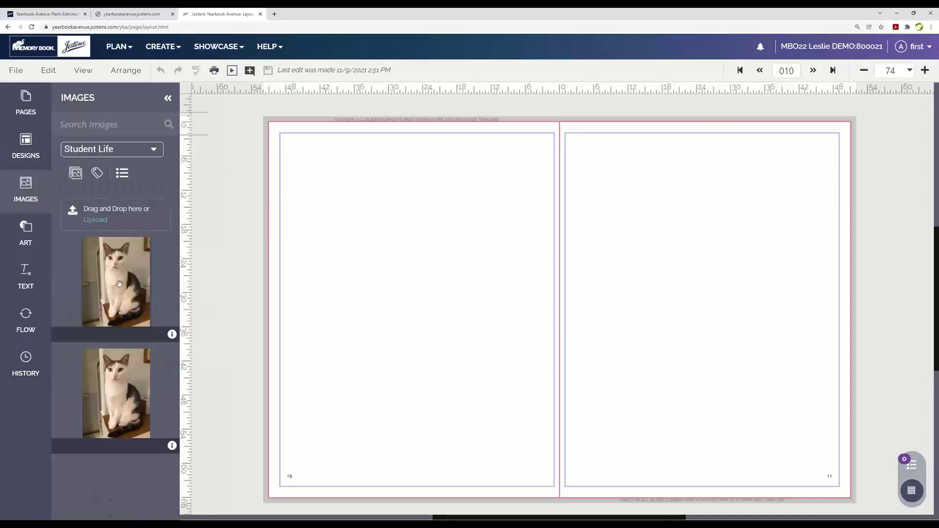
drag(115, 282, 389, 213)
Enlarge the cat photo, recrop it close on its face, and save pages 10–11.
click(498, 197)
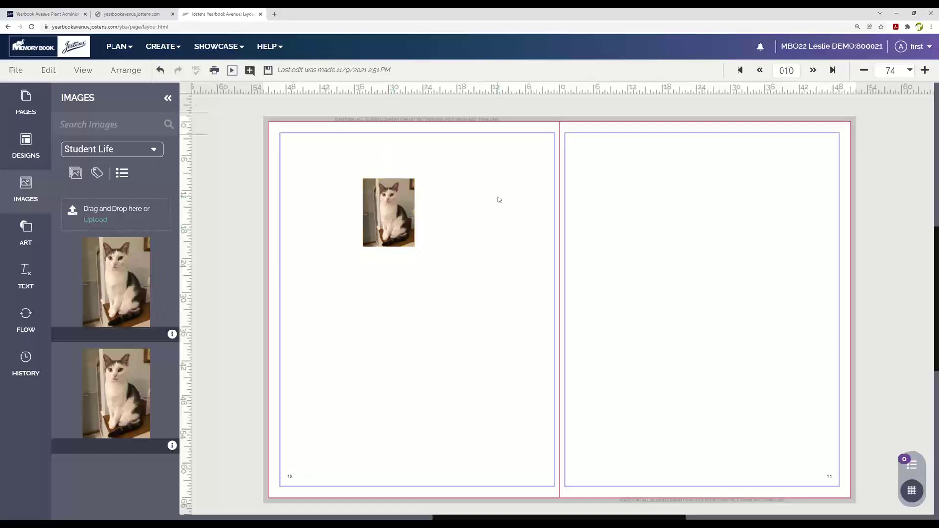
click(409, 204)
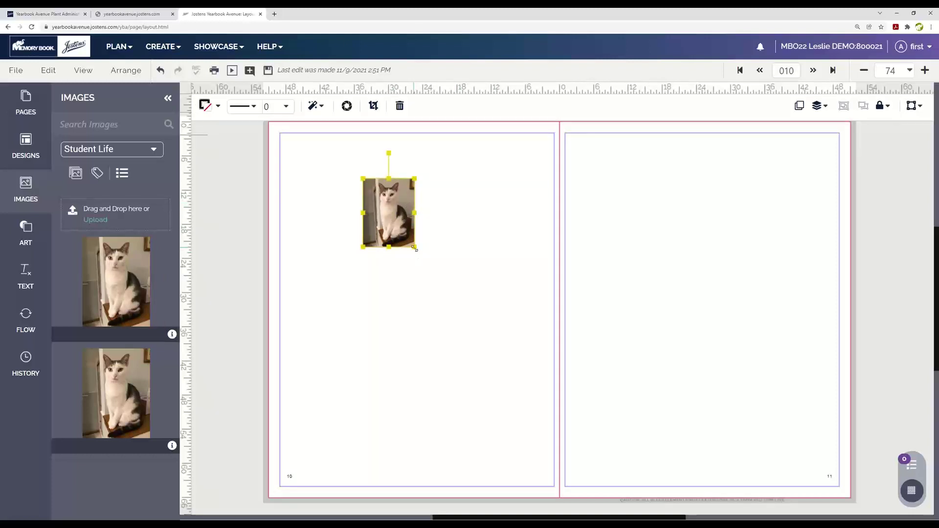
drag(415, 247, 484, 337)
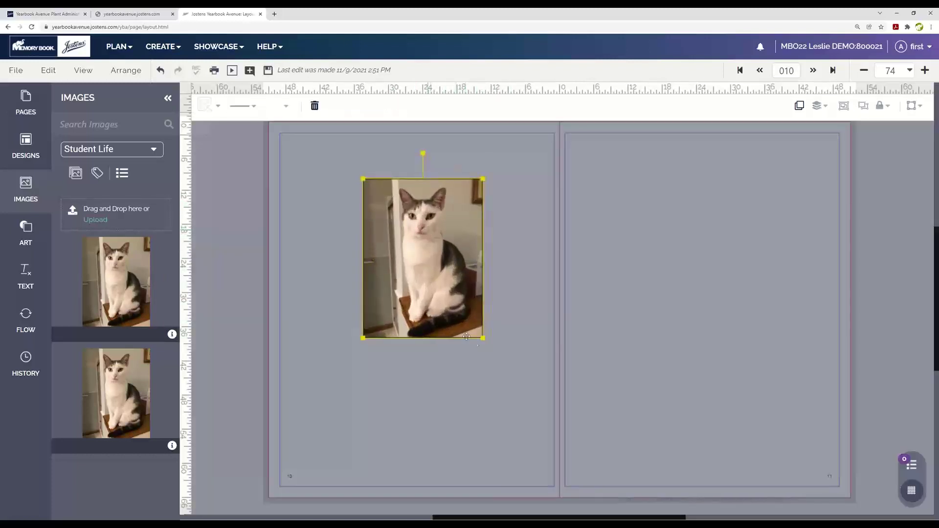
drag(483, 338, 594, 487)
drag(472, 394, 410, 385)
click(542, 261)
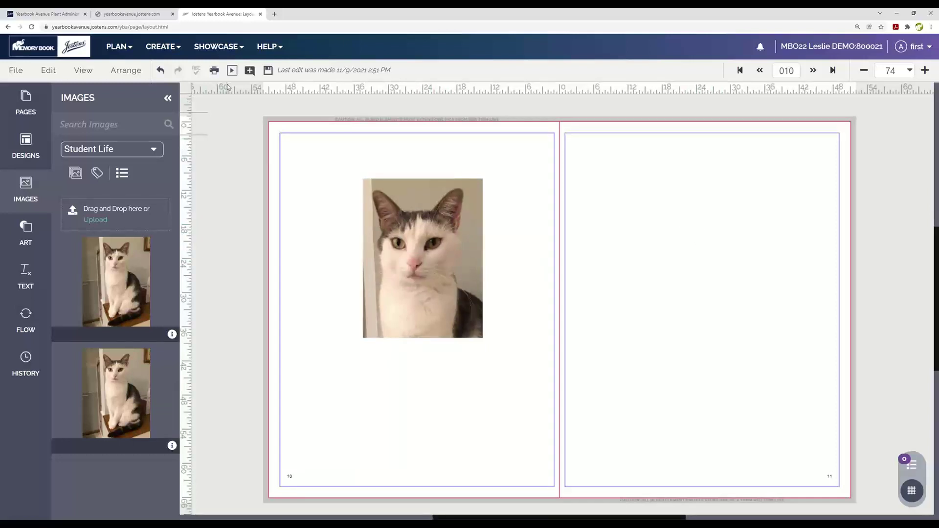
click(267, 72)
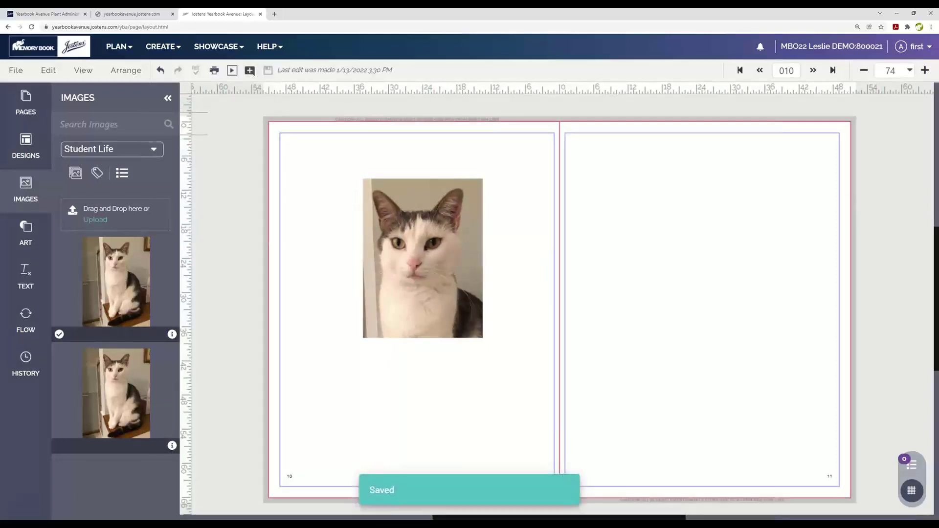